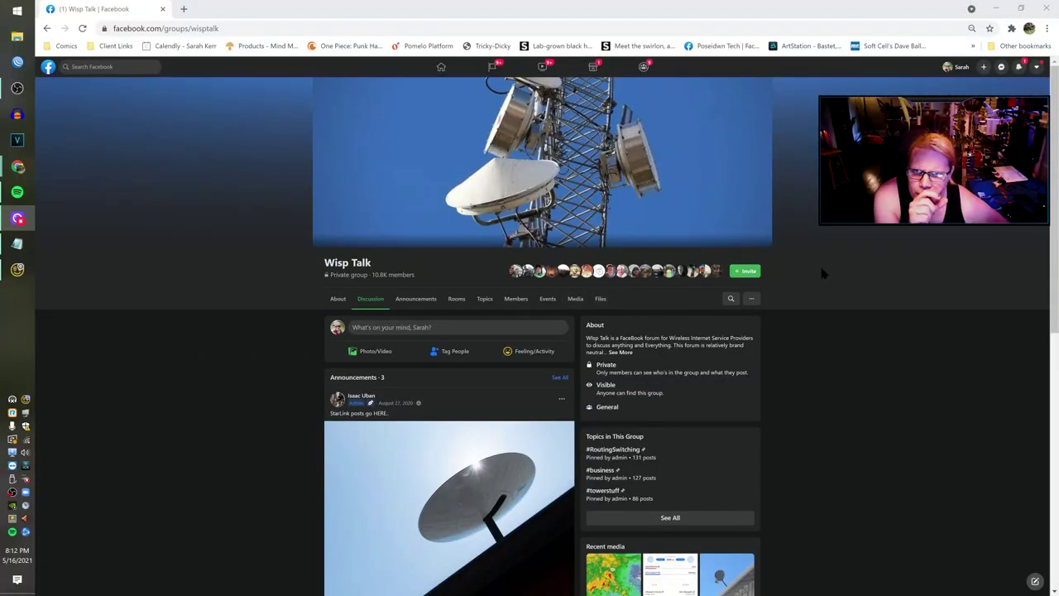
# Step: Scroll the Wisp Talk group page and show its shared files
pyautogui.scroll(-3, 823, 273)
pyautogui.scroll(-3, 824, 273)
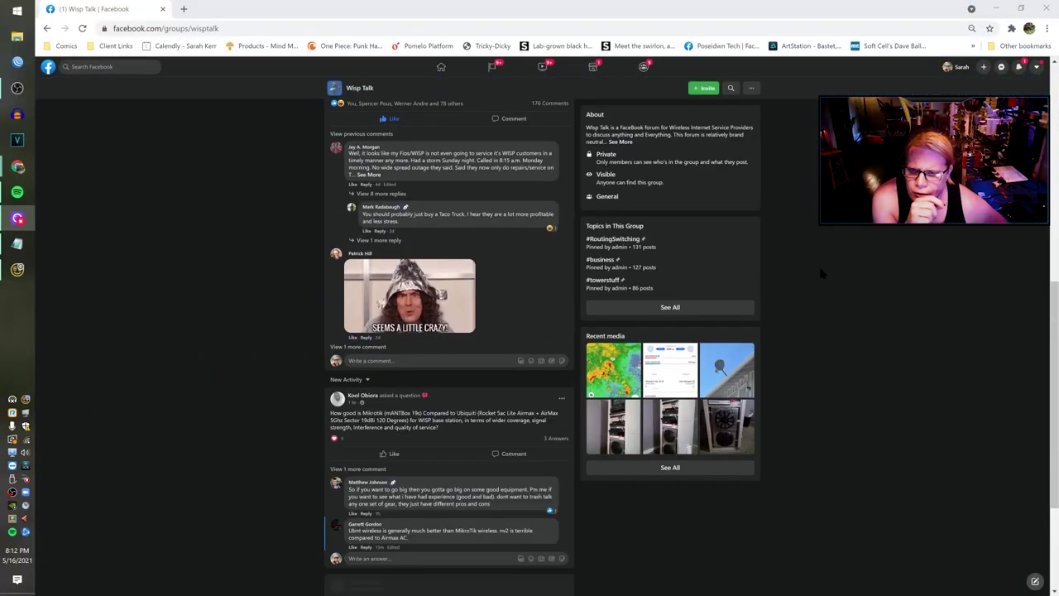
pyautogui.scroll(6, 823, 273)
pyautogui.click(600, 299)
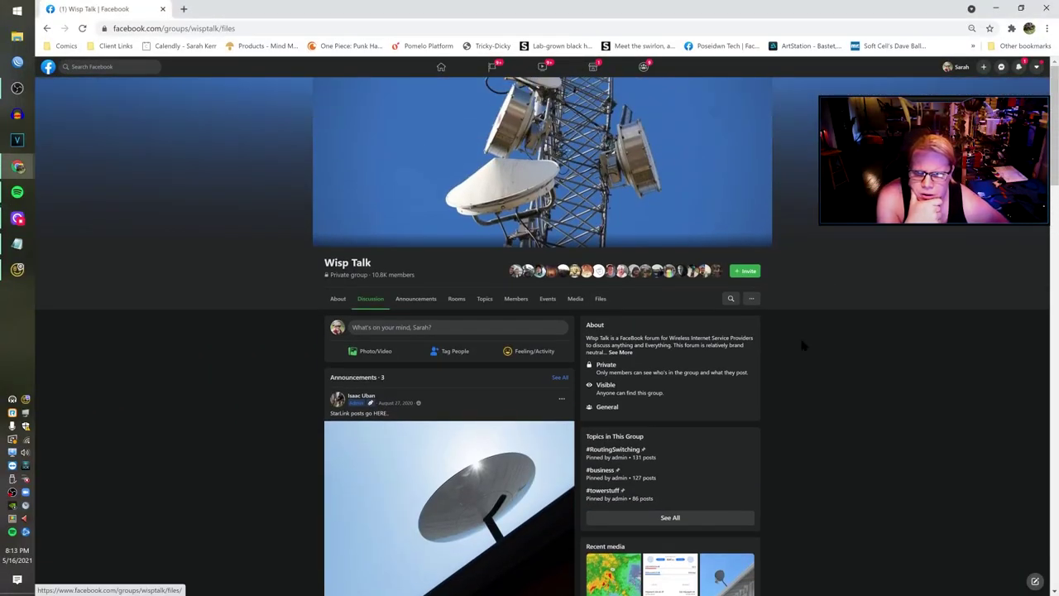
# Step: Browse the group's photos, enlarge the blue winch photo, then return to Files
pyautogui.click(578, 301)
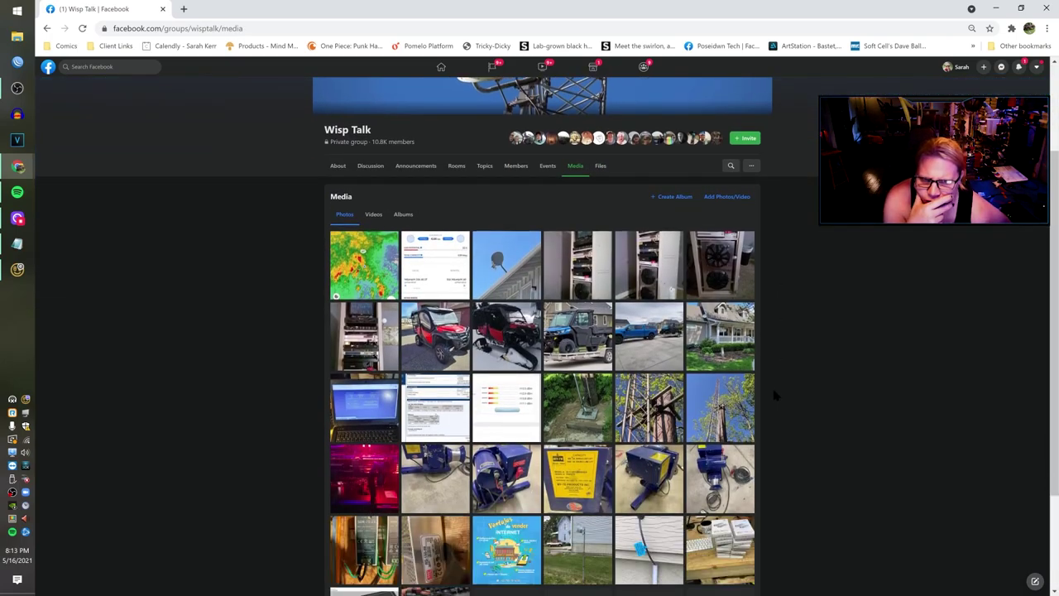
pyautogui.scroll(-3, 677, 365)
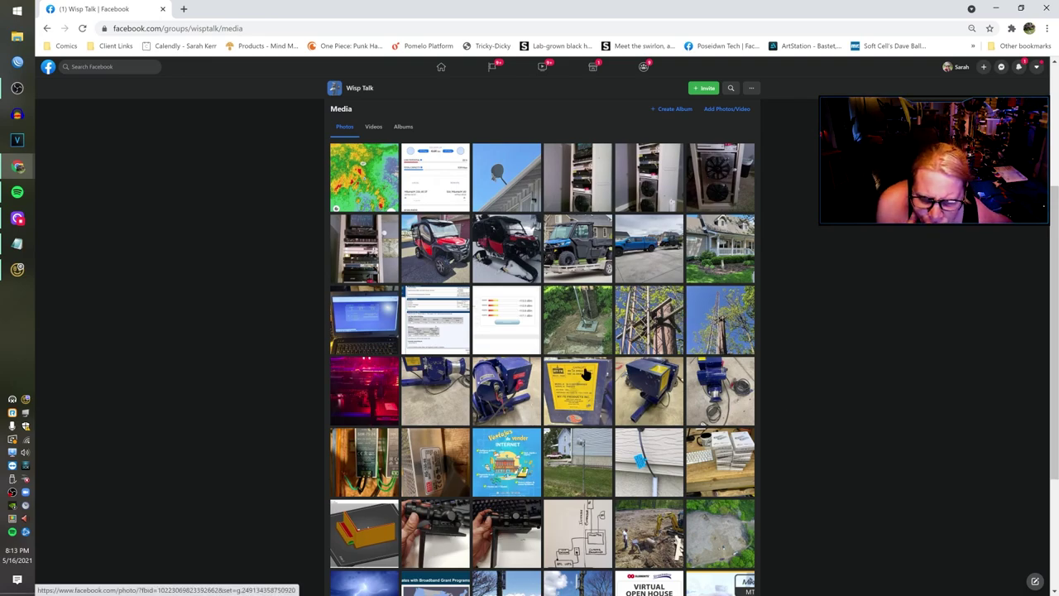
pyautogui.click(496, 388)
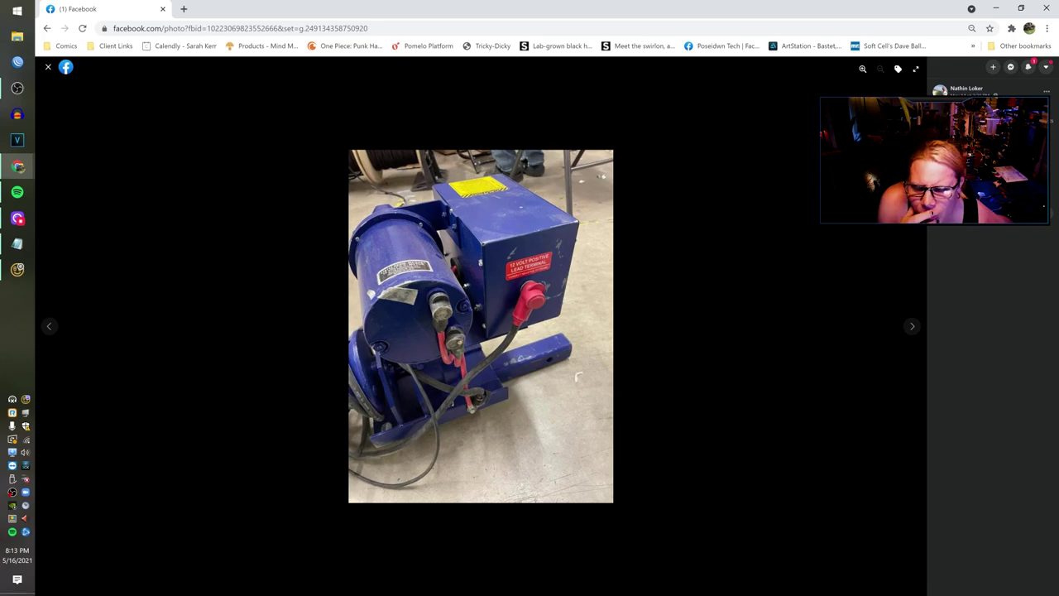
pyautogui.click(47, 67)
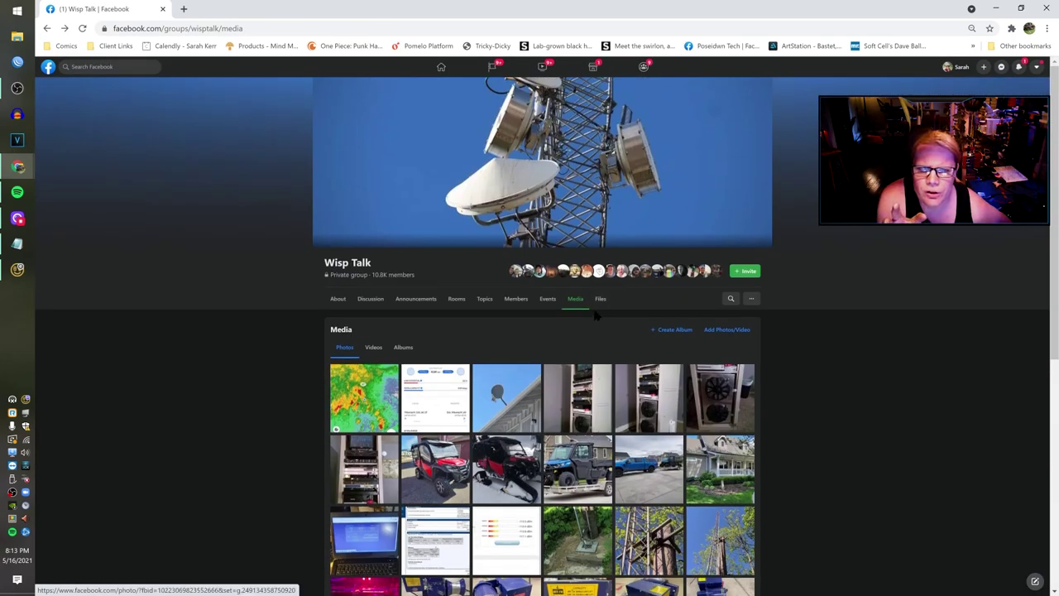
pyautogui.click(600, 298)
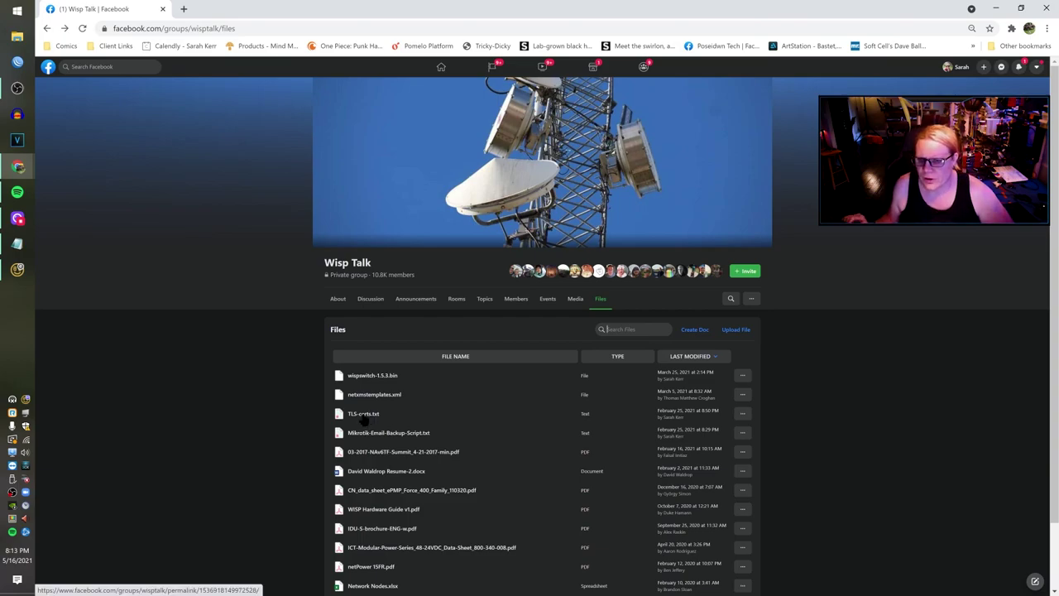
# Step: Download TLS-certs.txt and show it in its folder
pyautogui.click(362, 416)
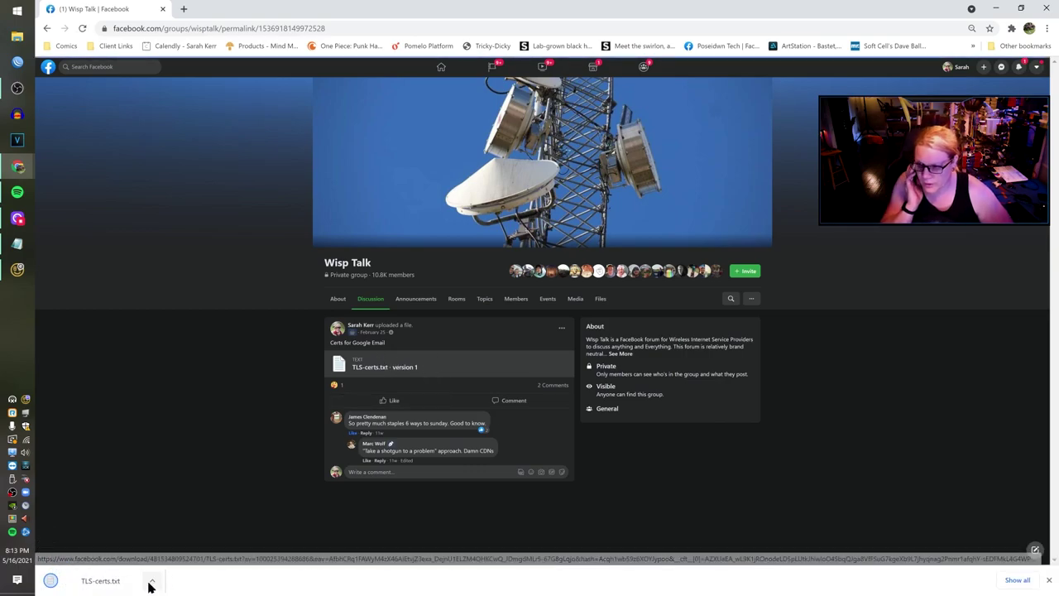
pyautogui.click(148, 582)
pyautogui.click(190, 548)
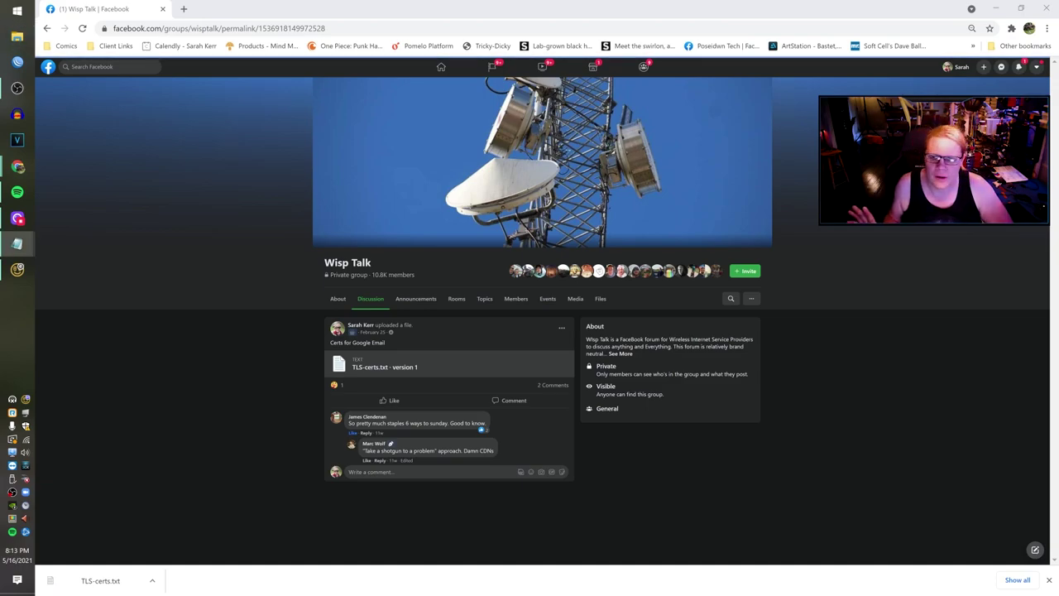
# Step: Download and open Mikrotik-Email-Backup-Script.txt, then close the Facebook tab
pyautogui.click(597, 303)
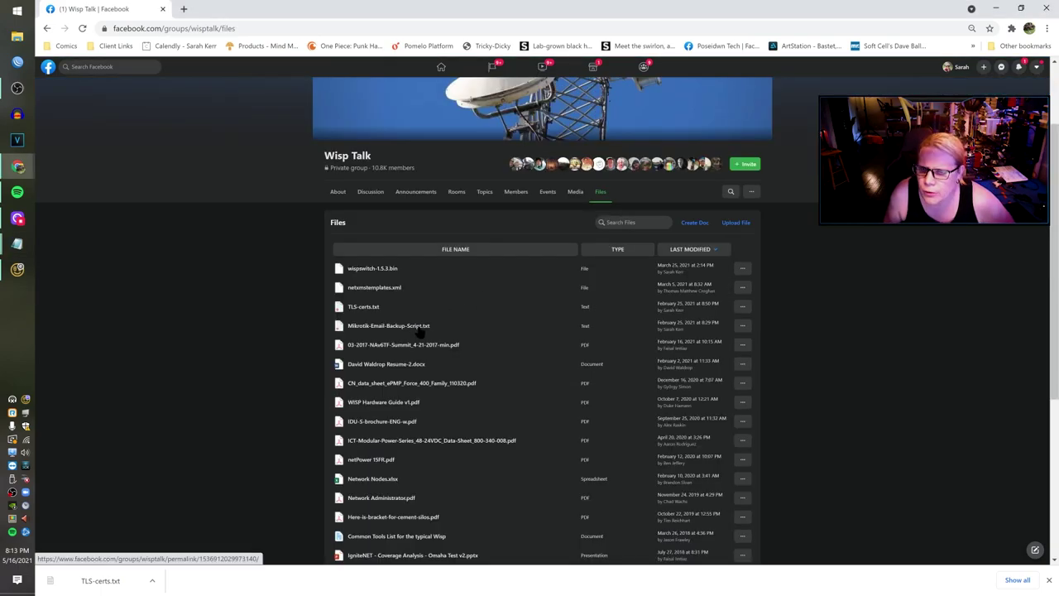
pyautogui.click(743, 327)
pyautogui.click(748, 341)
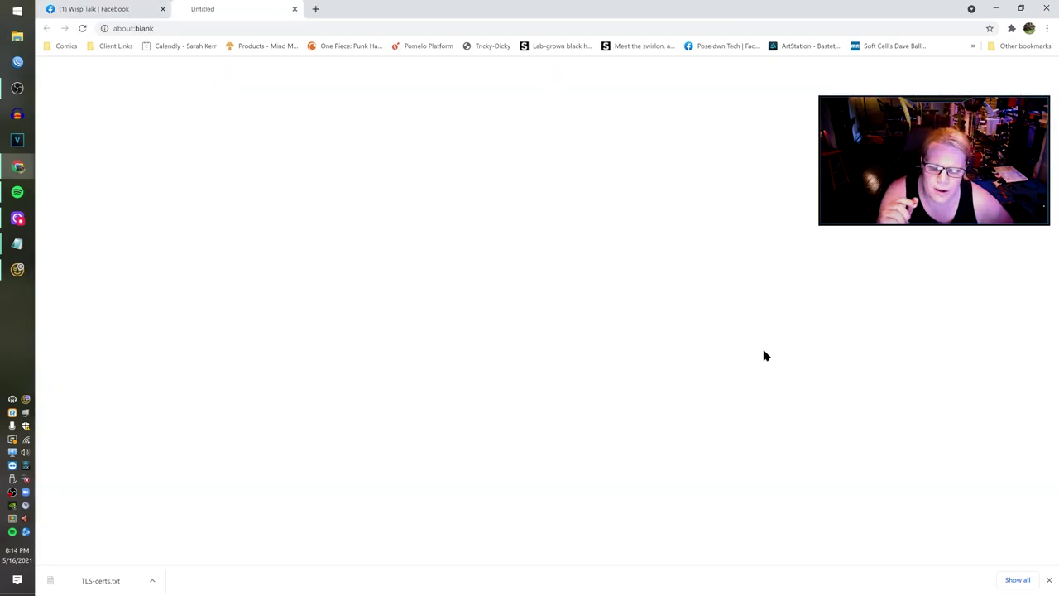
pyautogui.click(114, 579)
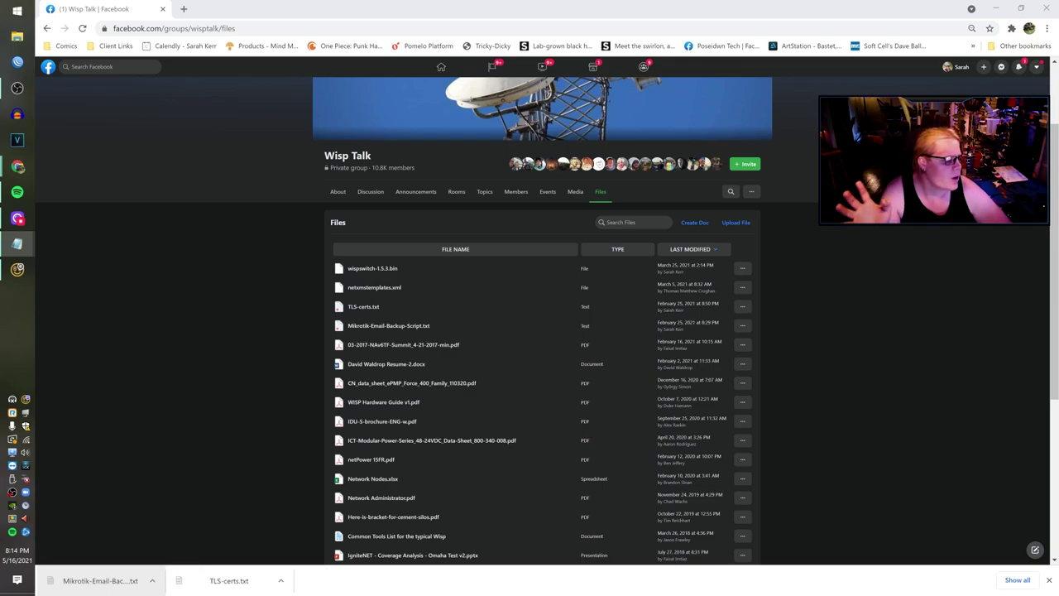
pyautogui.click(163, 9)
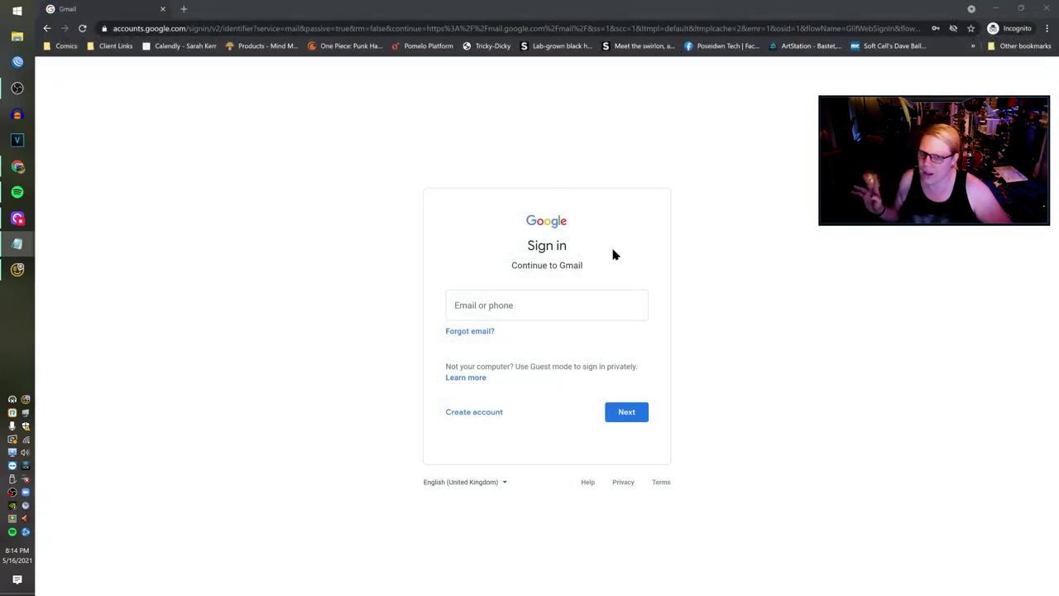
# Step: Start a personal Google account and enter the first name 'Test'
pyautogui.click(535, 318)
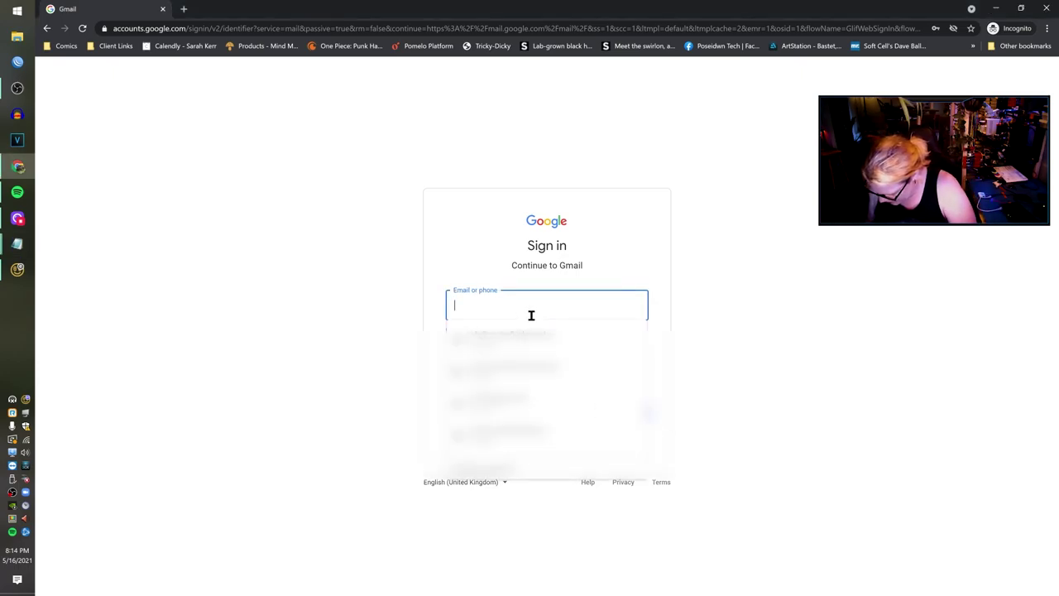
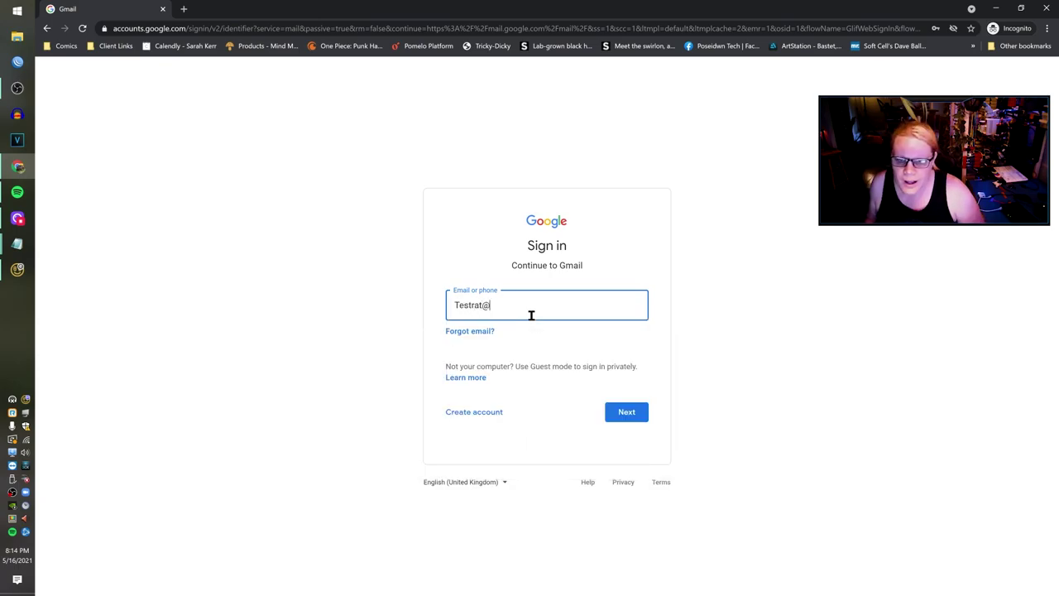
pyautogui.click(492, 412)
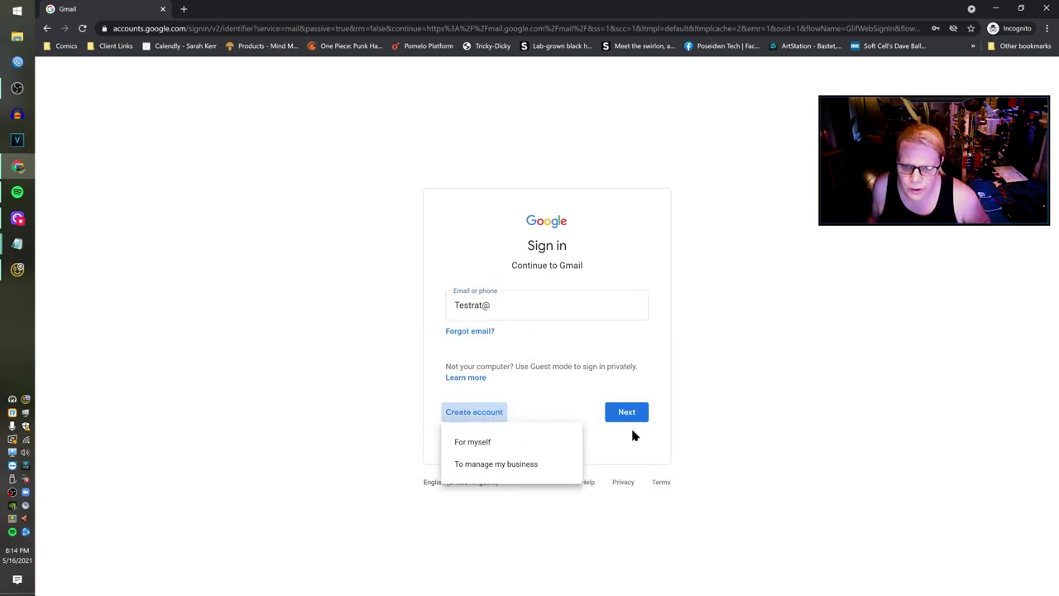
pyautogui.click(516, 440)
pyautogui.write('Test')
pyautogui.press('Tab')
pyautogui.write('Rat')
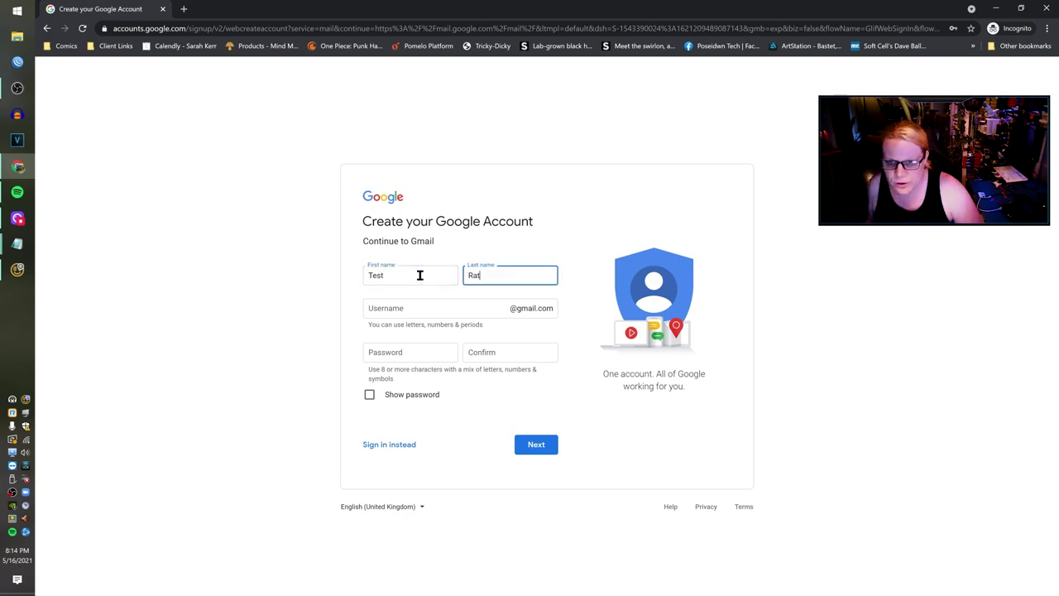
pyautogui.click(444, 308)
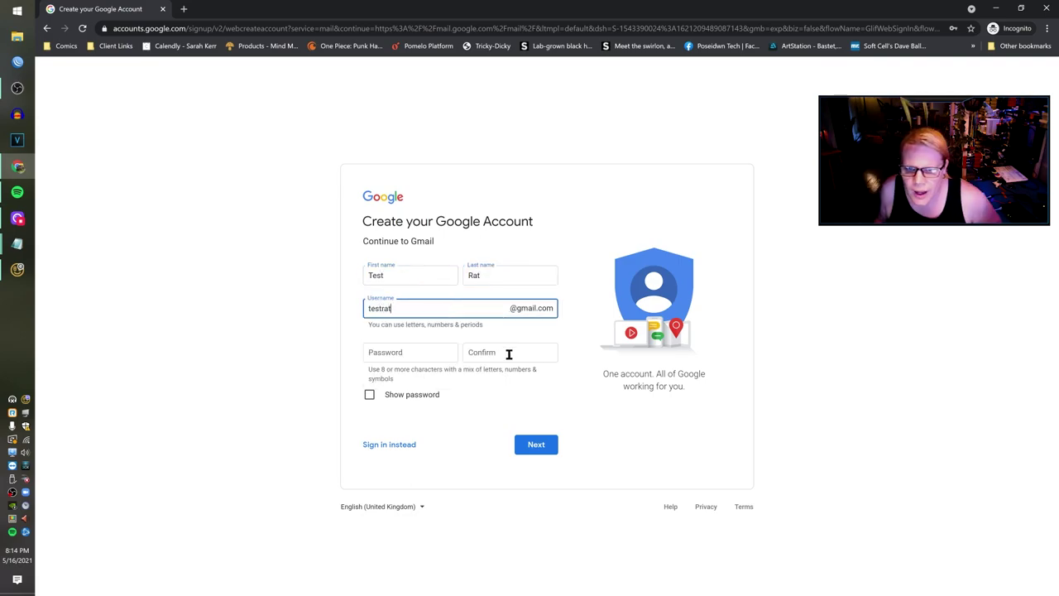
pyautogui.click(452, 359)
pyautogui.doubleClick(435, 292)
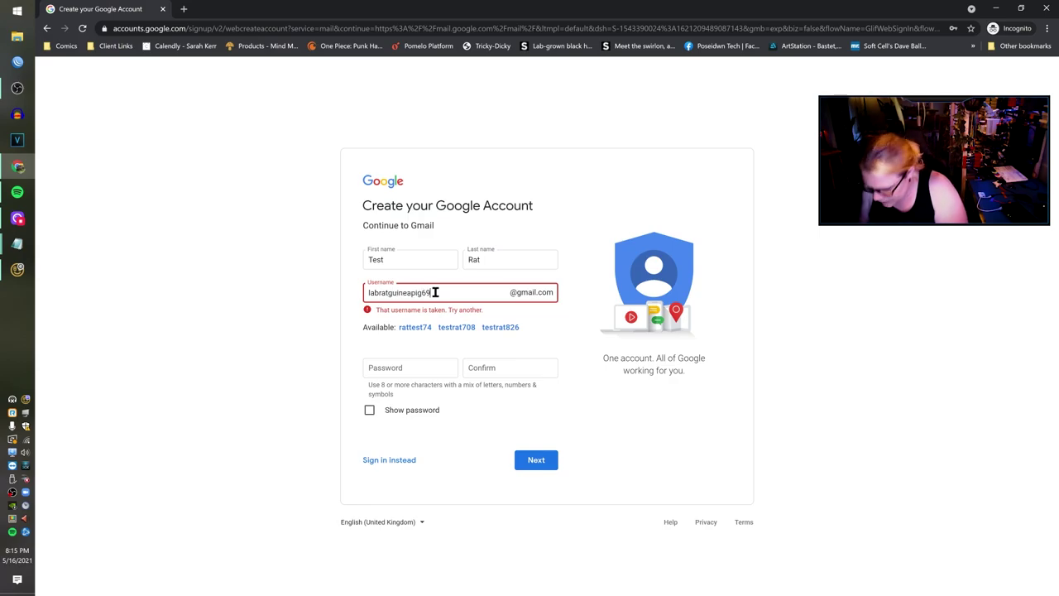
pyautogui.click(579, 335)
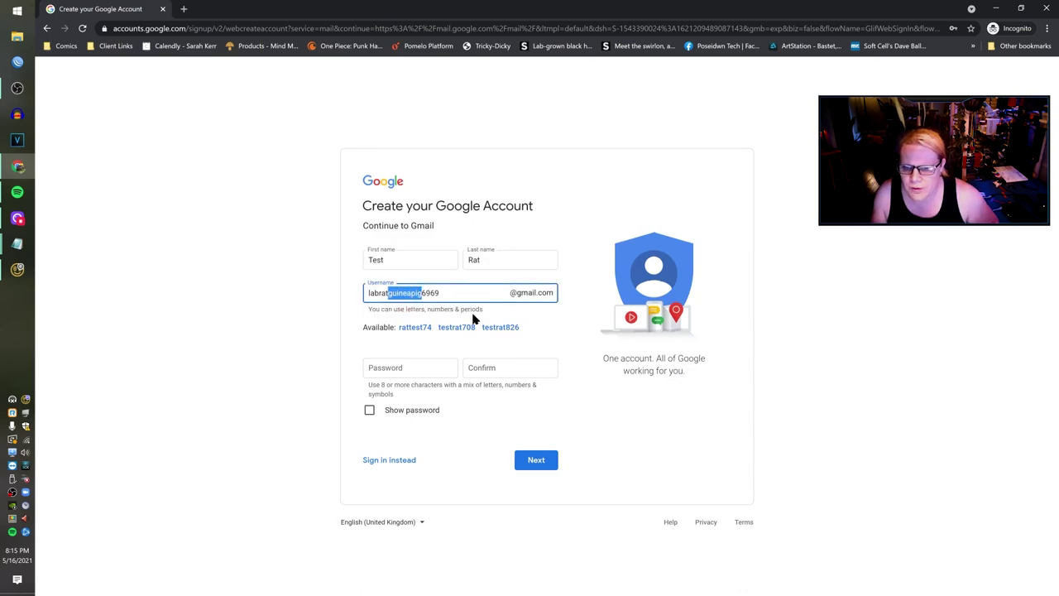
pyautogui.click(436, 307)
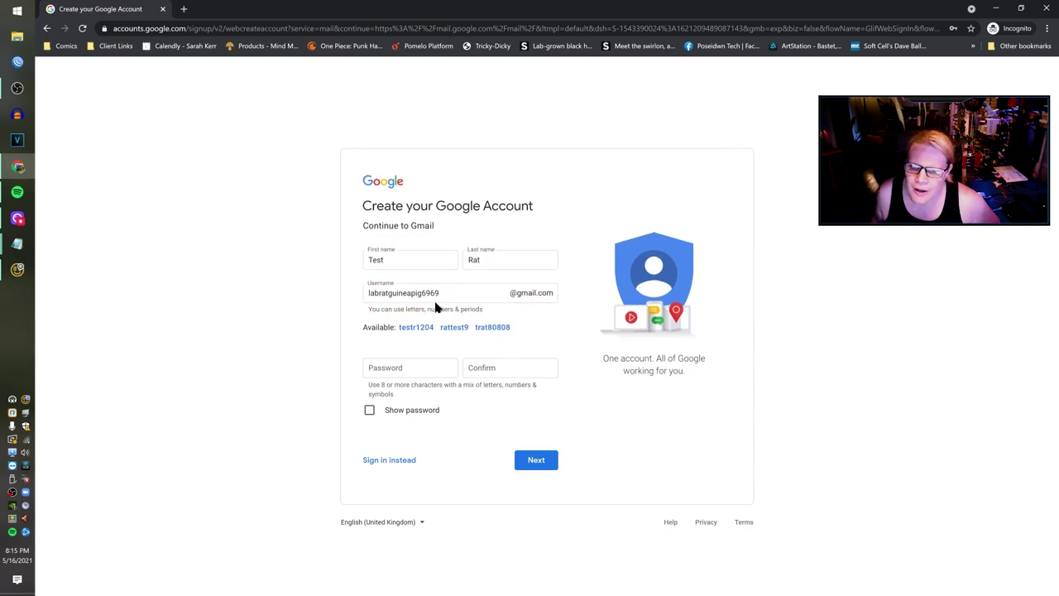
pyautogui.rightClick(421, 295)
pyautogui.click(497, 341)
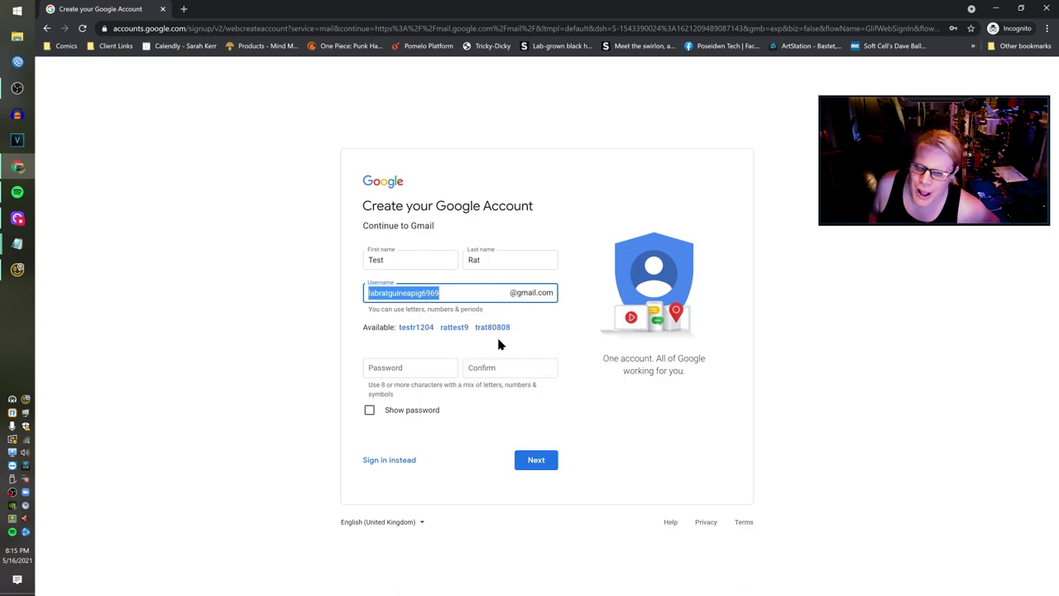
# Step: Fill in matching password and confirmation, then submit the form
pyautogui.hotkey('alt', 'Tab')
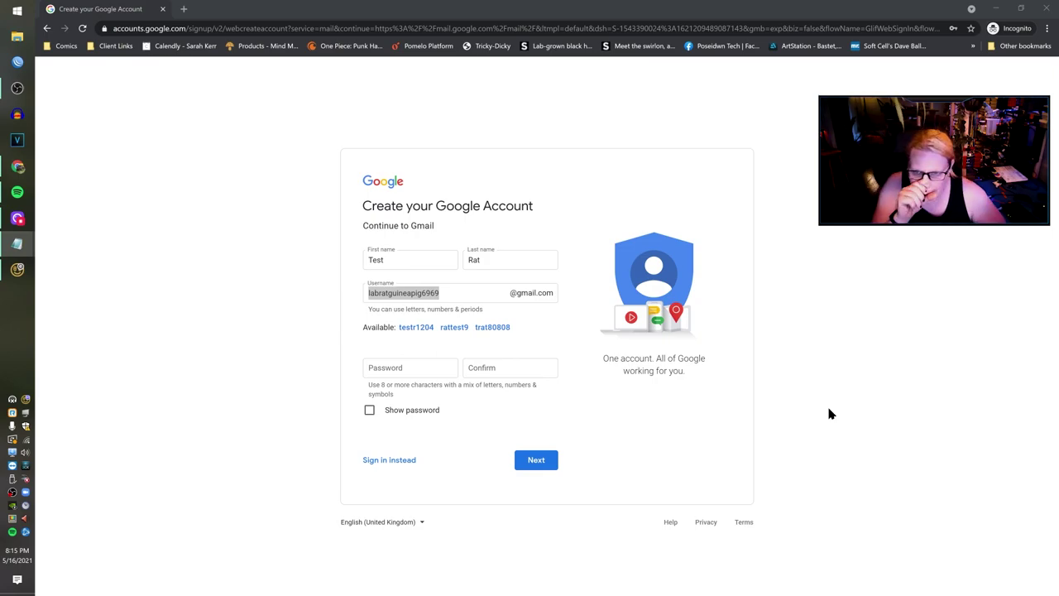
pyautogui.click(395, 371)
pyautogui.hotkey('ctrl', 'v')
pyautogui.click(486, 367)
pyautogui.hotkey('ctrl', 'v')
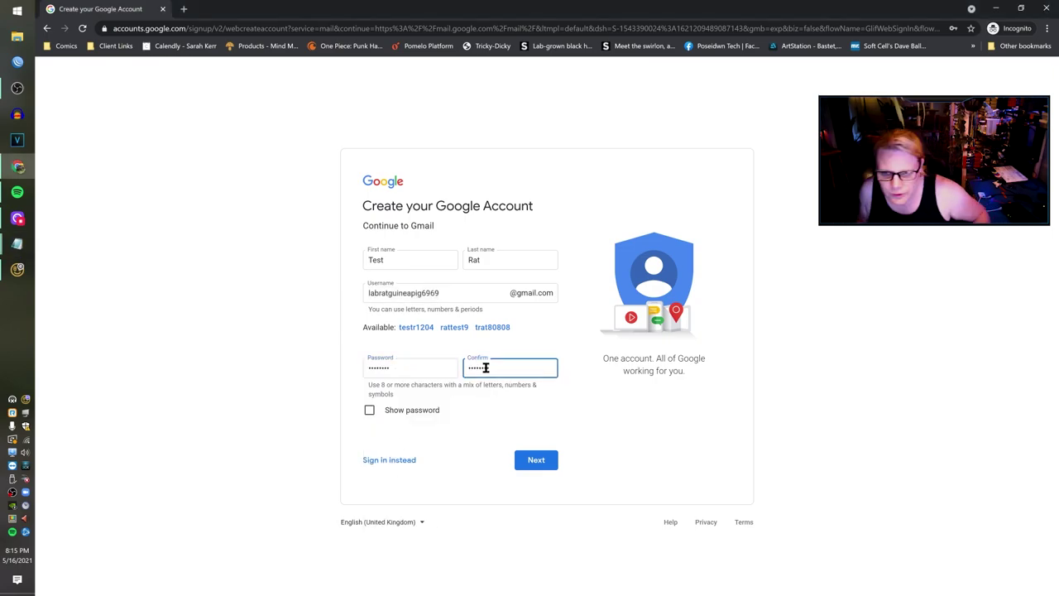
pyautogui.click(537, 461)
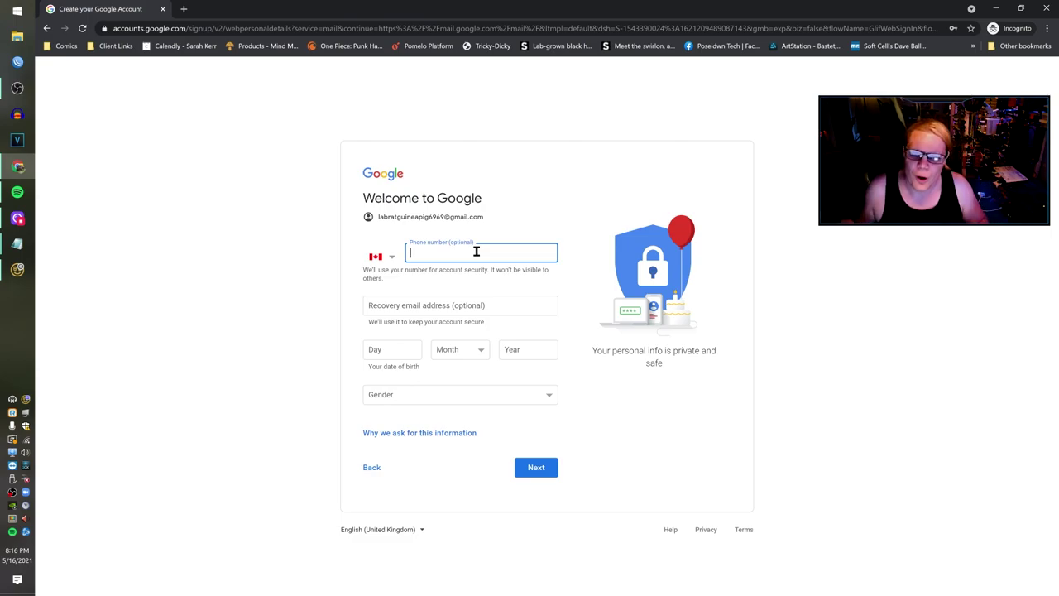
# Step: Fill in recovery details, birth month and gender 'Rather not say', then submit
pyautogui.click(475, 303)
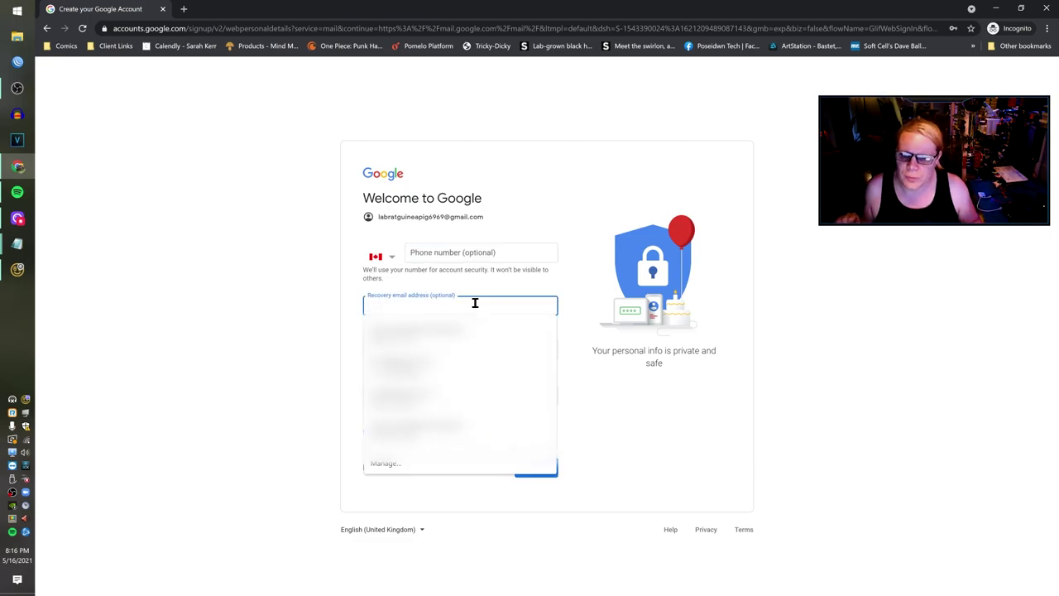
pyautogui.click(454, 327)
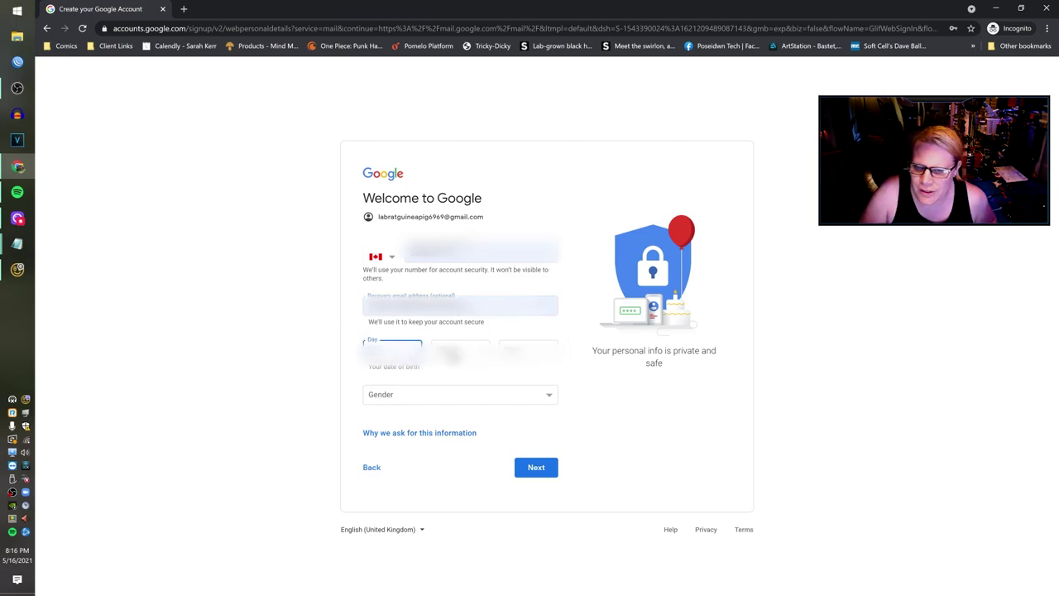
pyautogui.press('Tab')
pyautogui.press('Return')
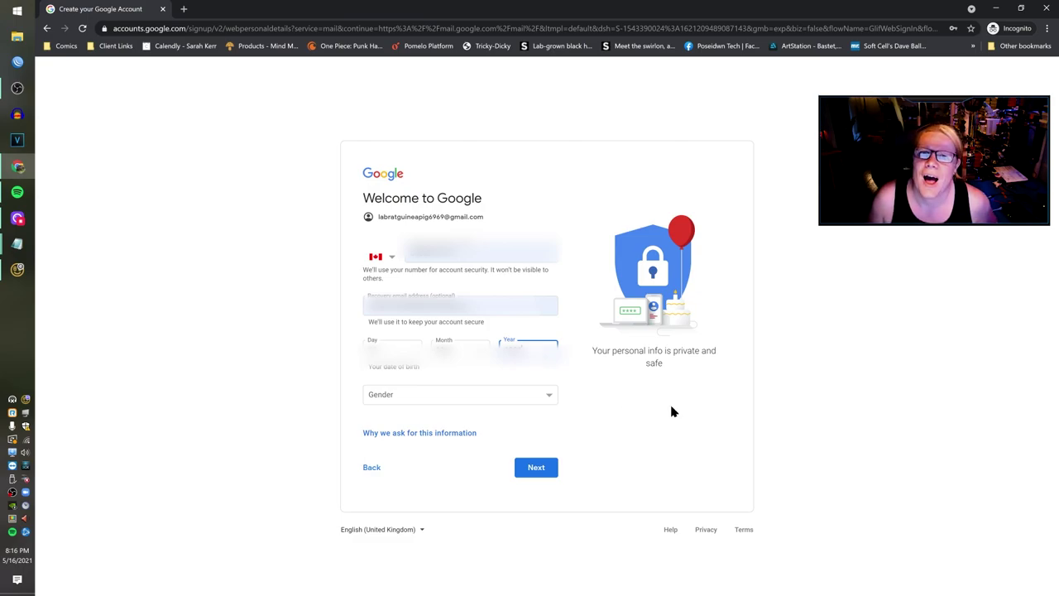
pyautogui.click(491, 394)
pyautogui.click(525, 428)
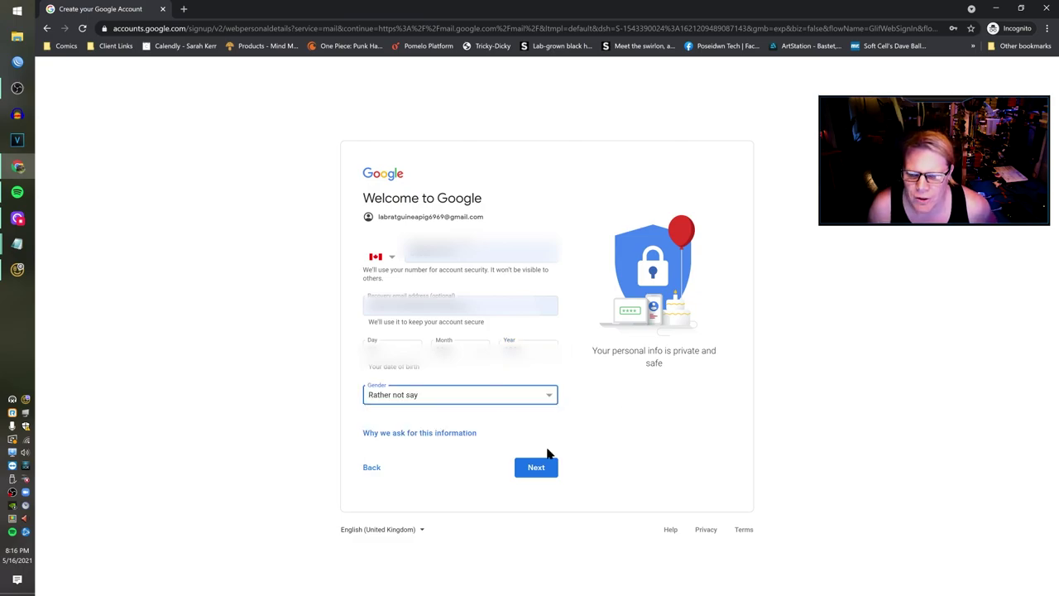
pyautogui.click(546, 467)
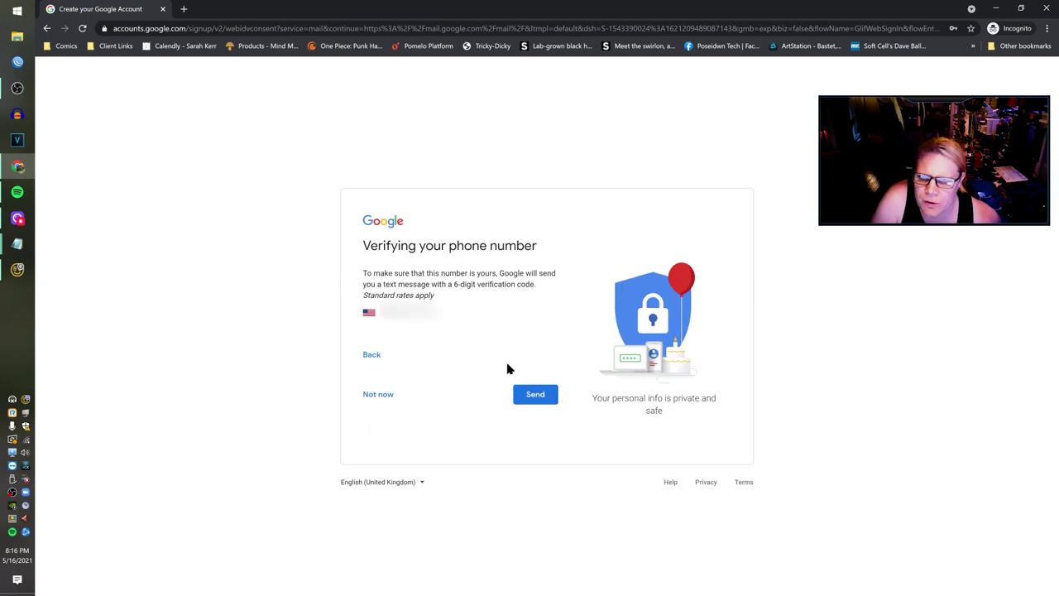
# Step: Go back, set the phone country to Canada, and continue to privacy terms
pyautogui.click(370, 356)
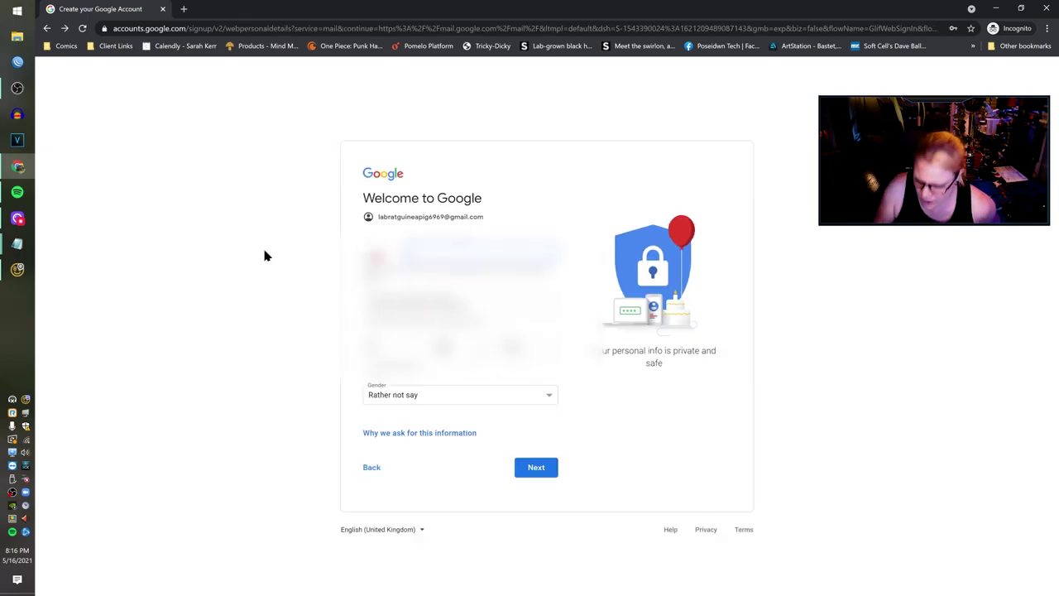
pyautogui.click(387, 260)
pyautogui.scroll(-5, 447, 328)
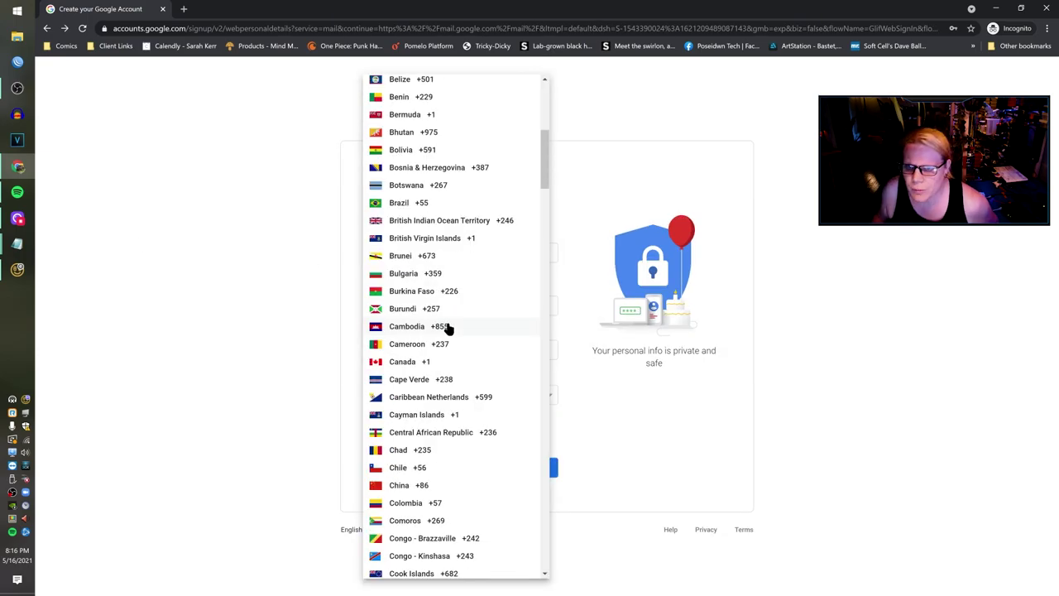
pyautogui.click(426, 363)
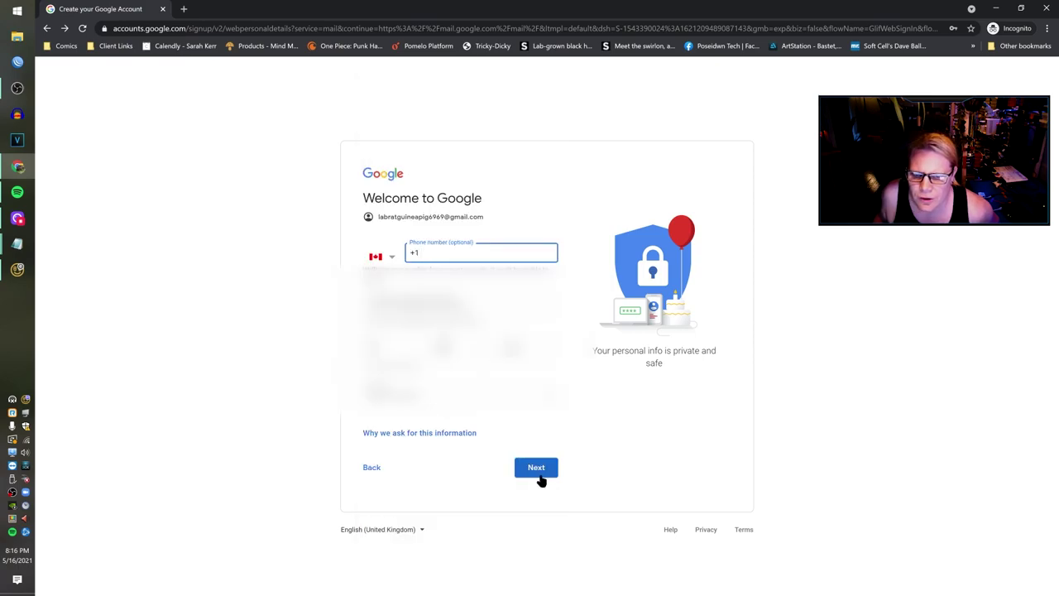
pyautogui.click(536, 468)
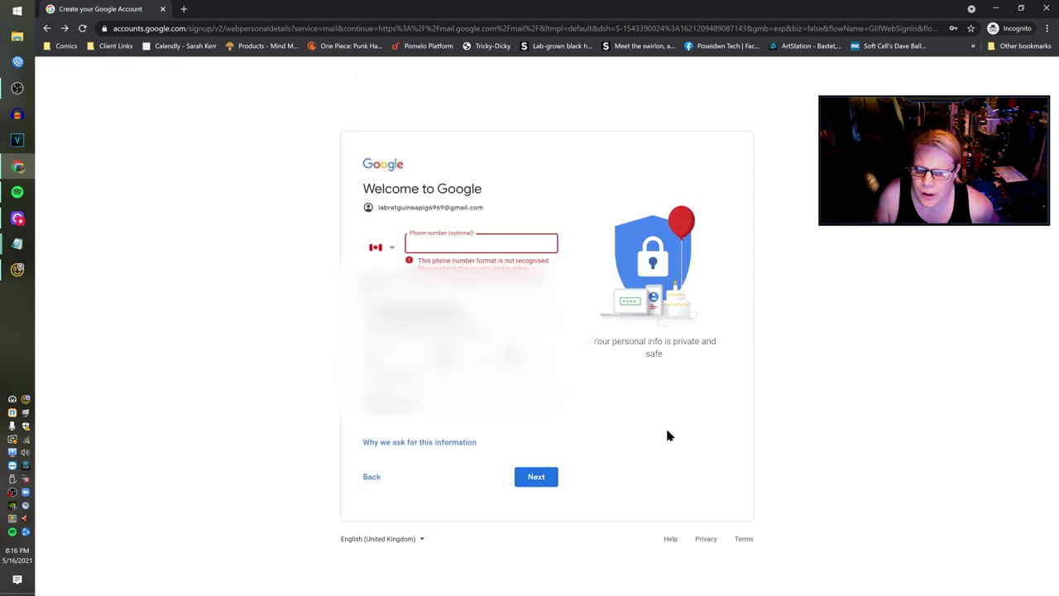
pyautogui.click(536, 479)
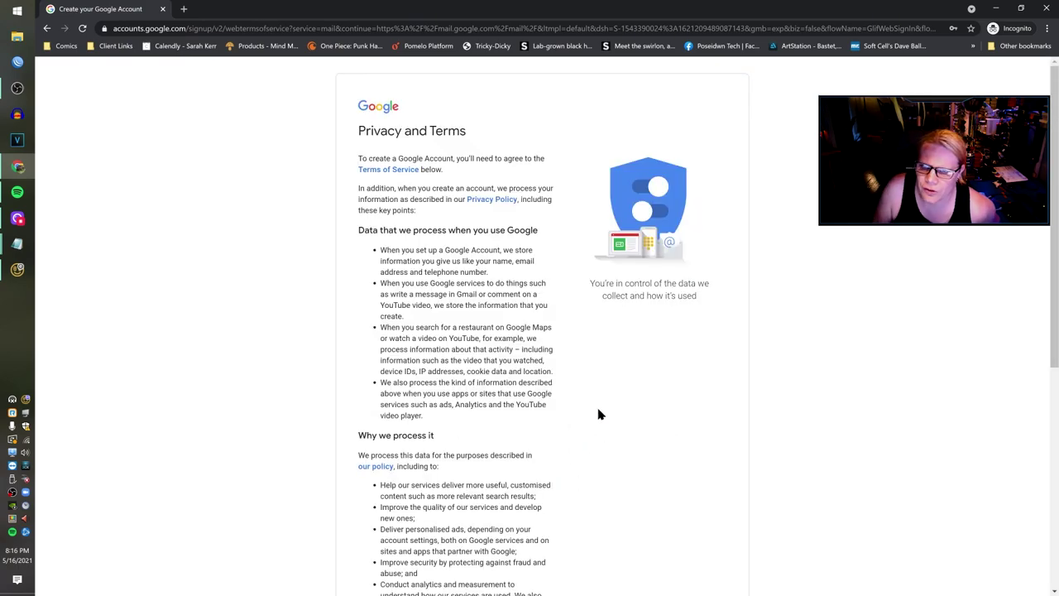
# Step: Expand More options and agree to the terms to create the account
pyautogui.scroll(-5, 596, 394)
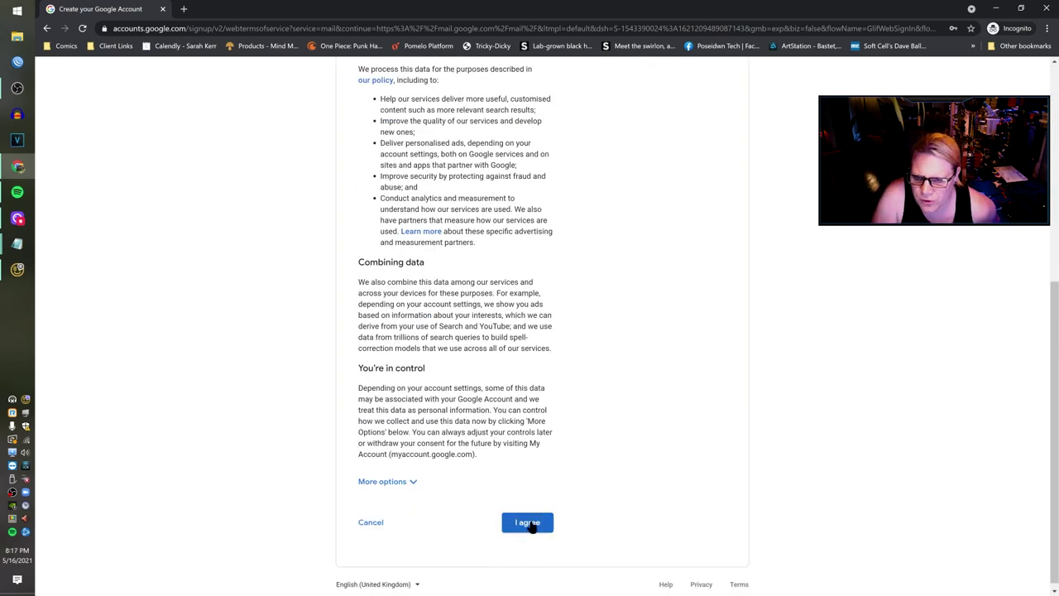
pyautogui.click(392, 481)
pyautogui.scroll(-4, 580, 502)
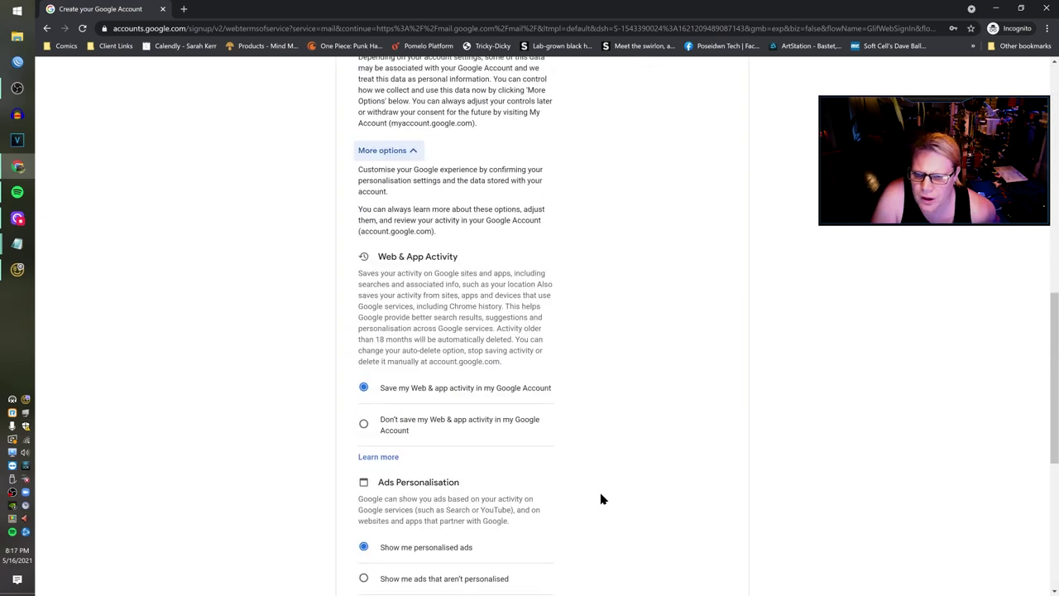
pyautogui.scroll(-3, 602, 499)
pyautogui.scroll(-2, 594, 499)
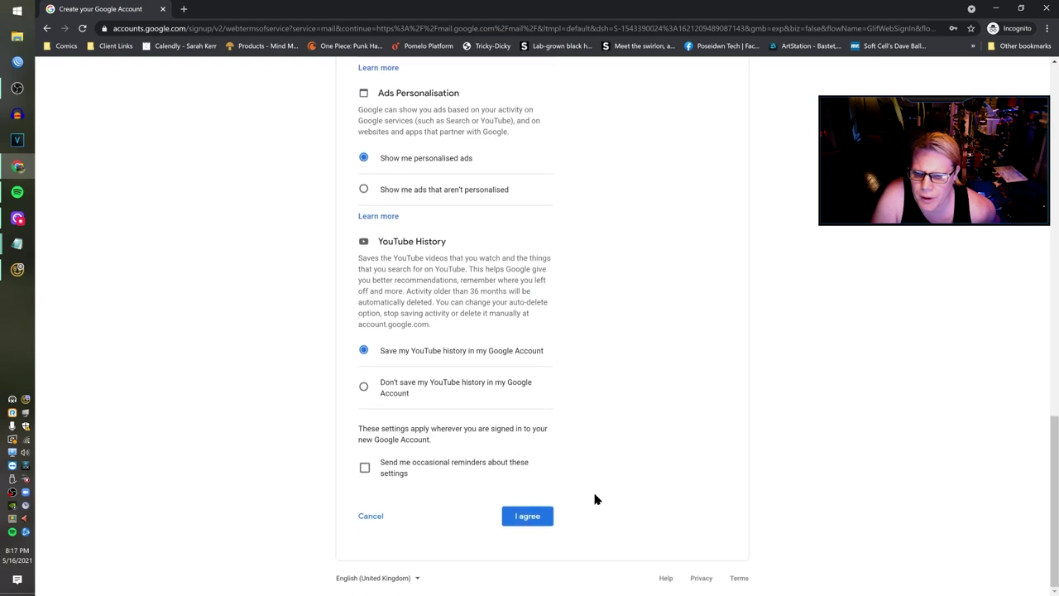
pyautogui.click(526, 518)
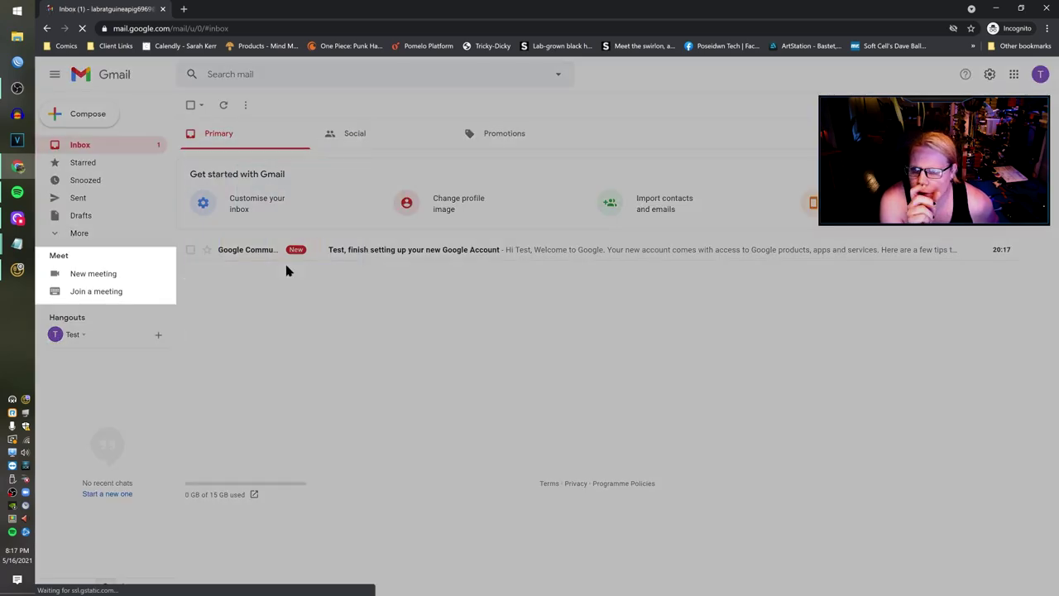
pyautogui.click(330, 328)
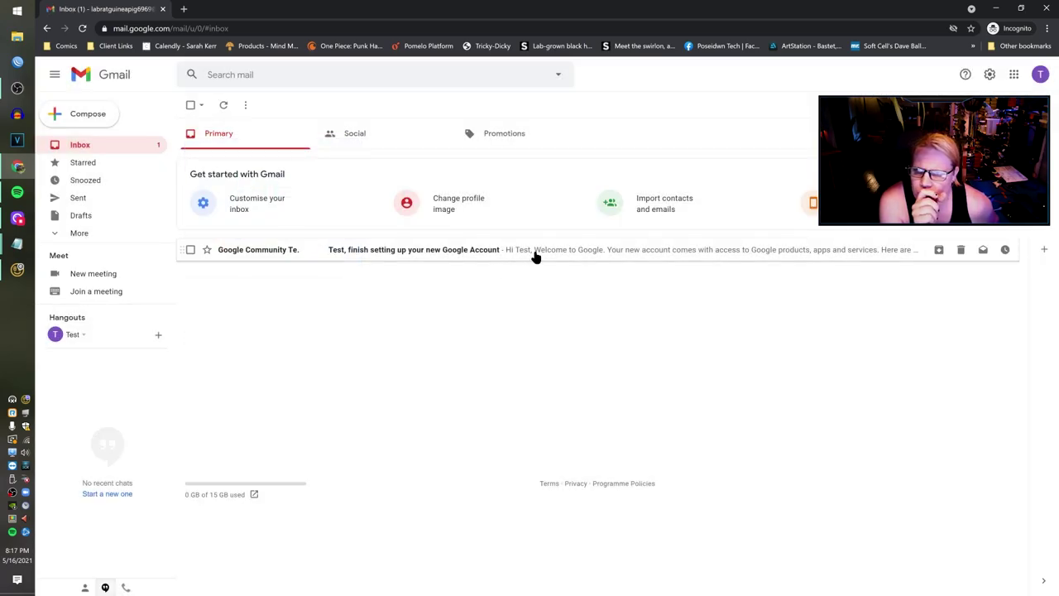
pyautogui.click(535, 252)
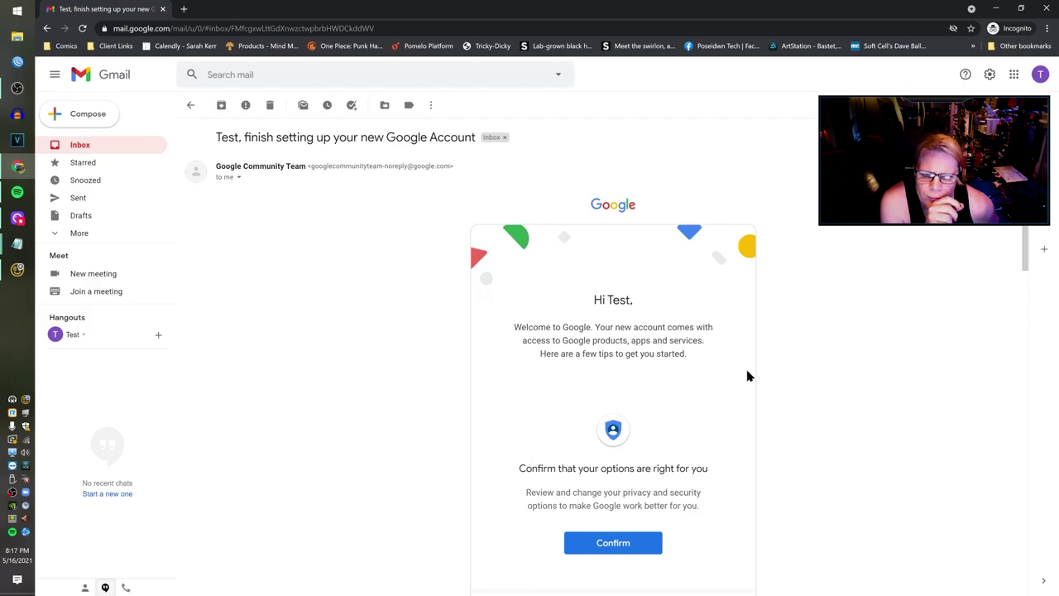
pyautogui.scroll(-2, 747, 374)
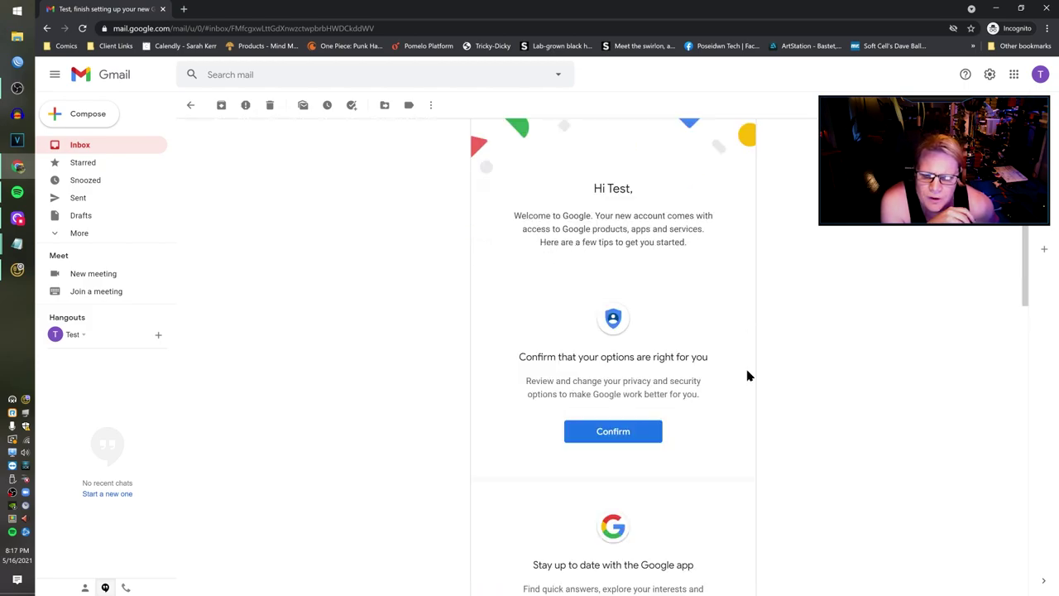
pyautogui.scroll(-3, 691, 340)
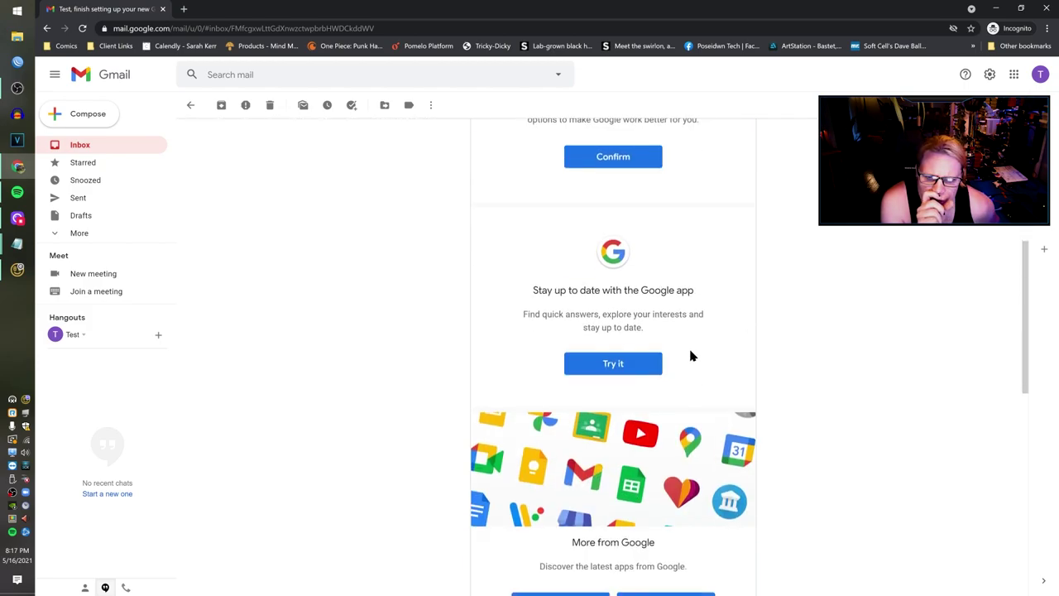
pyautogui.scroll(5, 842, 356)
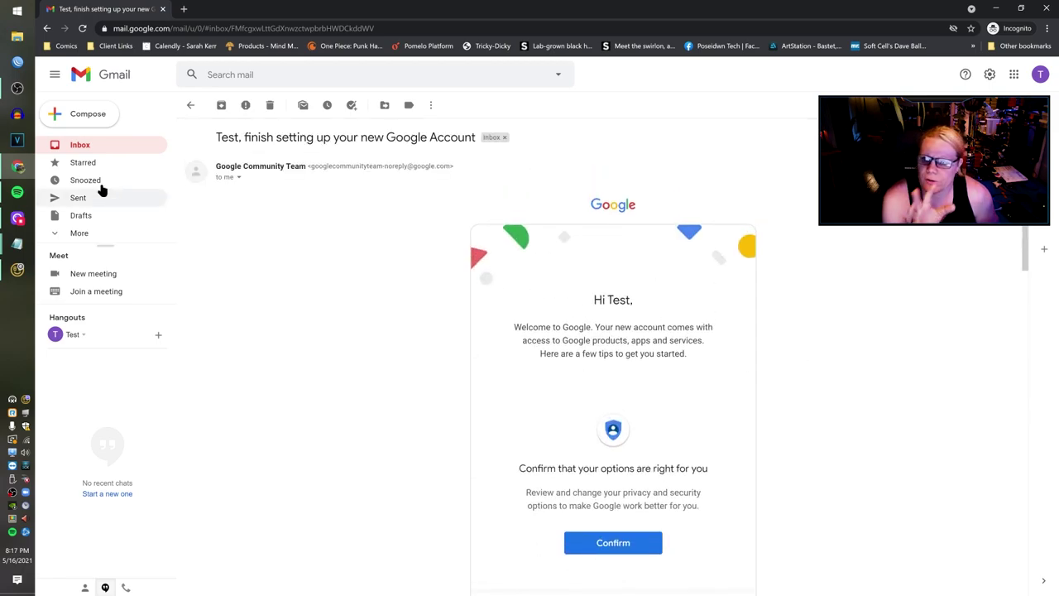
pyautogui.click(80, 152)
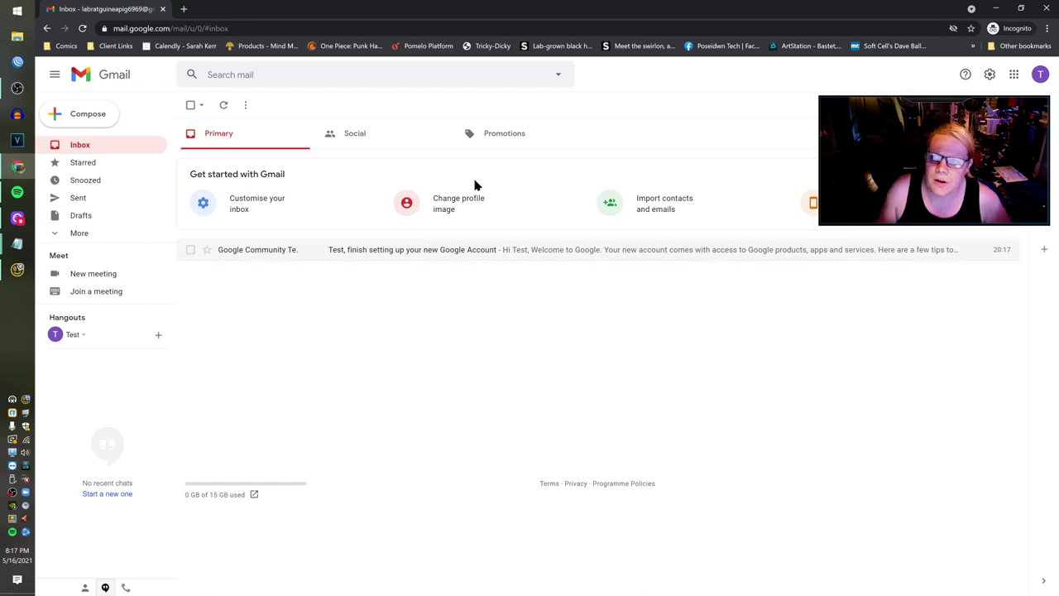
pyautogui.click(1012, 76)
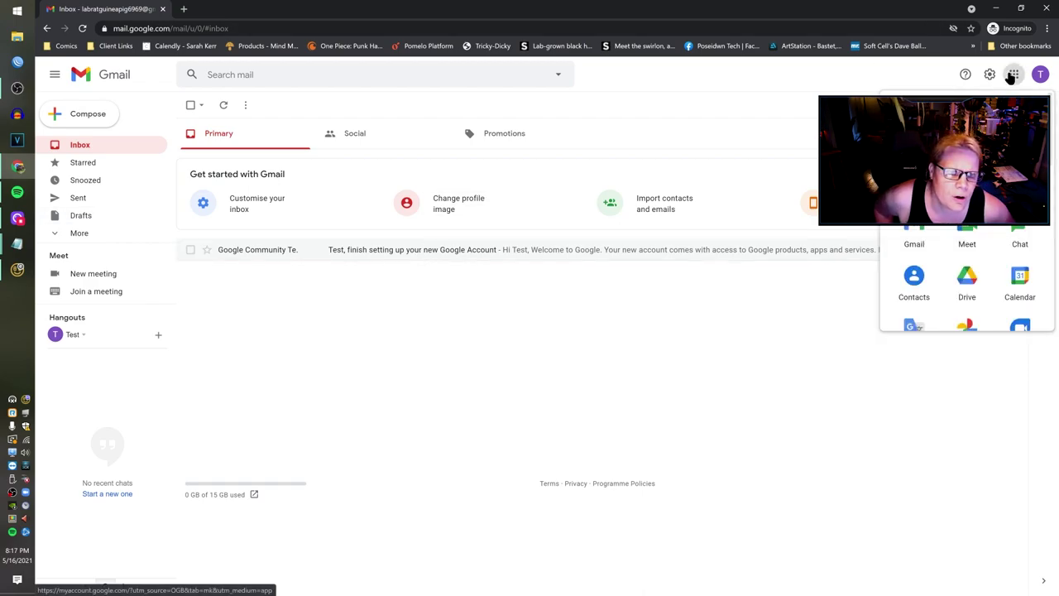
pyautogui.click(989, 74)
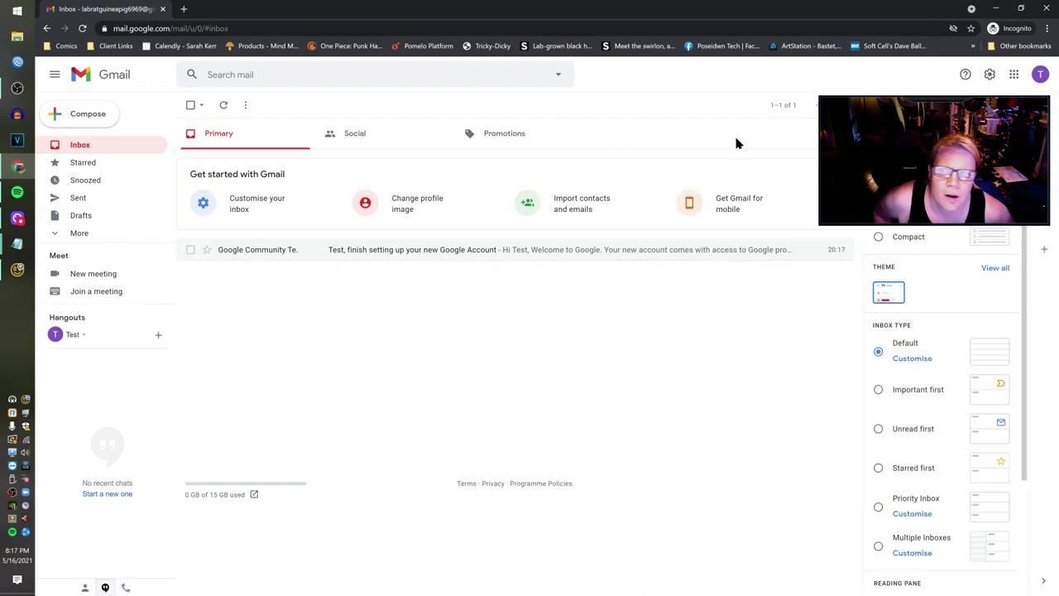
pyautogui.click(55, 74)
pyautogui.click(1040, 75)
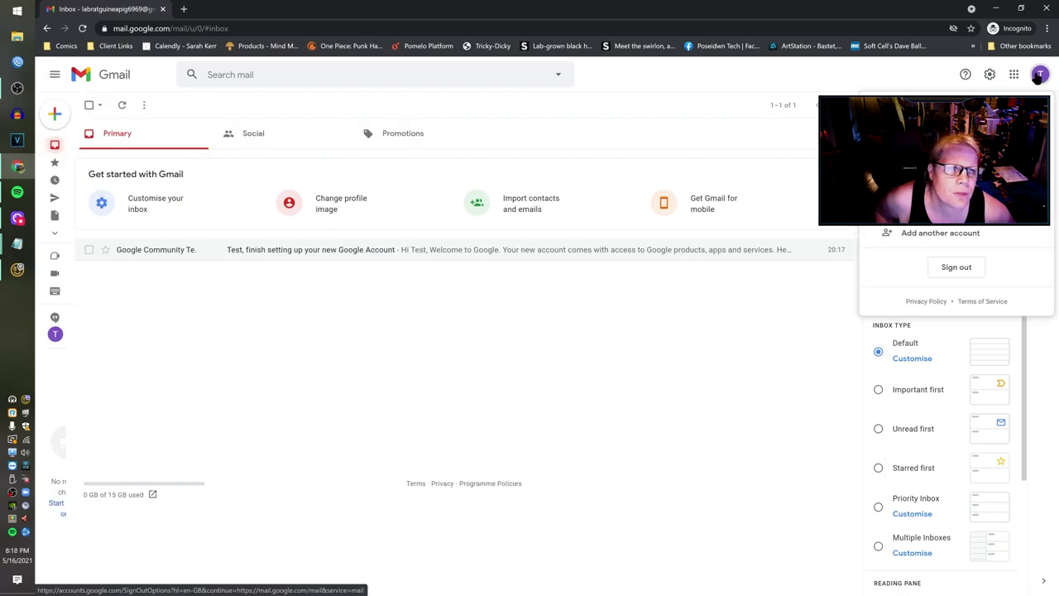
pyautogui.click(956, 192)
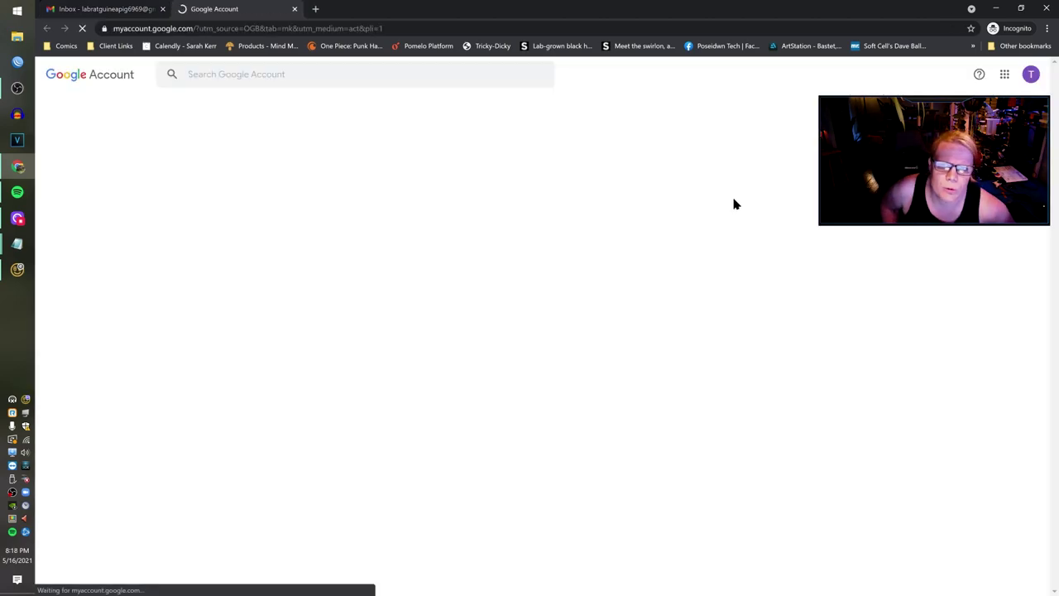
# Step: Turn on Less secure app access in the account's Security settings
pyautogui.scroll(-3, 372, 278)
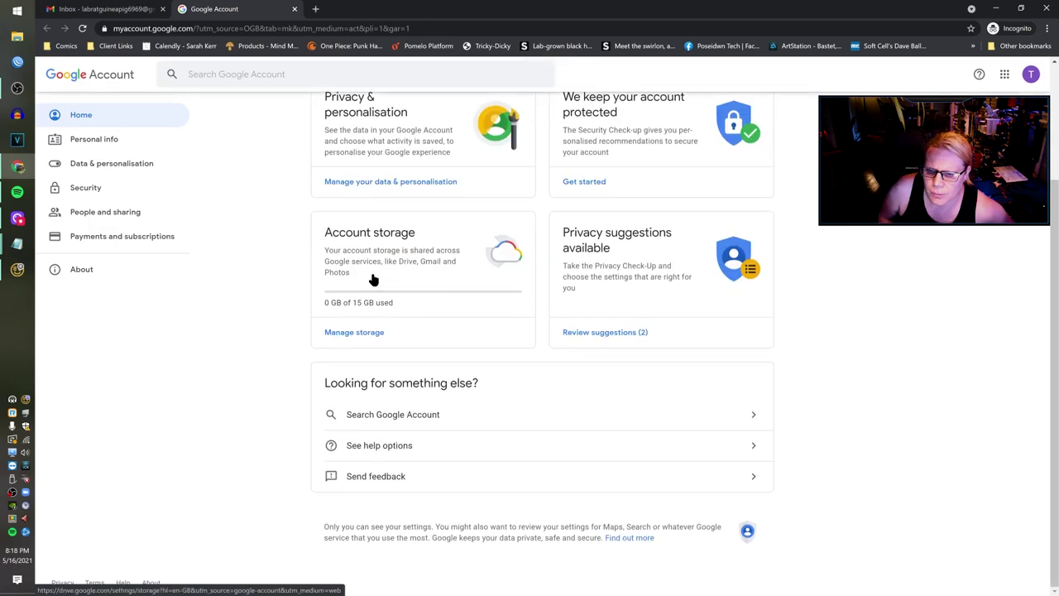
pyautogui.scroll(3, 371, 279)
pyautogui.click(93, 187)
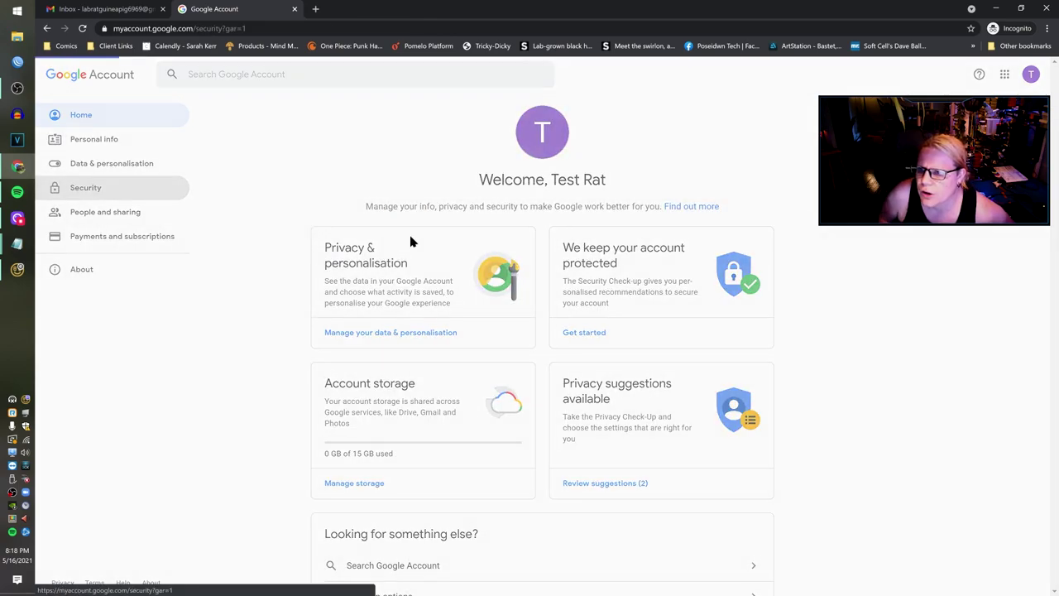
pyautogui.scroll(-3, 686, 331)
pyautogui.scroll(-2, 716, 347)
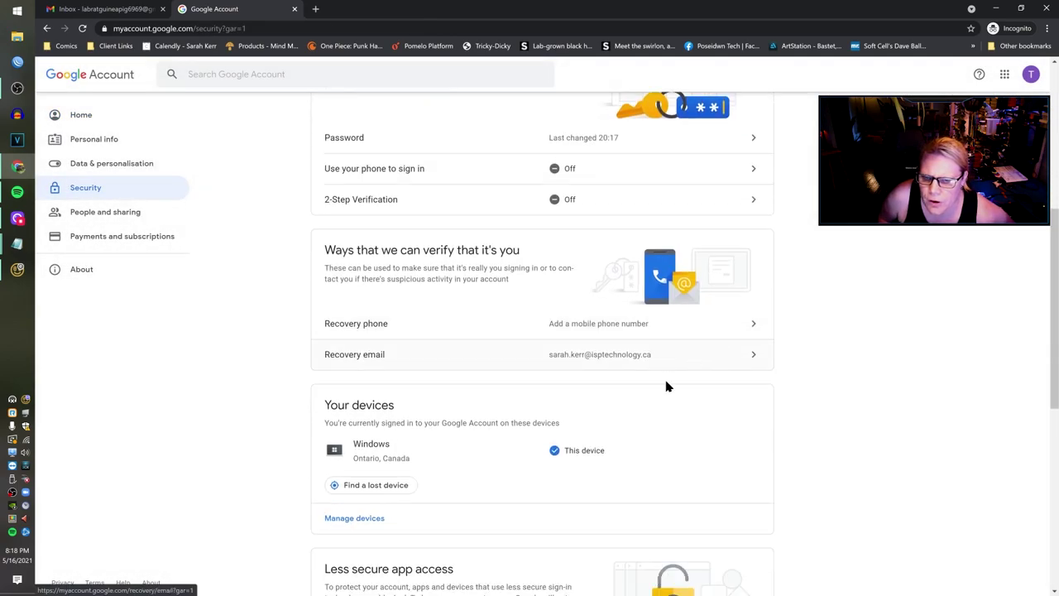
pyautogui.scroll(-2, 667, 386)
pyautogui.scroll(-2, 455, 373)
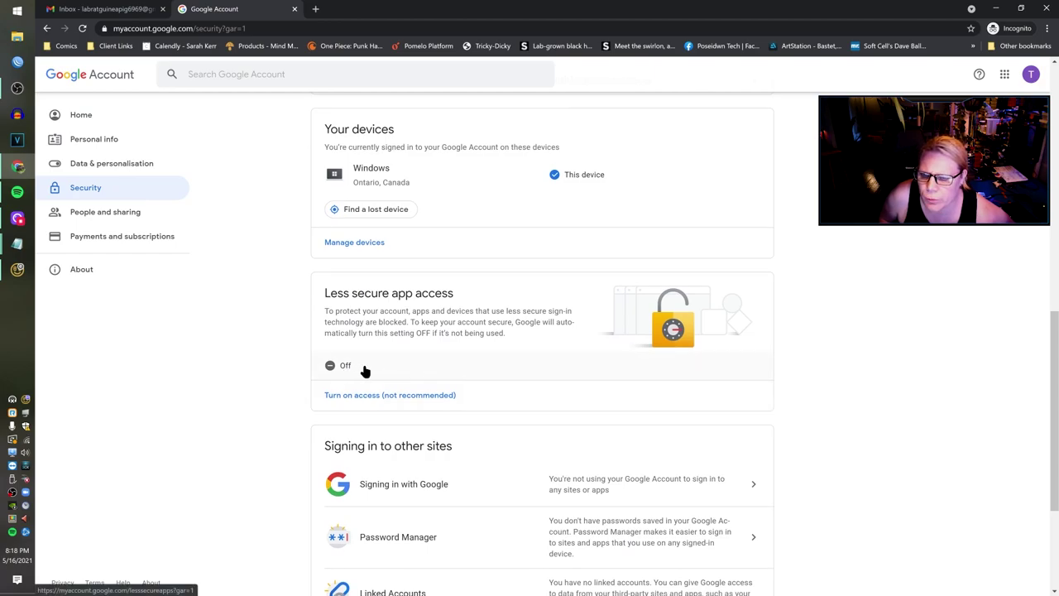
pyautogui.click(376, 405)
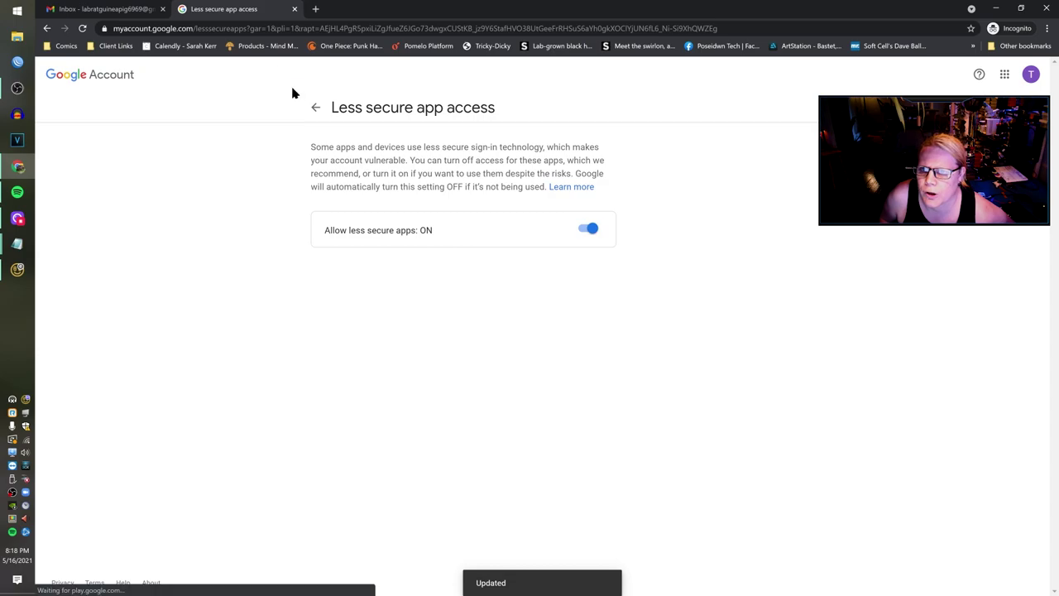
# Step: Return to the account home page and open Gmail in a new tab
pyautogui.click(314, 108)
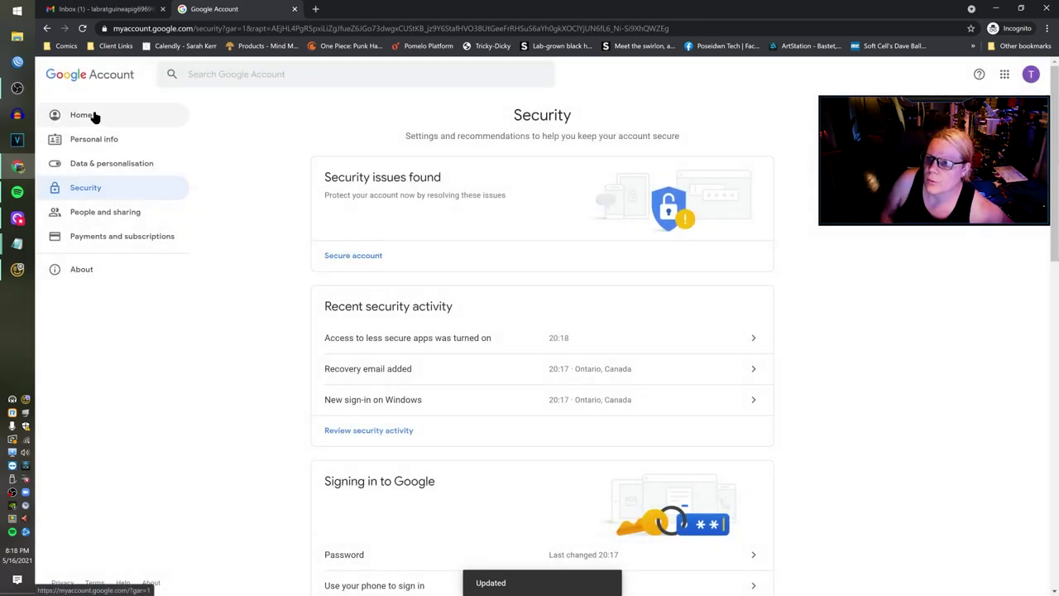
pyautogui.click(93, 116)
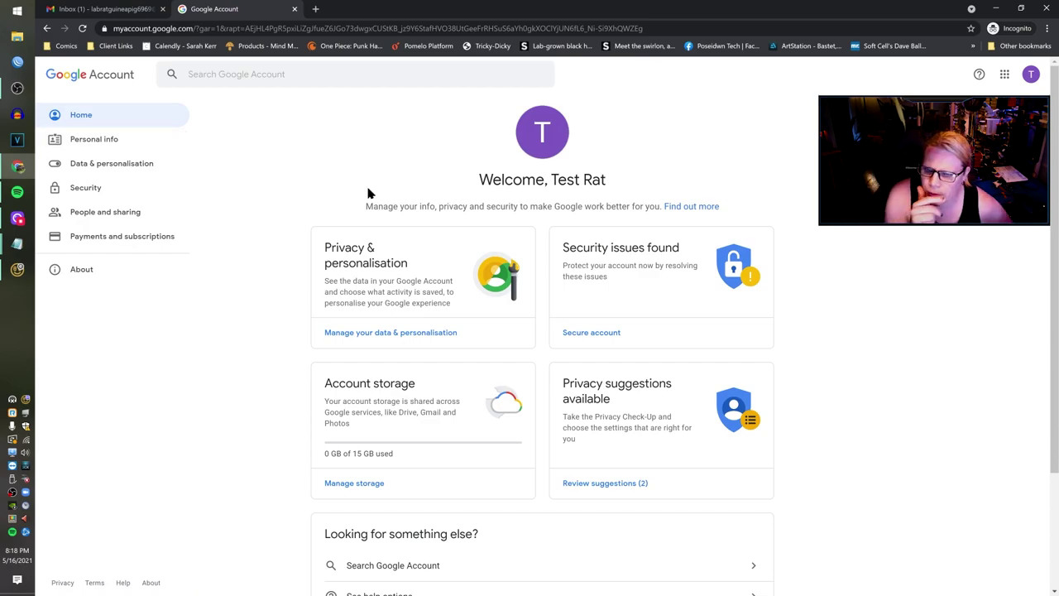
pyautogui.scroll(-2, 294, 249)
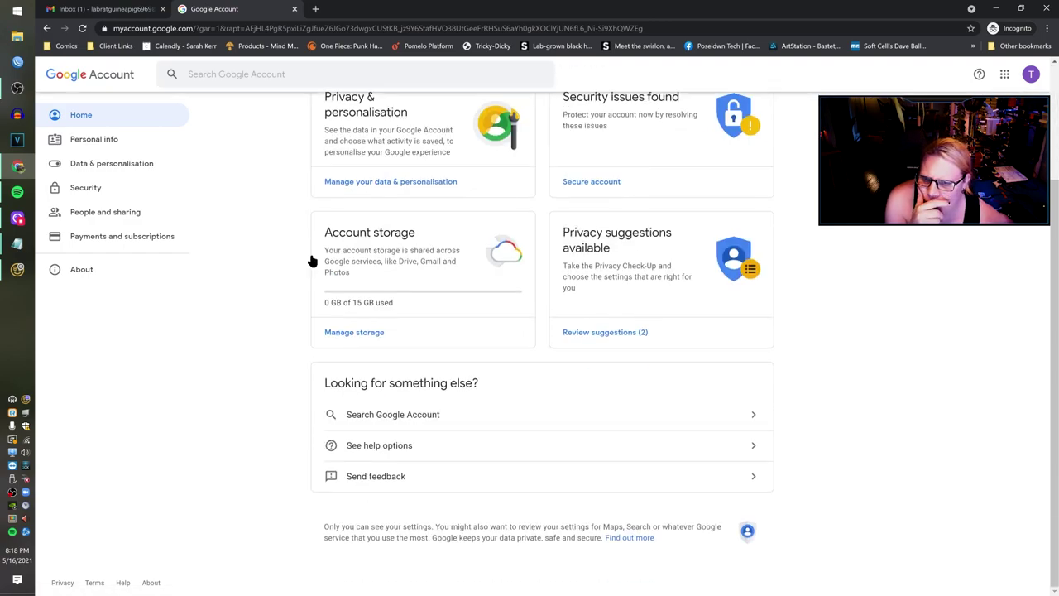
pyautogui.scroll(1, 309, 260)
pyautogui.scroll(-1, 310, 259)
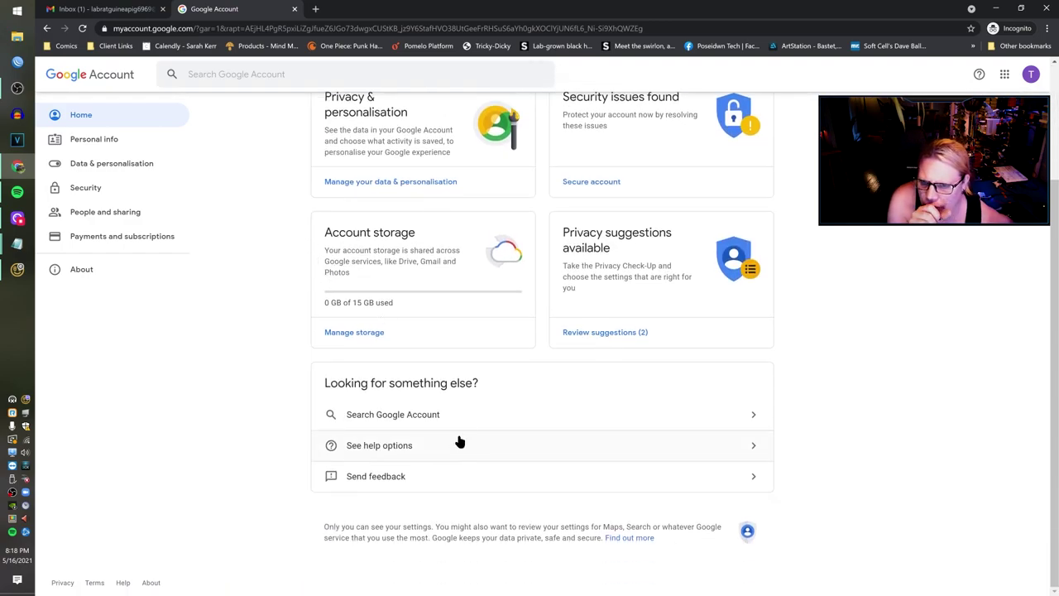
pyautogui.scroll(2, 141, 222)
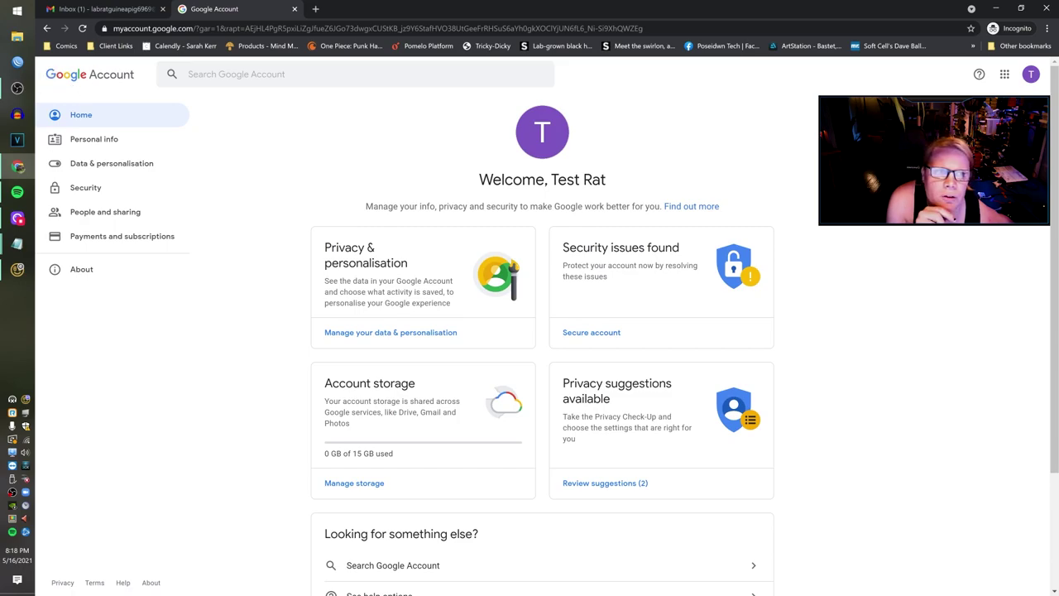
pyautogui.click(1003, 77)
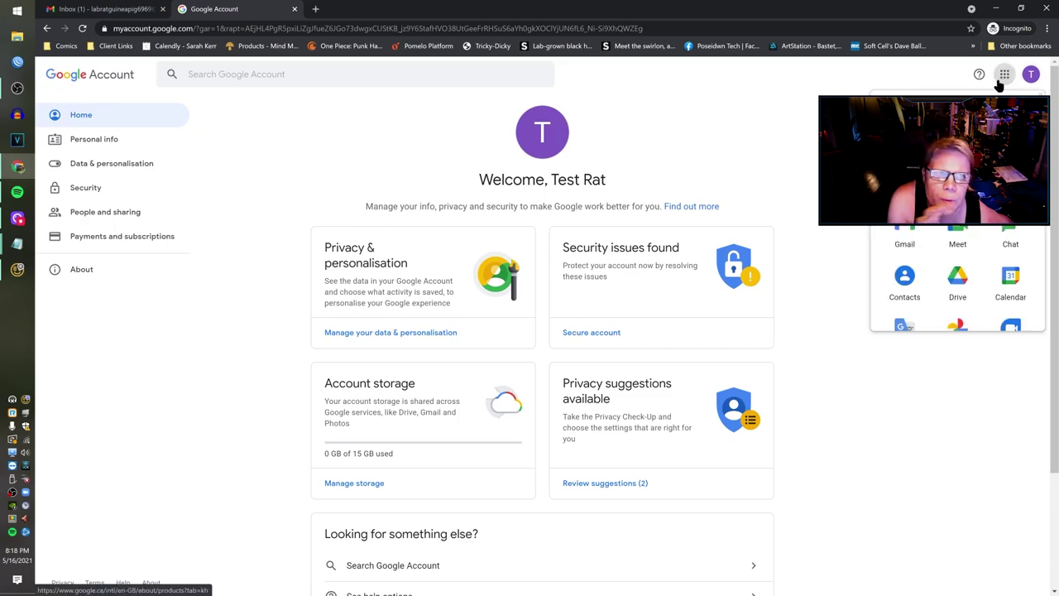
pyautogui.click(905, 233)
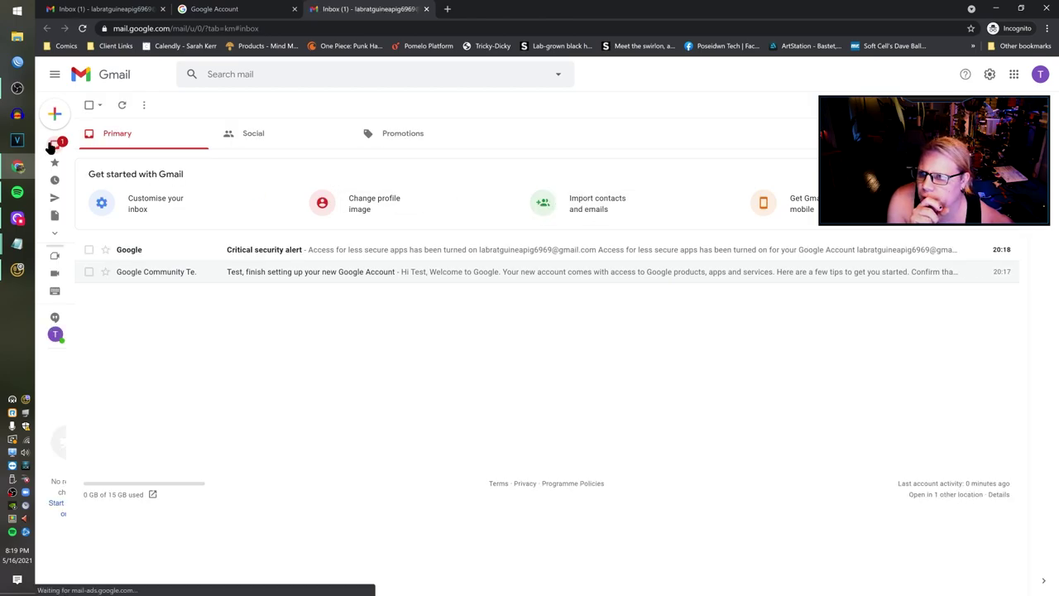
pyautogui.moveTo(124, 139)
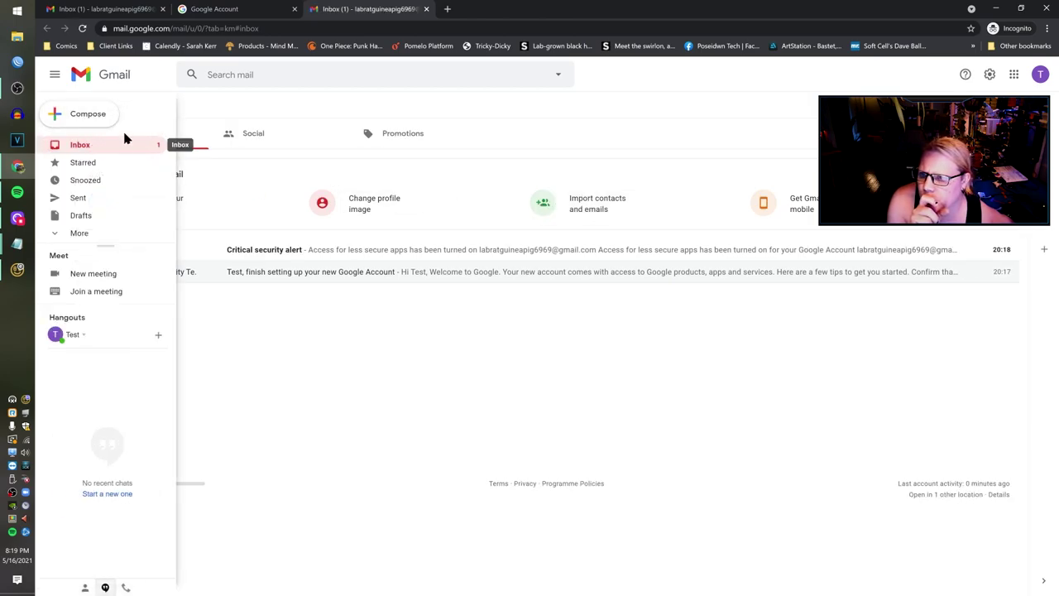
# Step: Open Gmail's Forwarding and POP/IMAP configuration instructions and scroll to the SMTP settings table
pyautogui.click(990, 74)
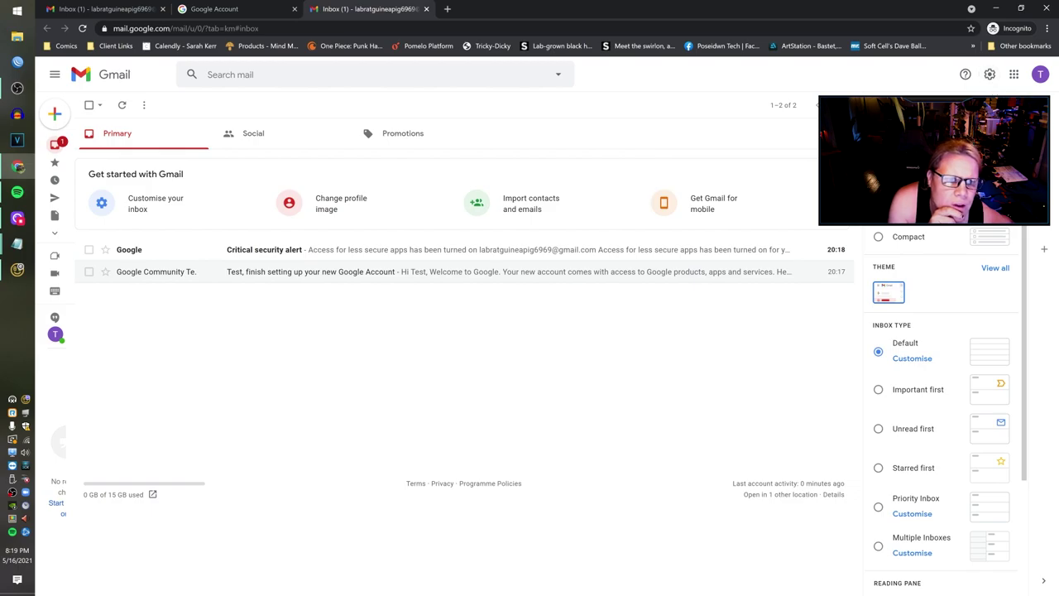
pyautogui.click(944, 137)
pyautogui.click(443, 129)
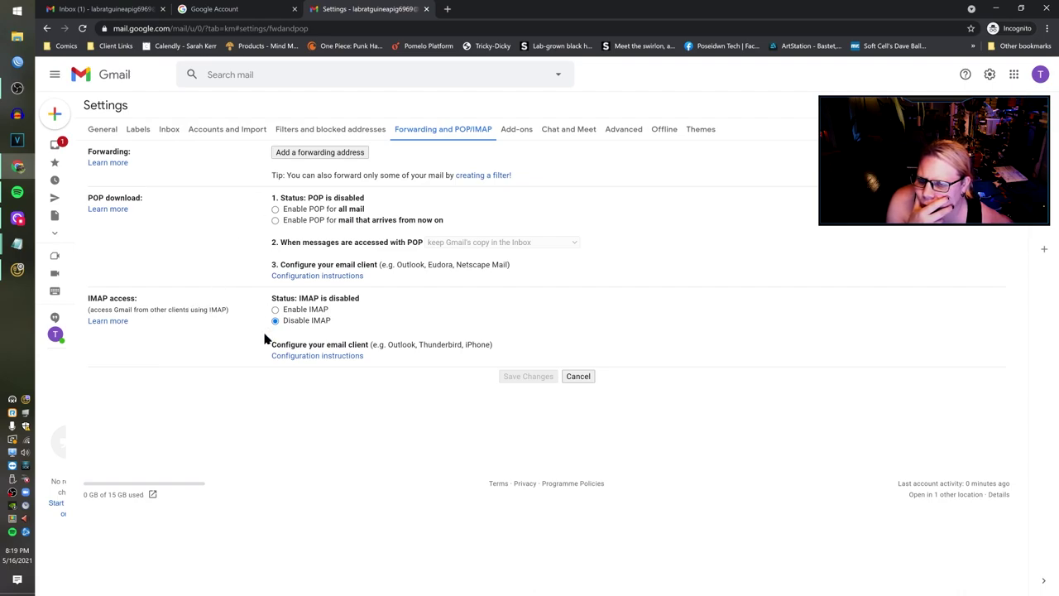
pyautogui.click(350, 360)
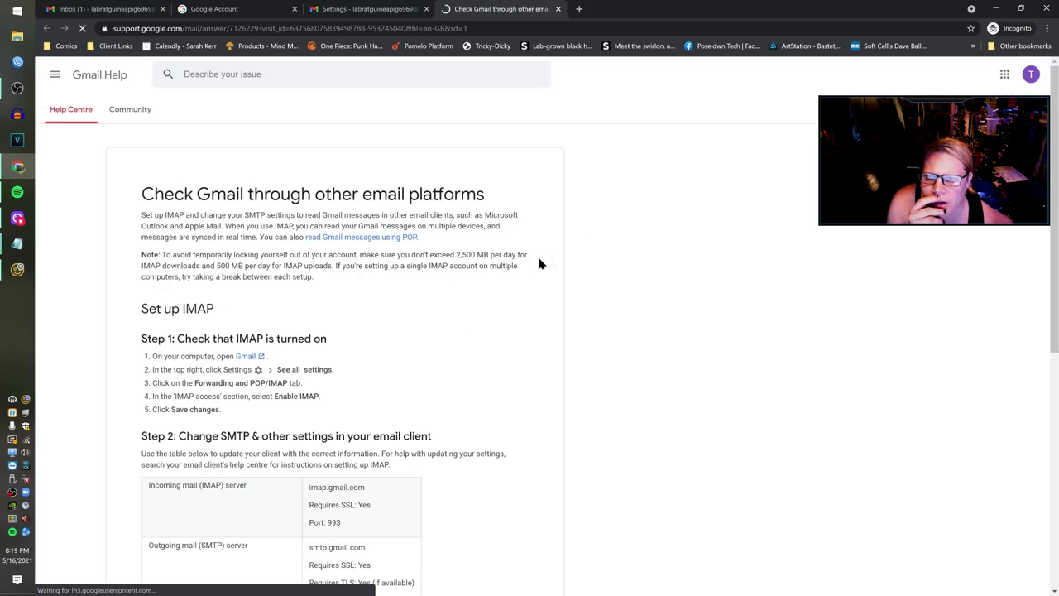
pyautogui.scroll(-2, 523, 295)
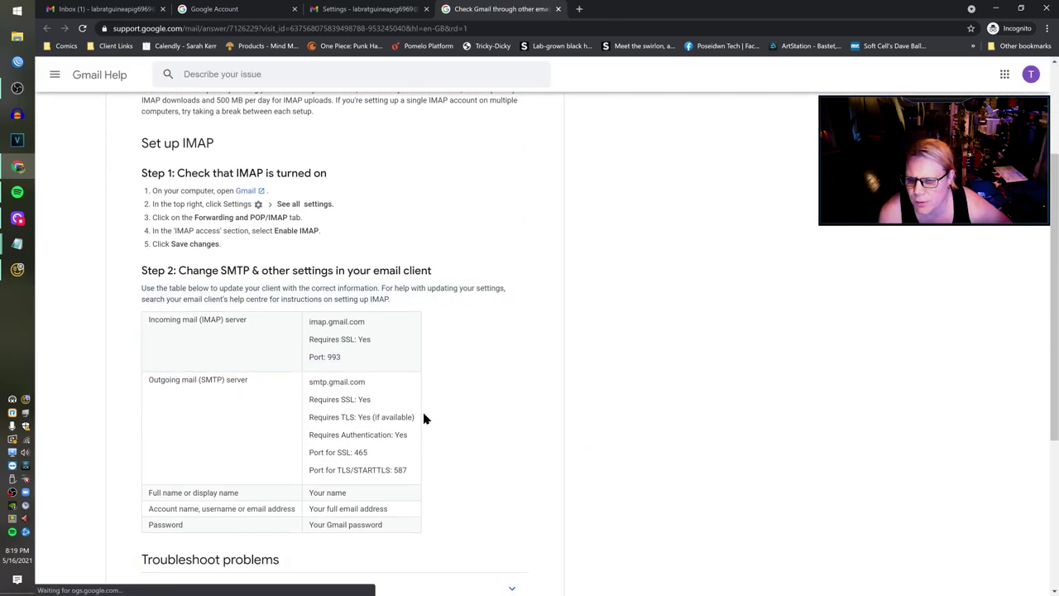
pyautogui.click(18, 62)
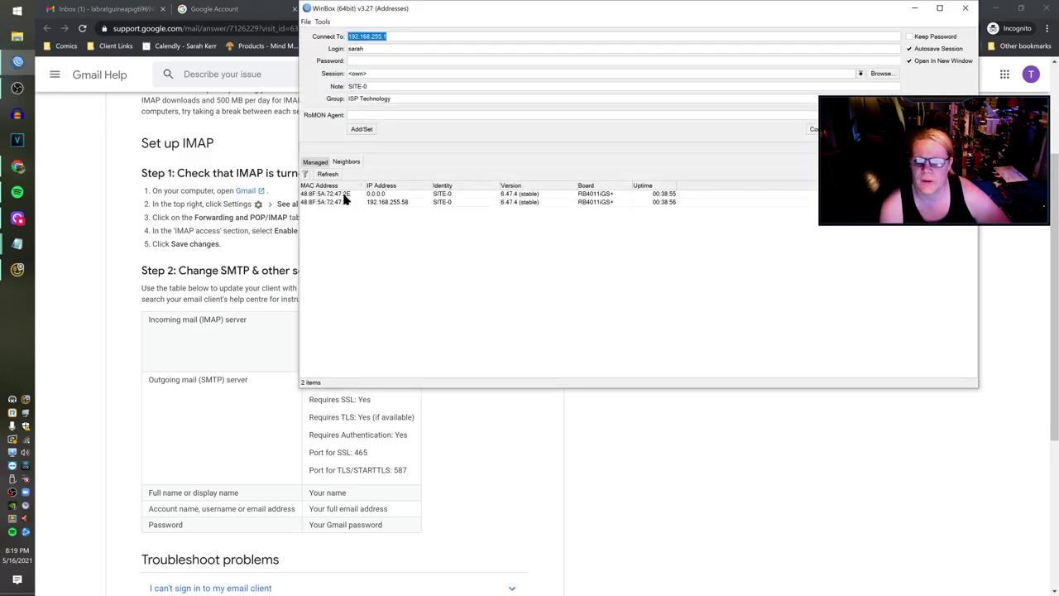
# Step: Connect to router SITE-0 in WinBox as admin
pyautogui.click(344, 195)
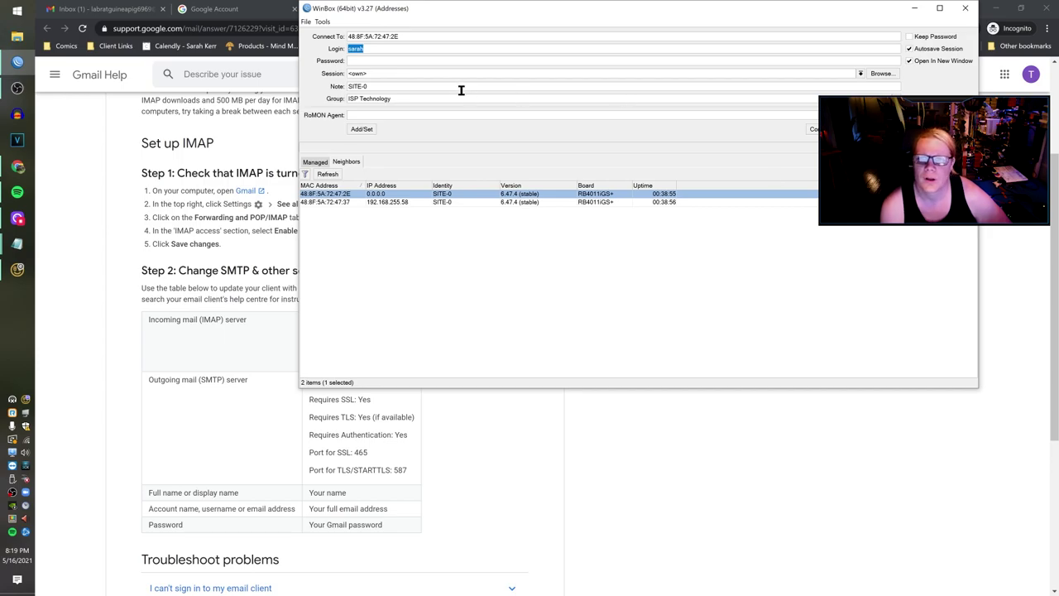
pyautogui.press('Return')
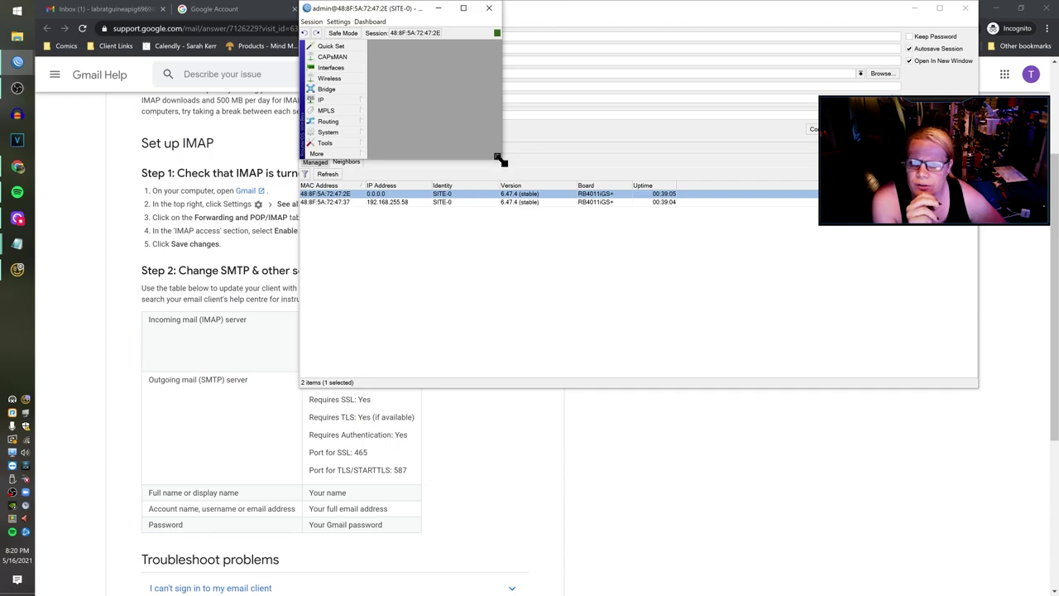
# Step: Place Chrome on the left and the full-height router session on the right
pyautogui.moveTo(501, 160); pyautogui.dragTo(761, 414)
pyautogui.click(963, 4)
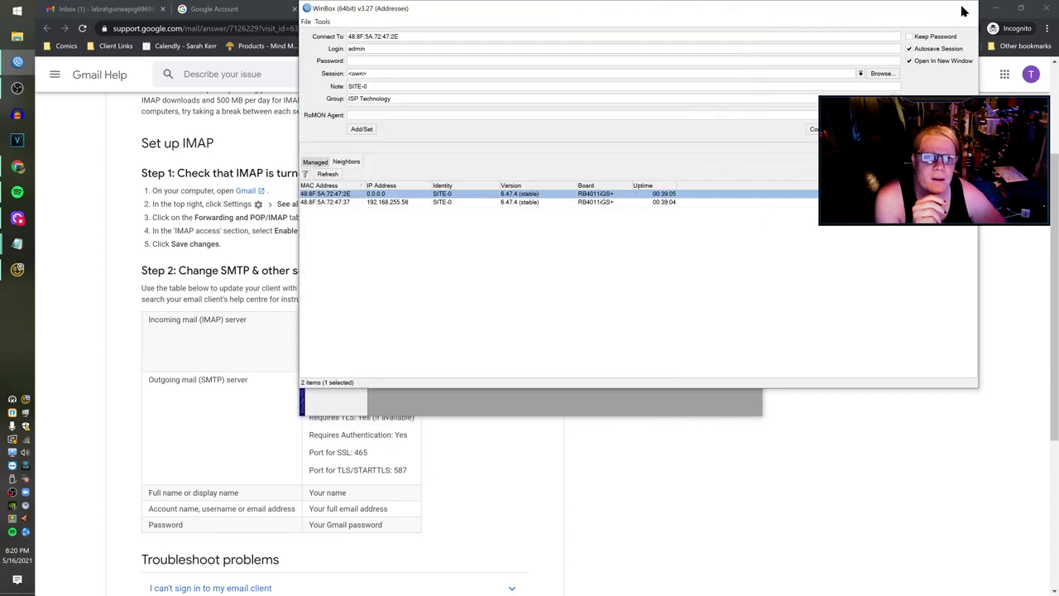
pyautogui.moveTo(587, 10); pyautogui.dragTo(867, 134)
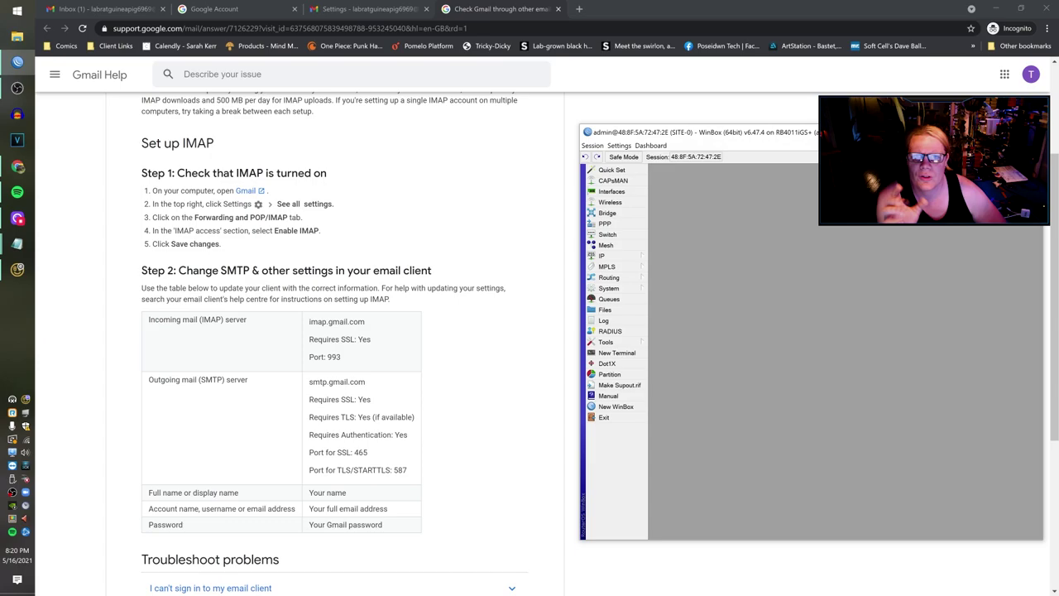
pyautogui.click(323, 432)
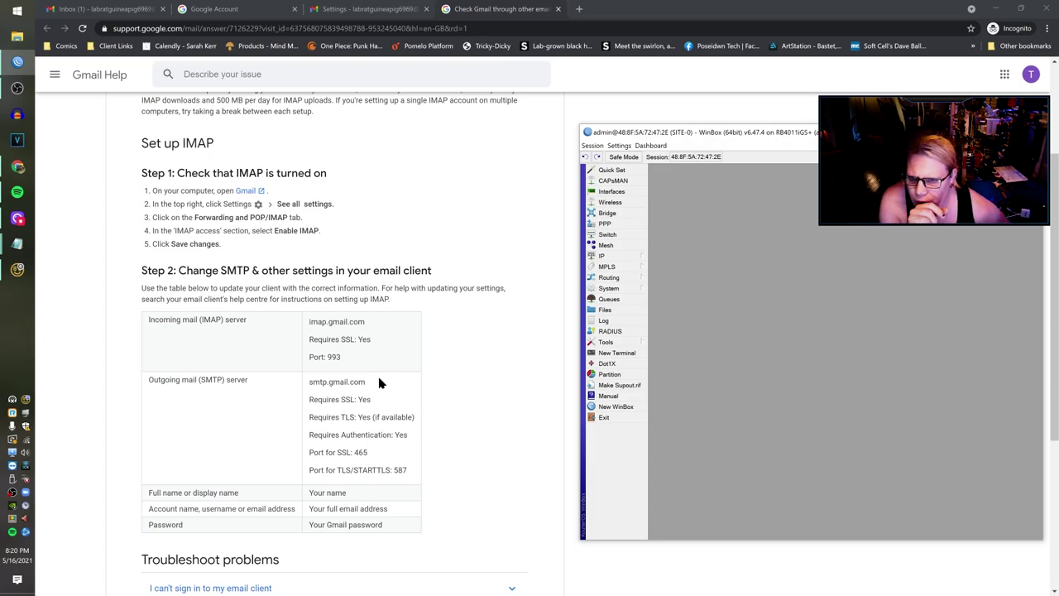
pyautogui.moveTo(374, 386); pyautogui.dragTo(303, 380)
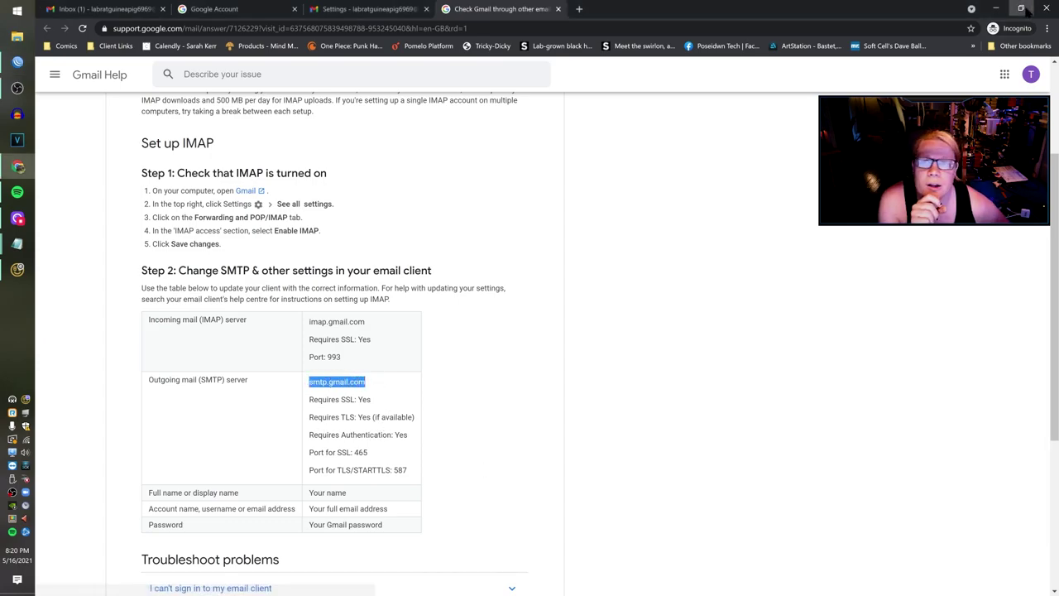
pyautogui.click(1021, 8)
pyautogui.moveTo(645, 22); pyautogui.dragTo(610, 25)
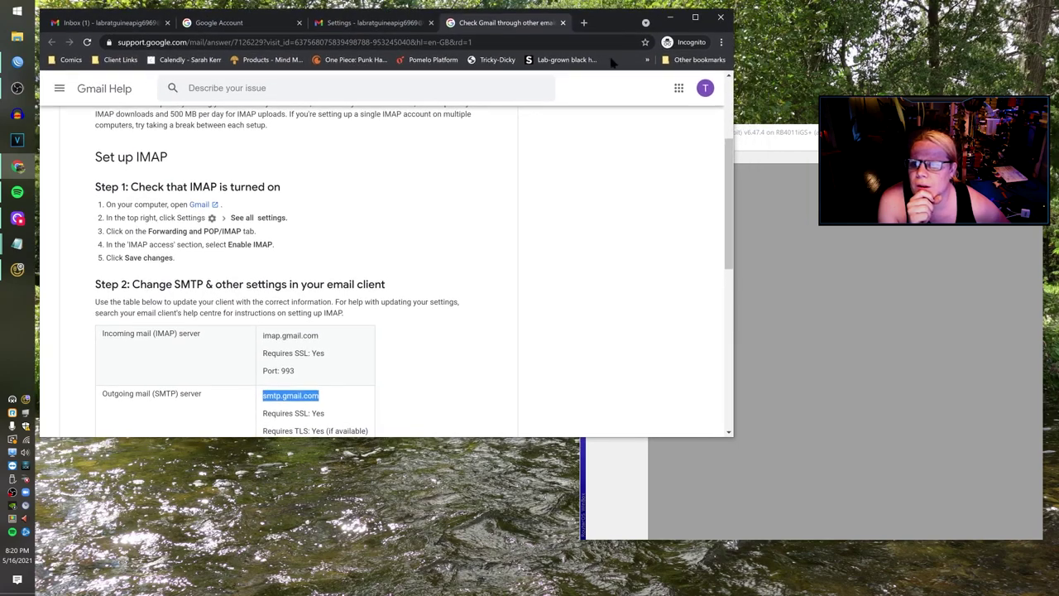
pyautogui.moveTo(732, 436); pyautogui.dragTo(595, 591)
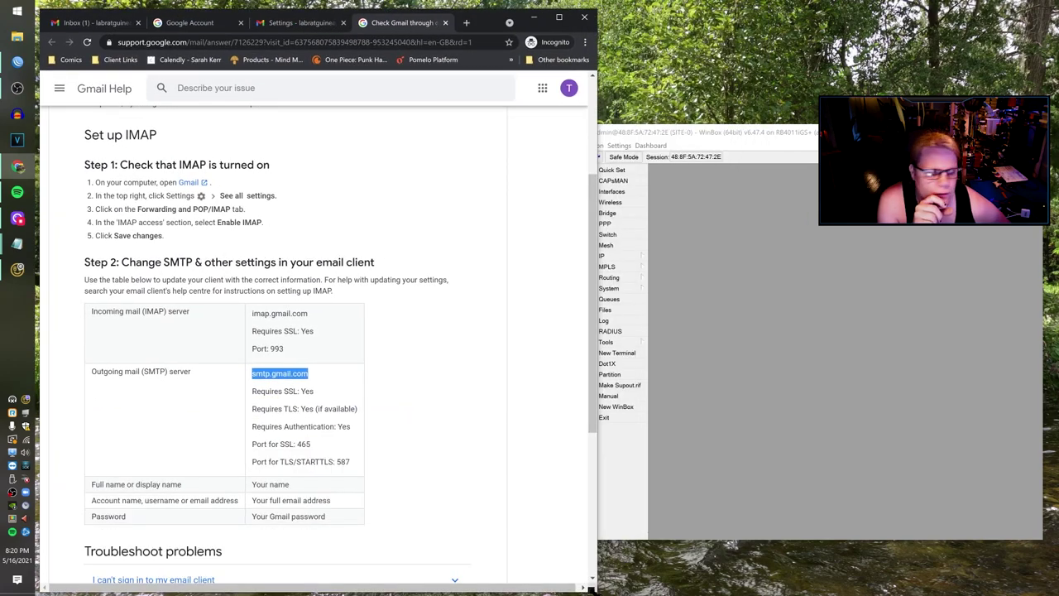
pyautogui.hotkey('alt', 'Tab')
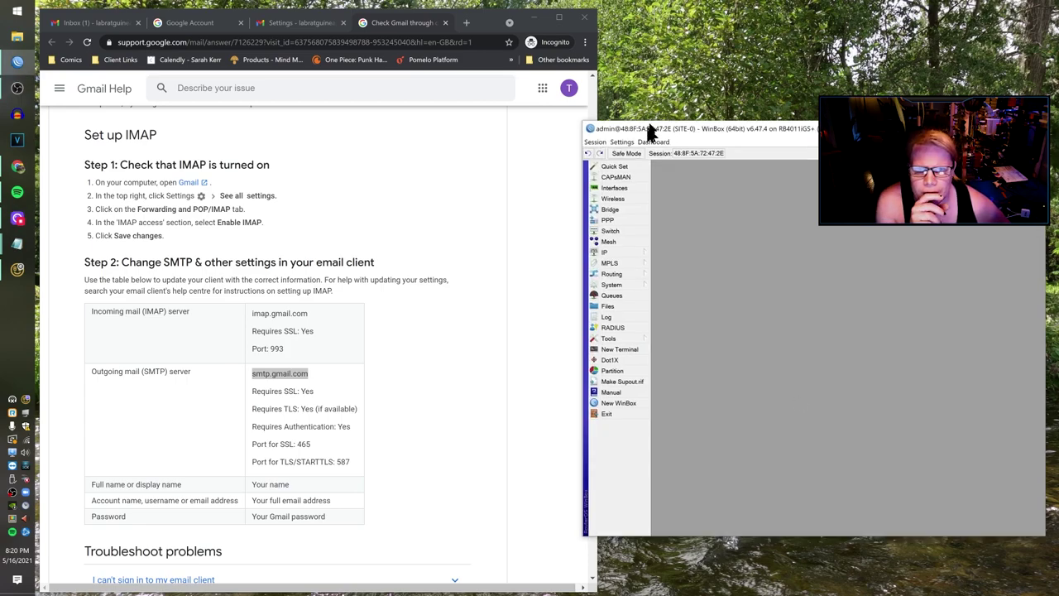
pyautogui.moveTo(654, 132); pyautogui.dragTo(656, 9)
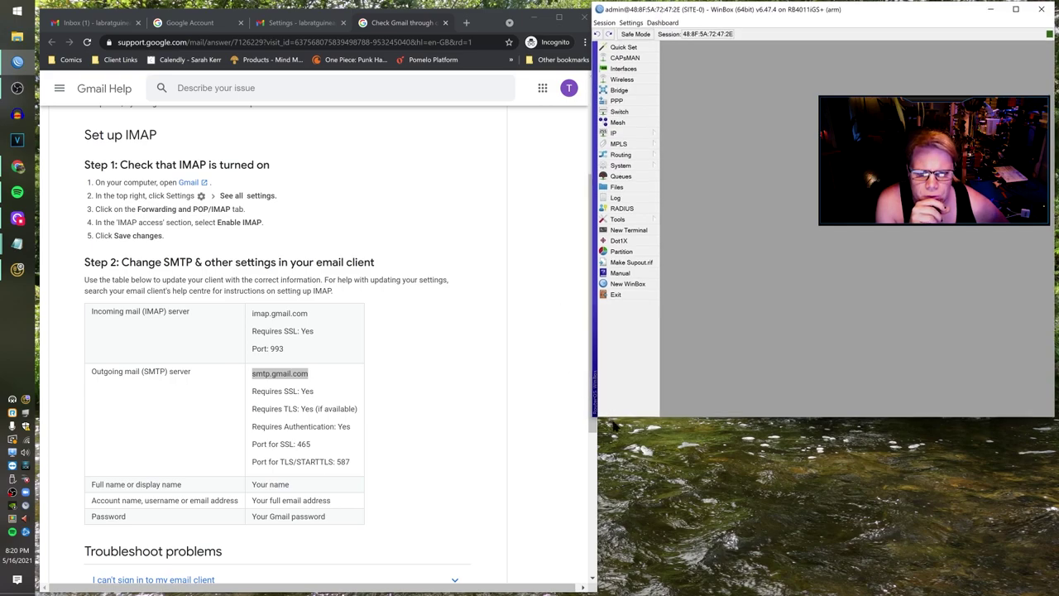
pyautogui.moveTo(613, 418); pyautogui.dragTo(617, 589)
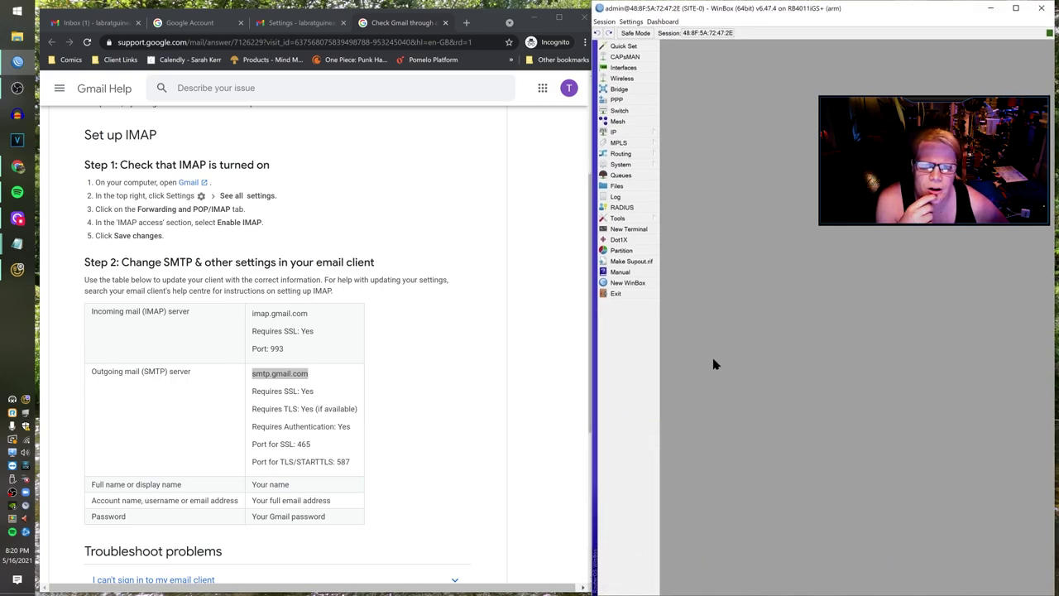
# Step: In Tools > Email, set server SMTP.gmail.com and Start TLS yes
pyautogui.click(633, 218)
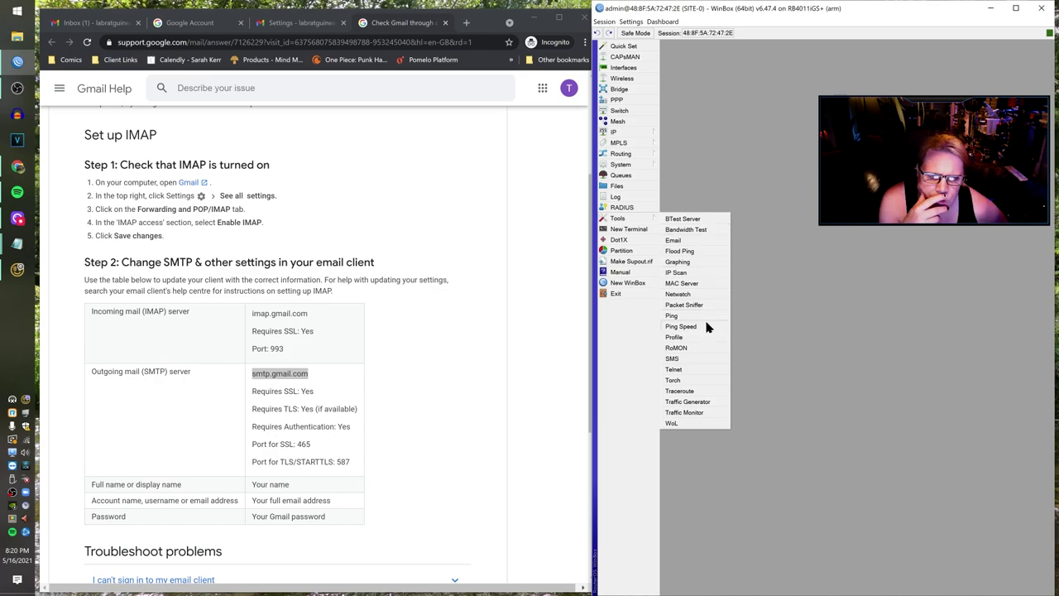
pyautogui.click(692, 241)
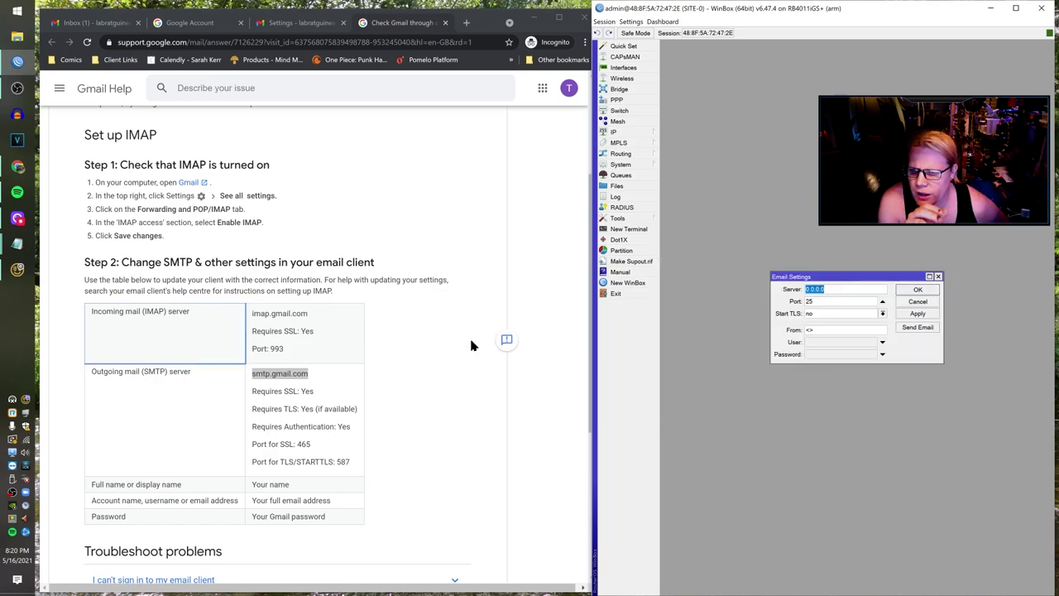
pyautogui.rightClick(820, 288)
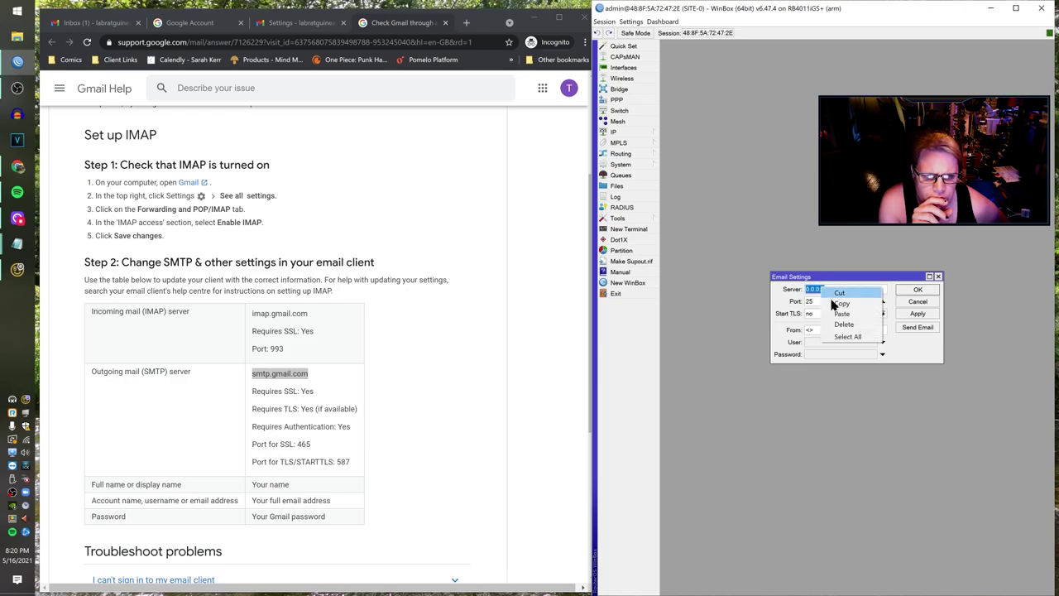
pyautogui.click(836, 303)
pyautogui.write('SMTP.gmail.com')
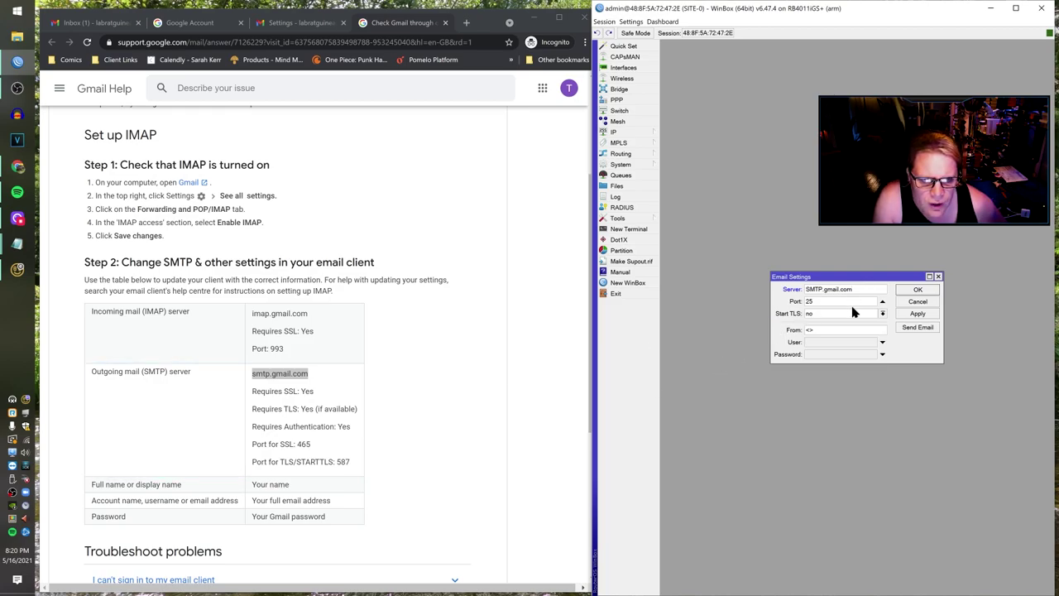
pyautogui.click(855, 312)
pyautogui.click(834, 329)
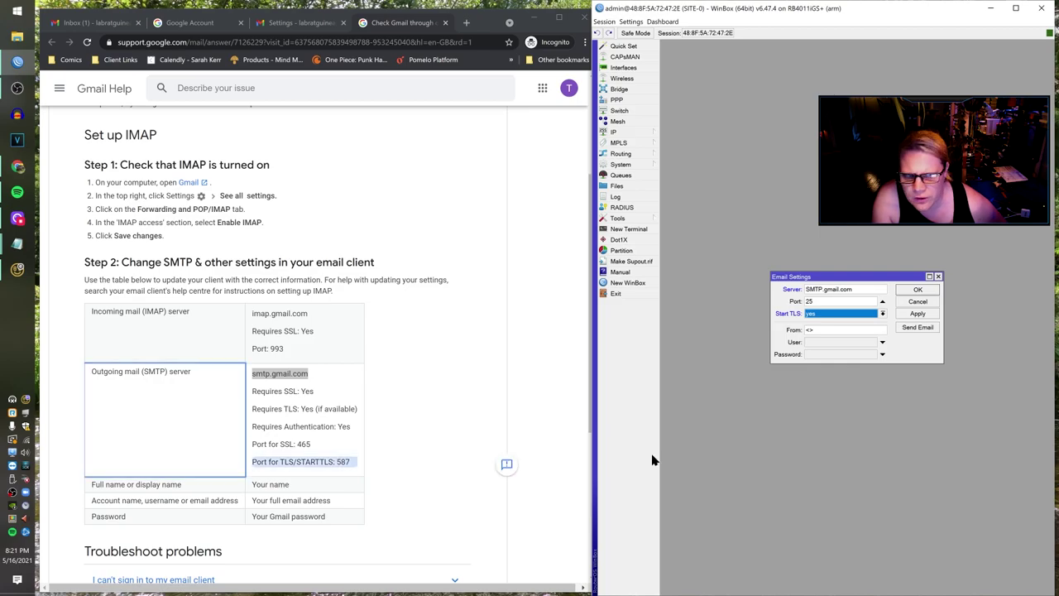
# Step: Set port 587, sender 'router', the Gmail user and password, and apply
pyautogui.doubleClick(856, 301)
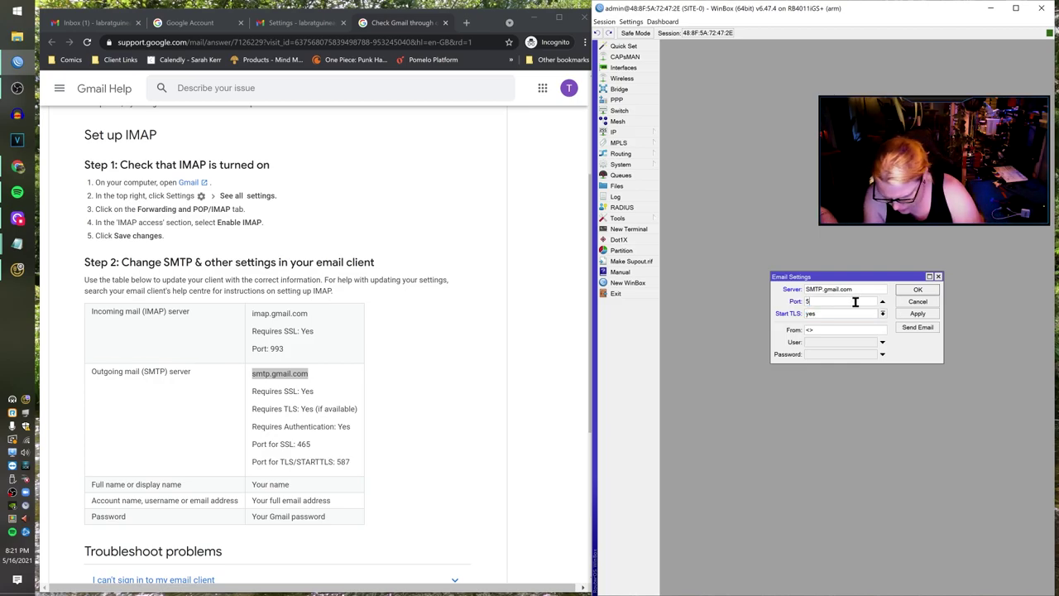
pyautogui.write('587')
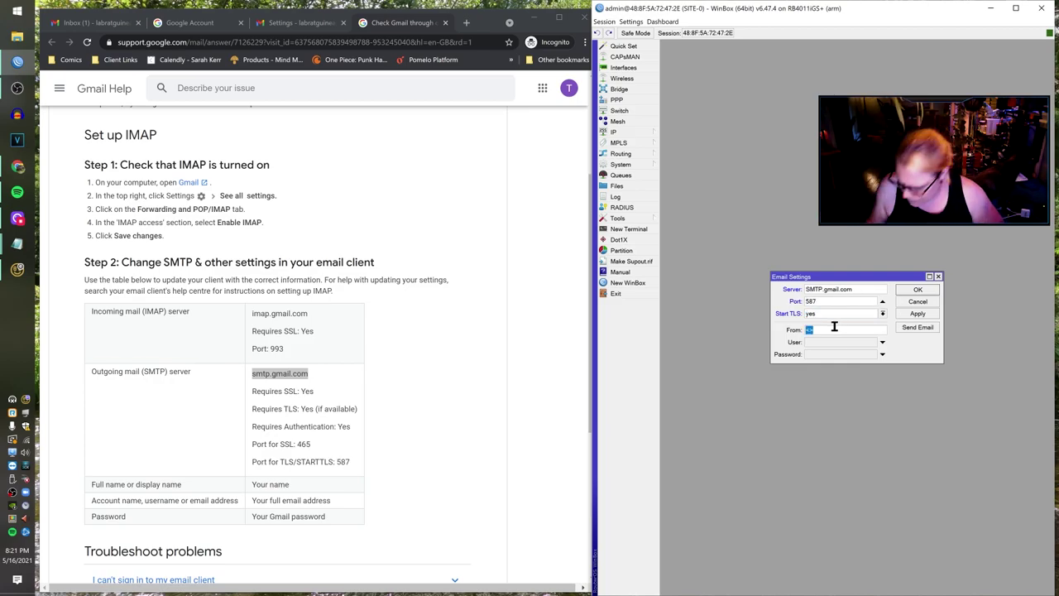
pyautogui.write('router@')
pyautogui.press('BackSpace')
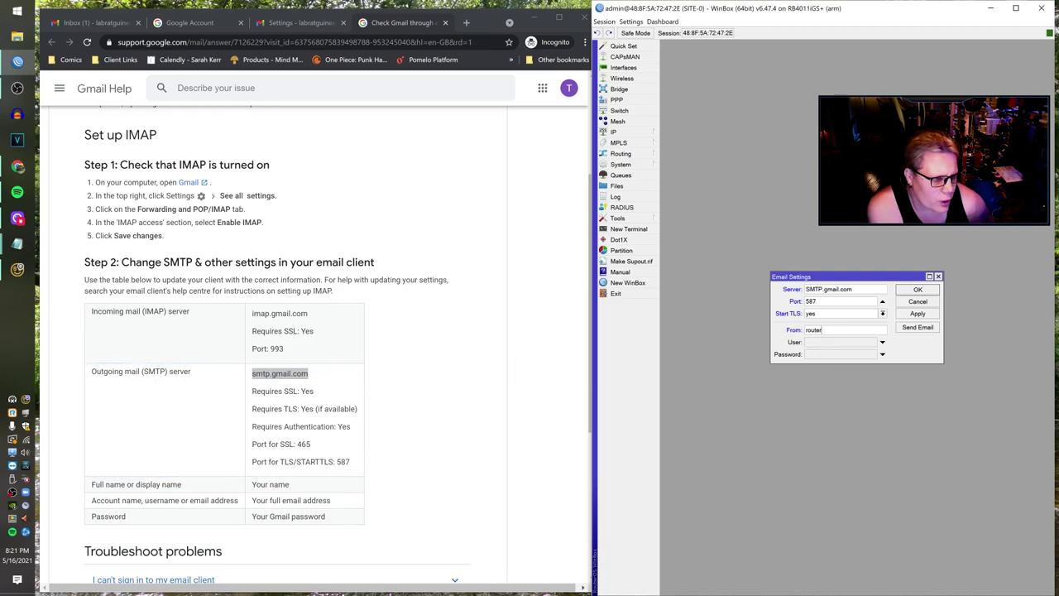
pyautogui.hotkey('alt', 'Tab')
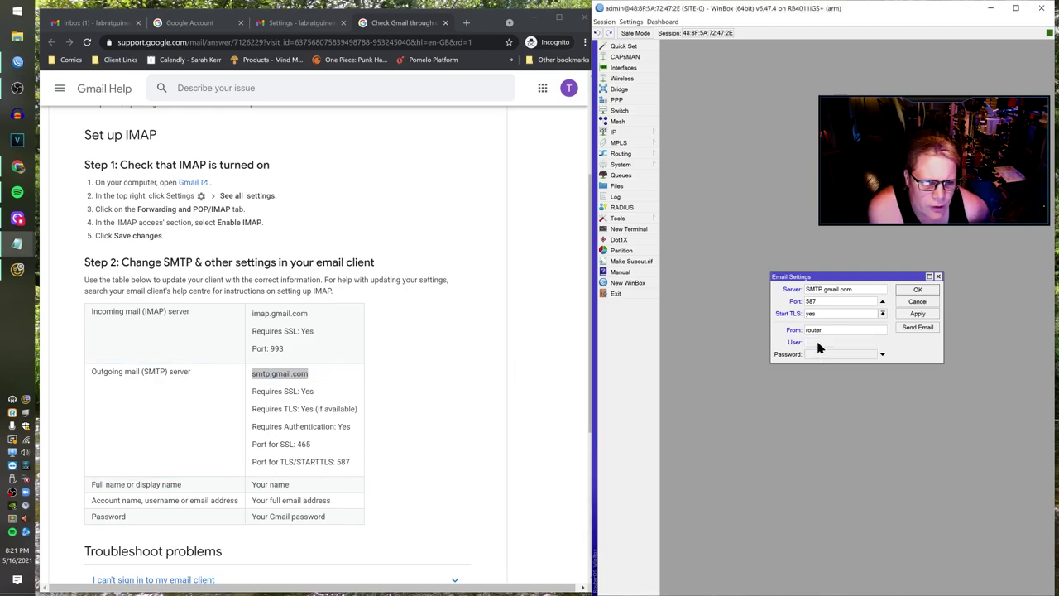
pyautogui.rightClick(819, 348)
pyautogui.click(837, 372)
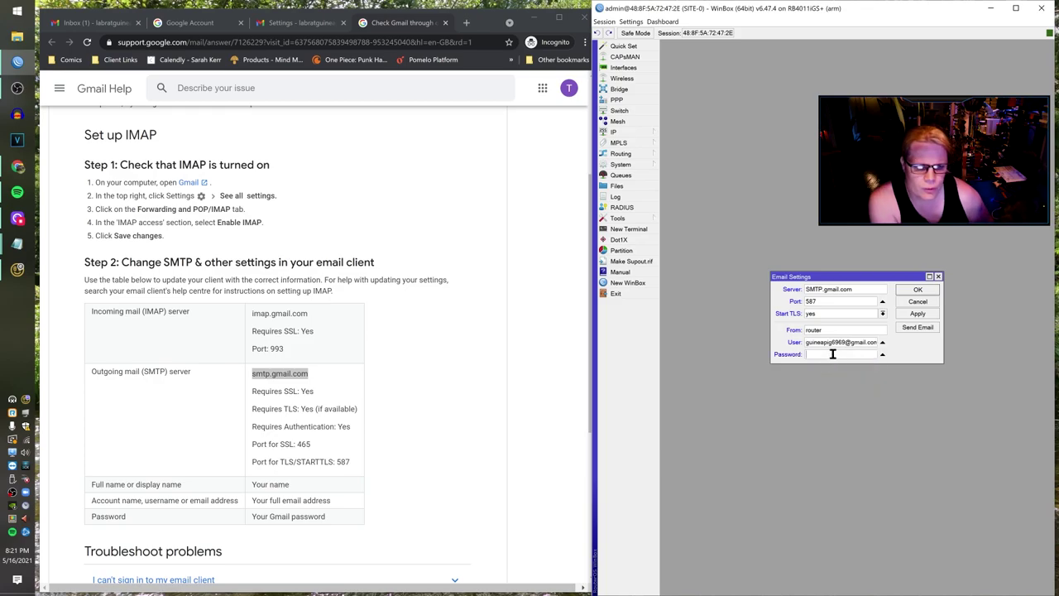
pyautogui.write('********')
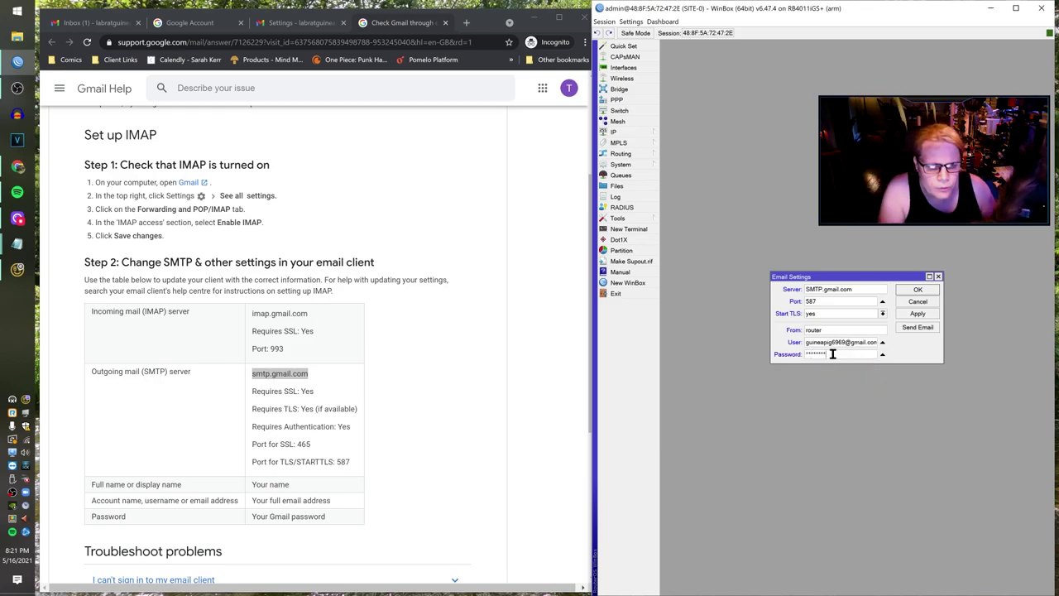
pyautogui.click(917, 312)
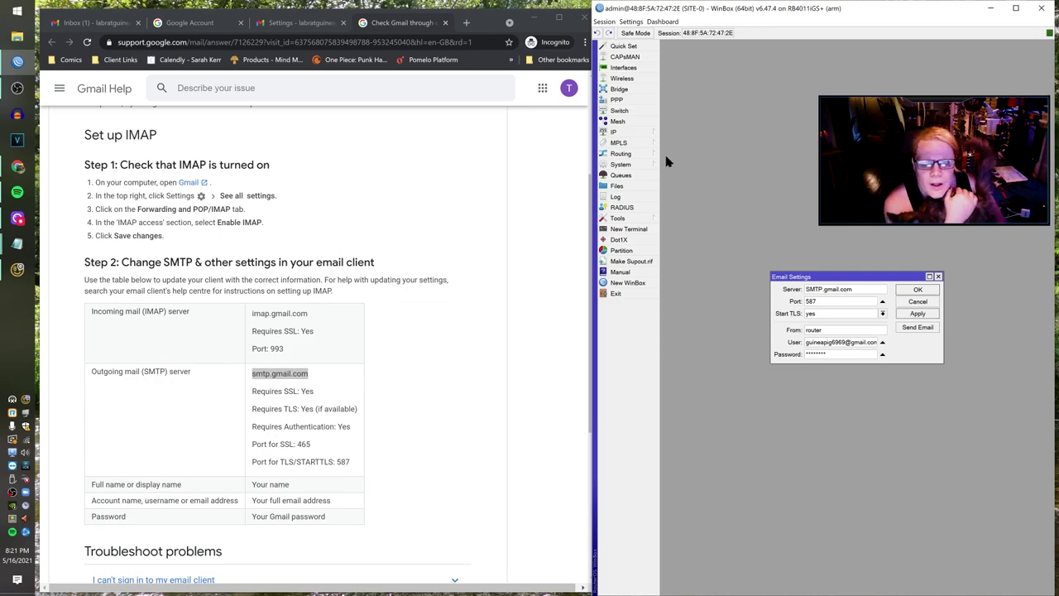
# Step: Check the router's DNS servers under IP > DNS
pyautogui.click(640, 135)
pyautogui.click(683, 207)
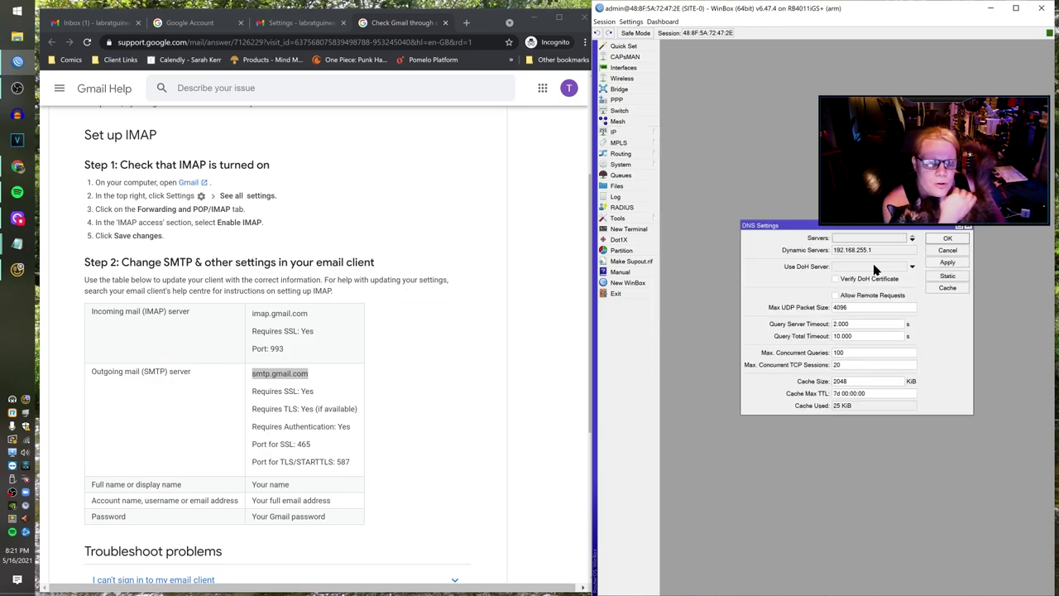
pyautogui.click(953, 239)
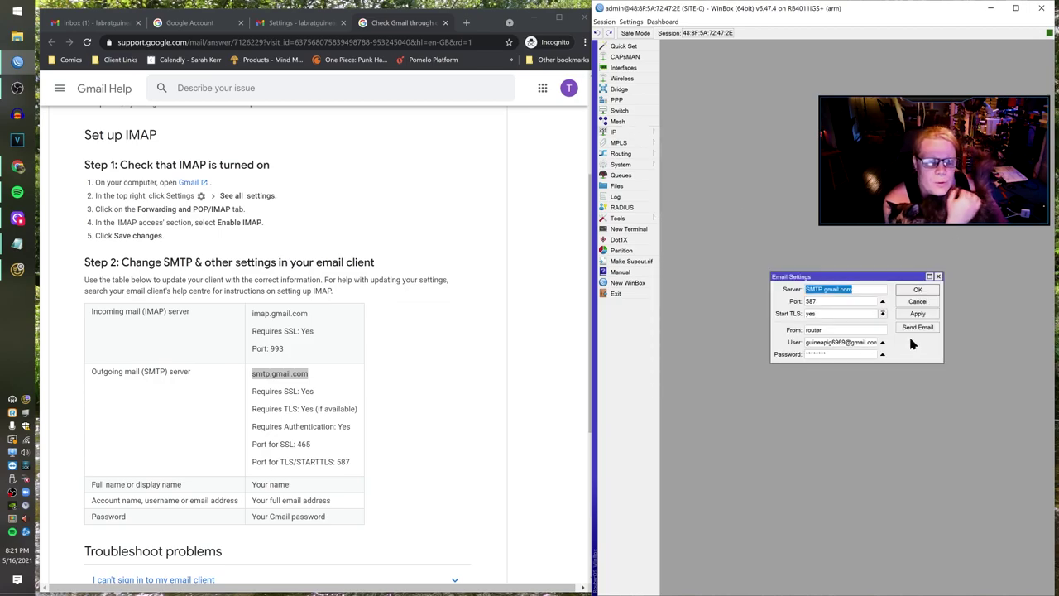
# Step: In the Send Email form, enter the Gmail user and app password
pyautogui.click(917, 327)
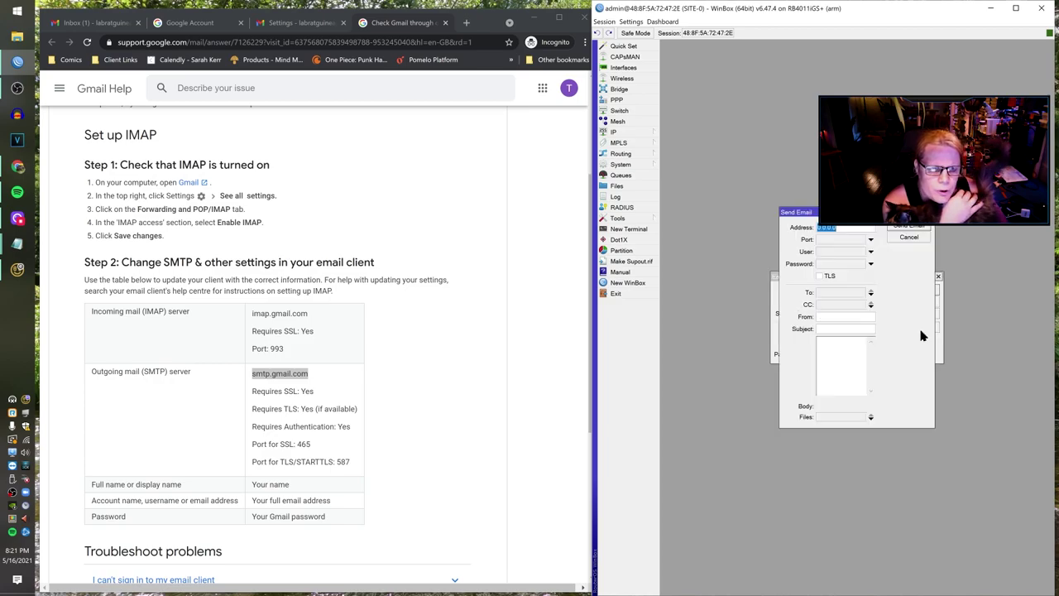
pyautogui.rightClick(843, 230)
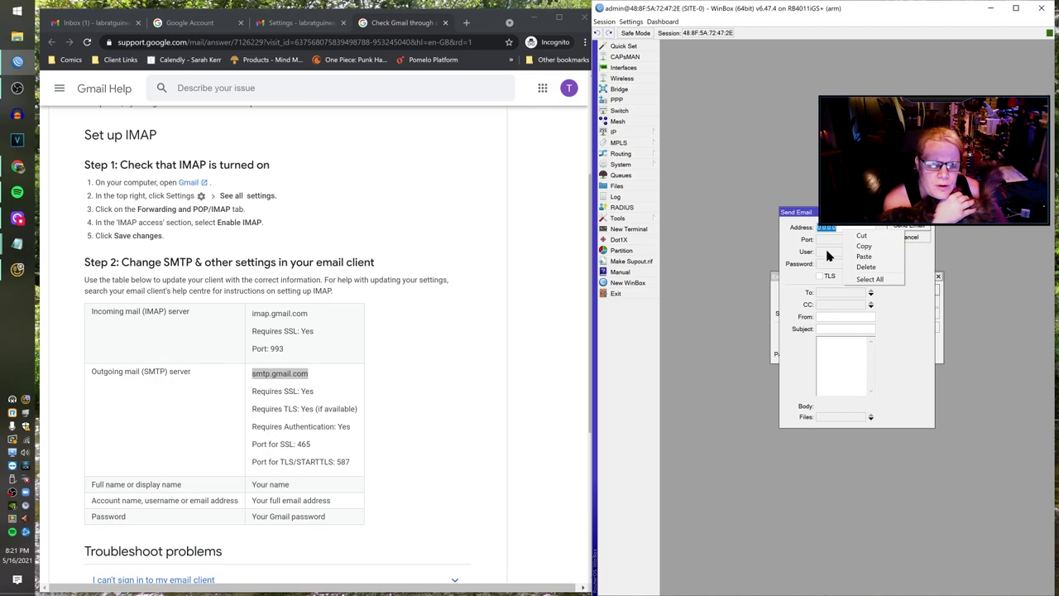
pyautogui.click(862, 235)
pyautogui.rightClick(827, 251)
pyautogui.click(852, 278)
pyautogui.moveTo(843, 252); pyautogui.dragTo(801, 245)
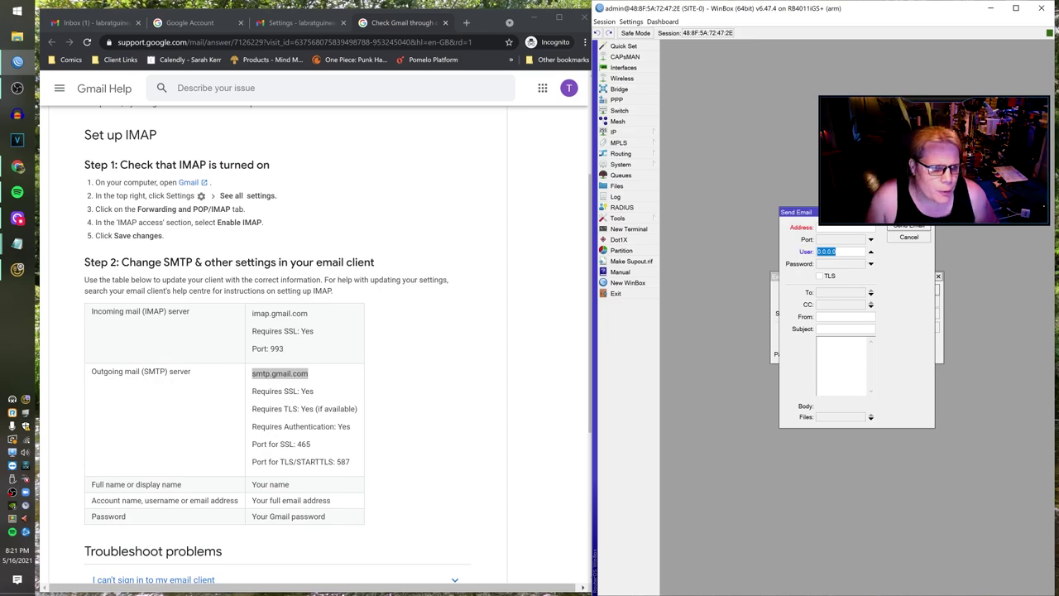
pyautogui.hotkey('alt', 'Tab')
pyautogui.hotkey('alt', 'Tab')
pyautogui.hotkey('ctrl', 'v')
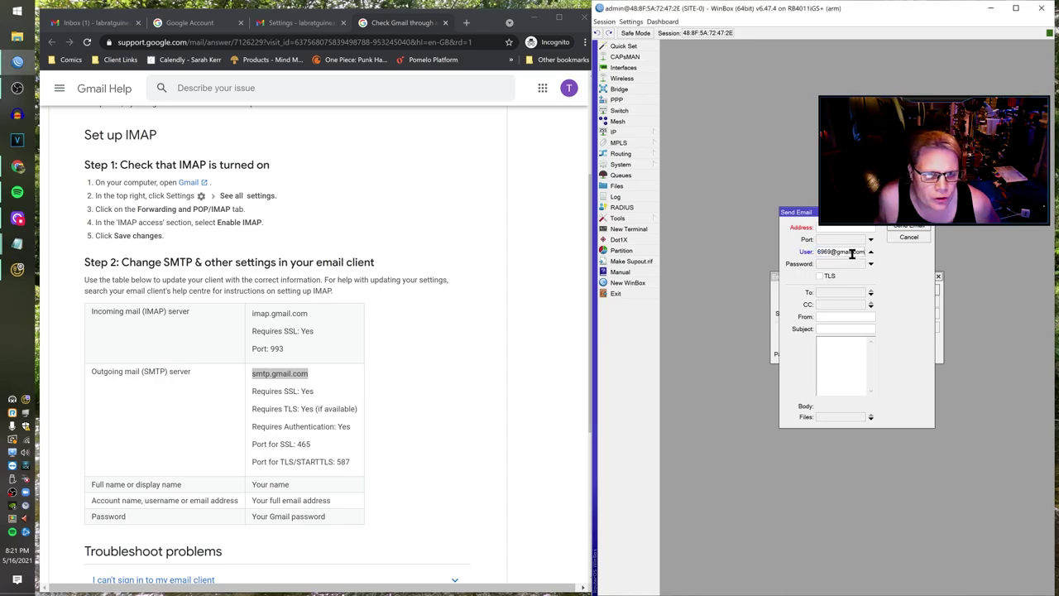
pyautogui.moveTo(837, 250); pyautogui.dragTo(808, 252)
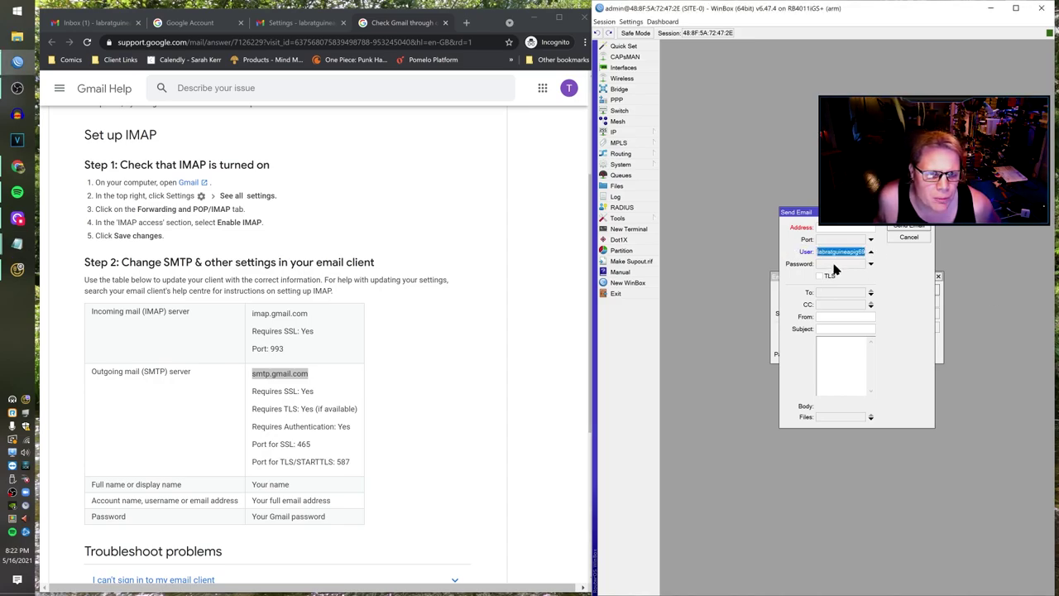
pyautogui.click(834, 264)
pyautogui.hotkey('ctrl', 'v')
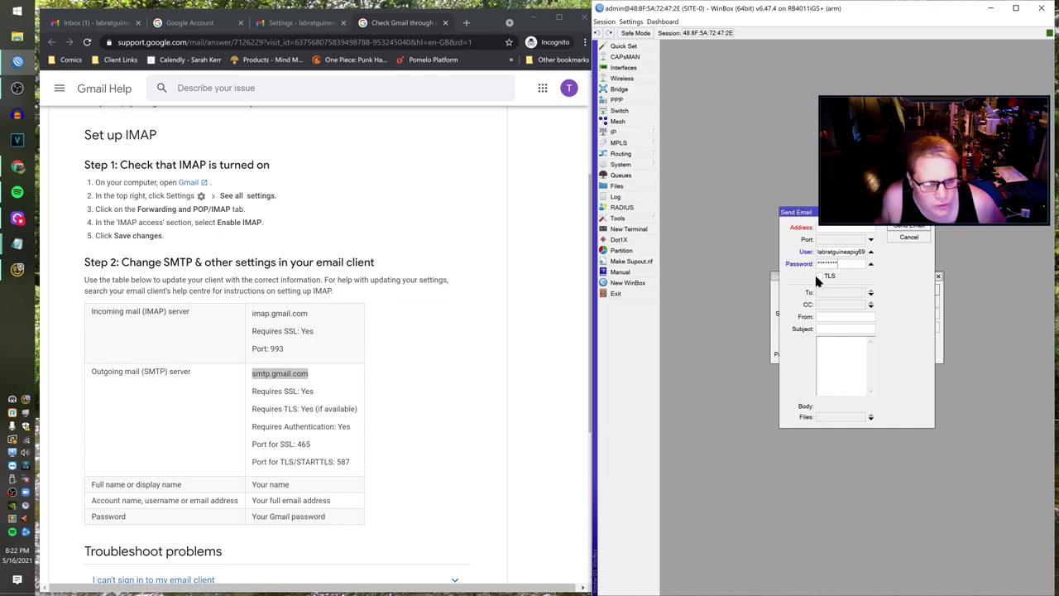
# Step: Set server smtp.gmail.com, the recipient address, and sender Router-site0
pyautogui.click(847, 228)
pyautogui.write('smtp.')
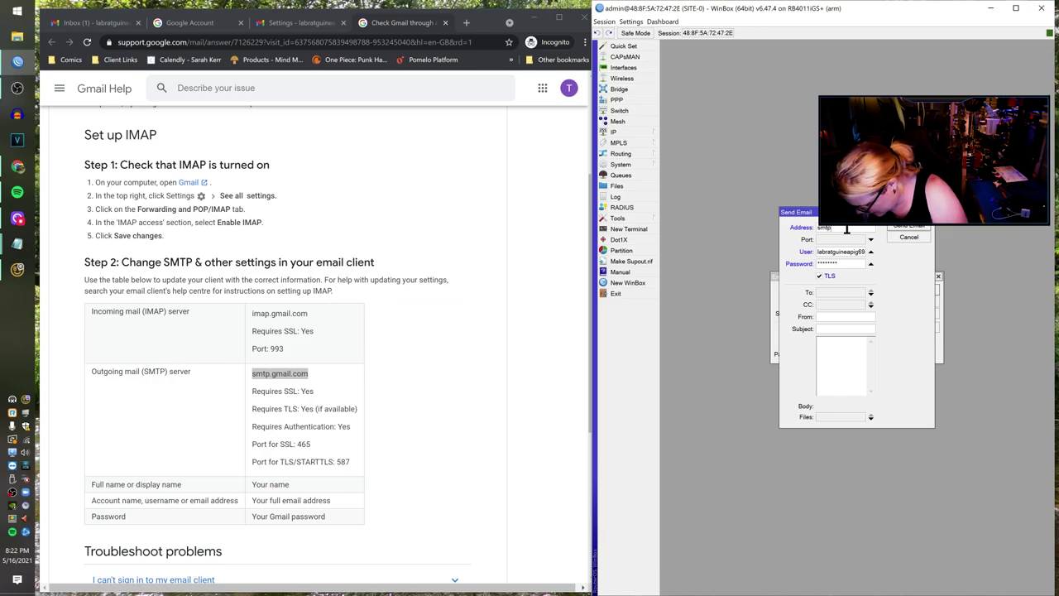
pyautogui.write('gmail.com')
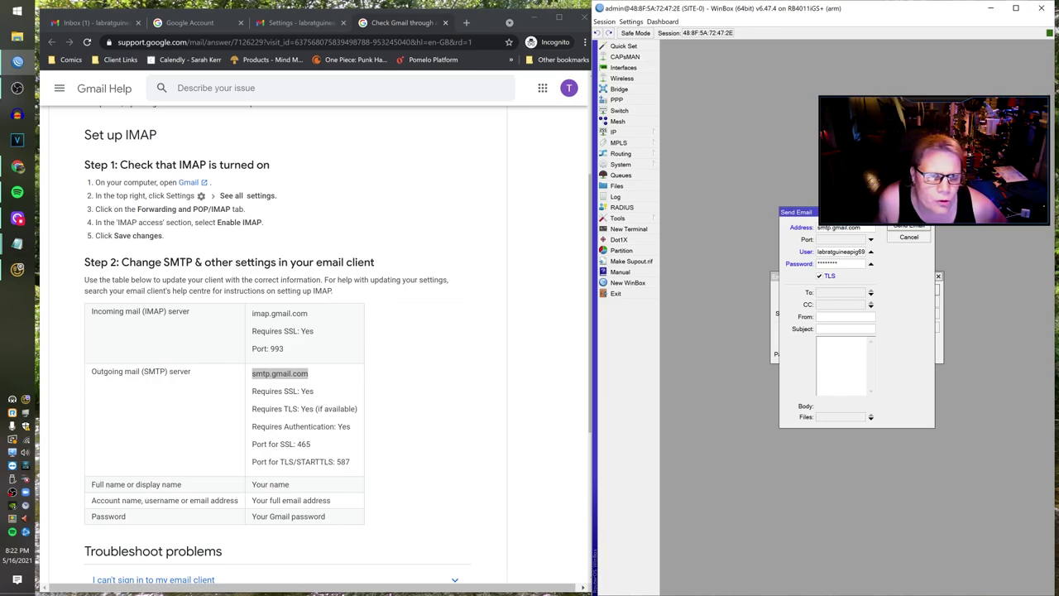
pyautogui.moveTo(845, 211); pyautogui.dragTo(742, 51)
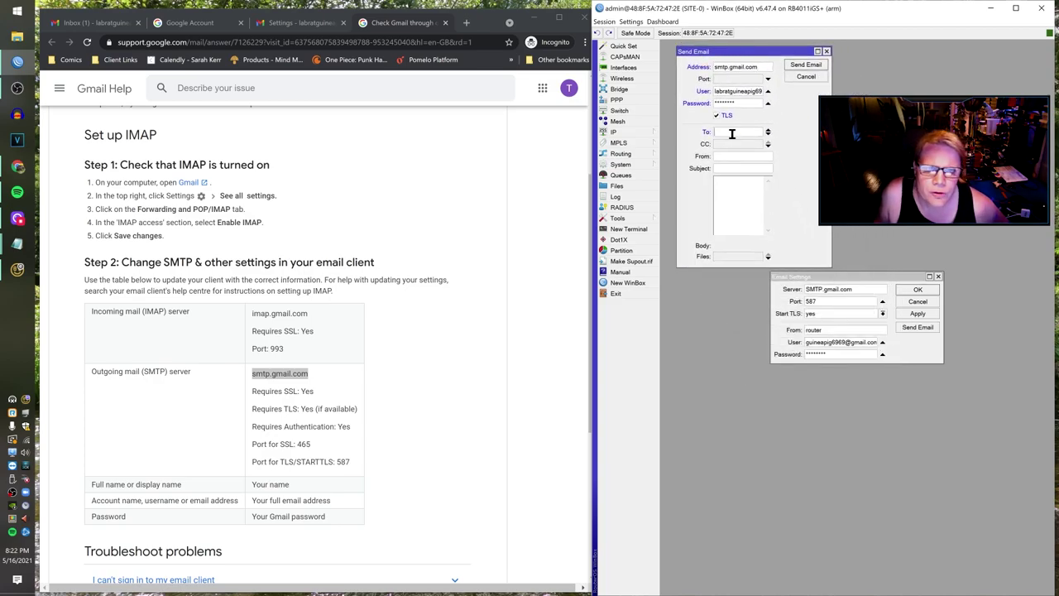
pyautogui.click(731, 133)
pyautogui.hotkey('ctrl', 'v')
pyautogui.click(733, 155)
pyautogui.write('Router-site0')
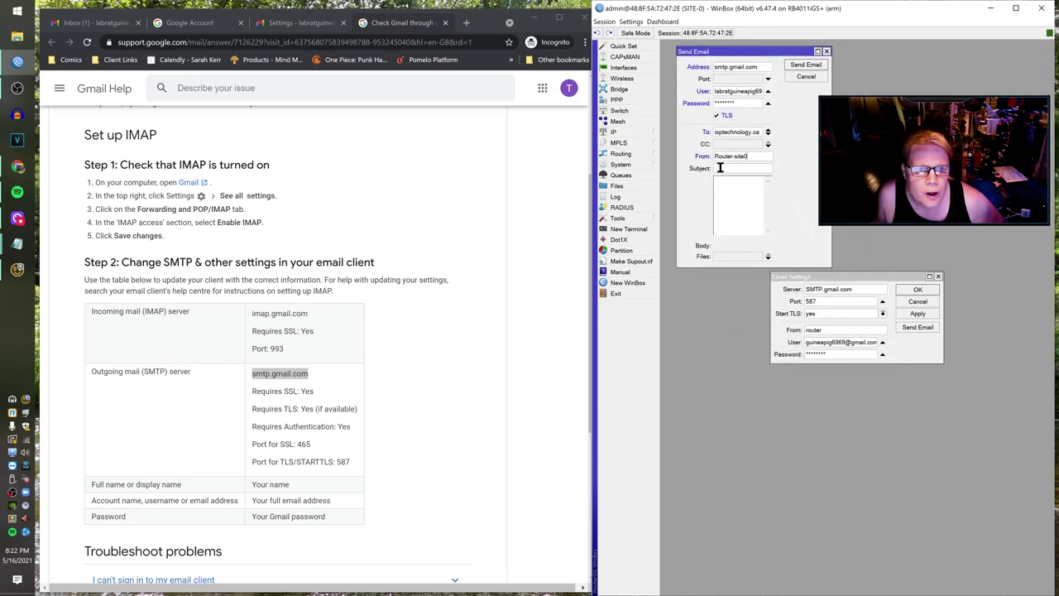
# Step: Add subject 'Testing', a test body, port 587, and send the email
pyautogui.click(749, 168)
pyautogui.write('Testing')
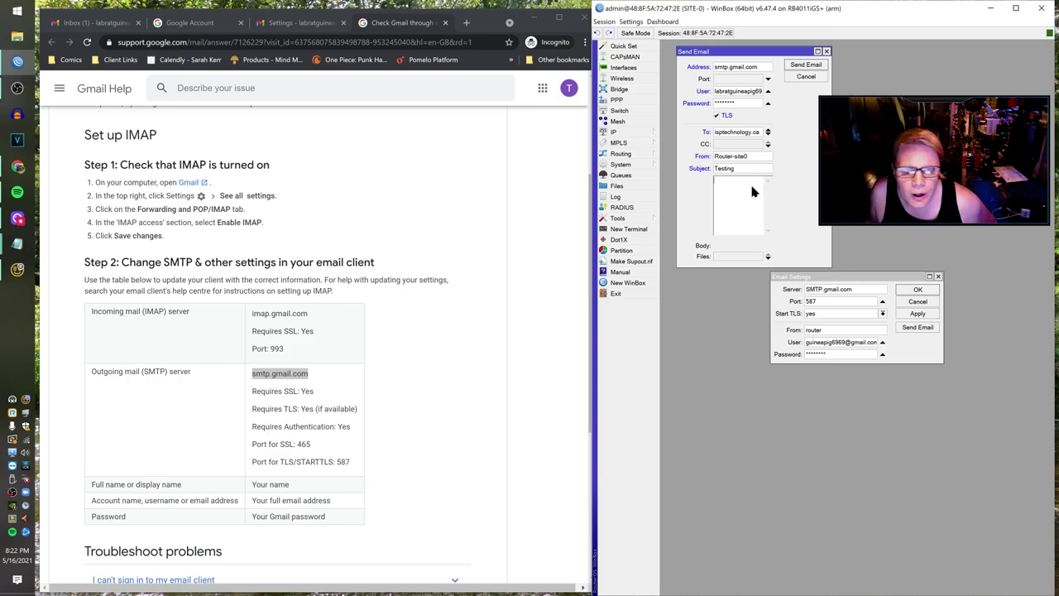
pyautogui.press('Tab')
pyautogui.write('R BE TE')
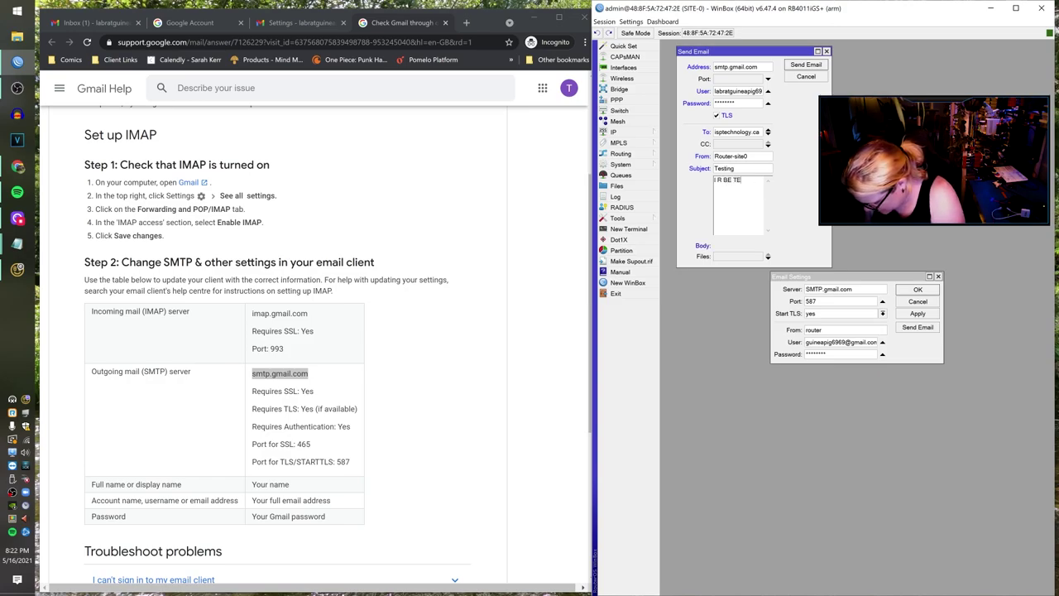
pyautogui.write('STING TEH MAI')
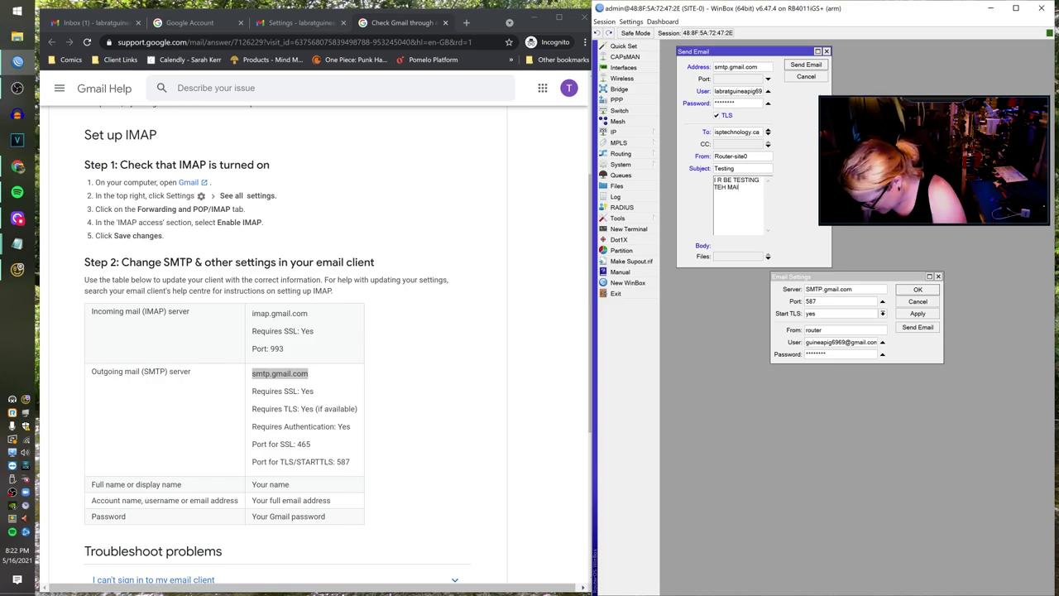
pyautogui.write('L CLIENT')
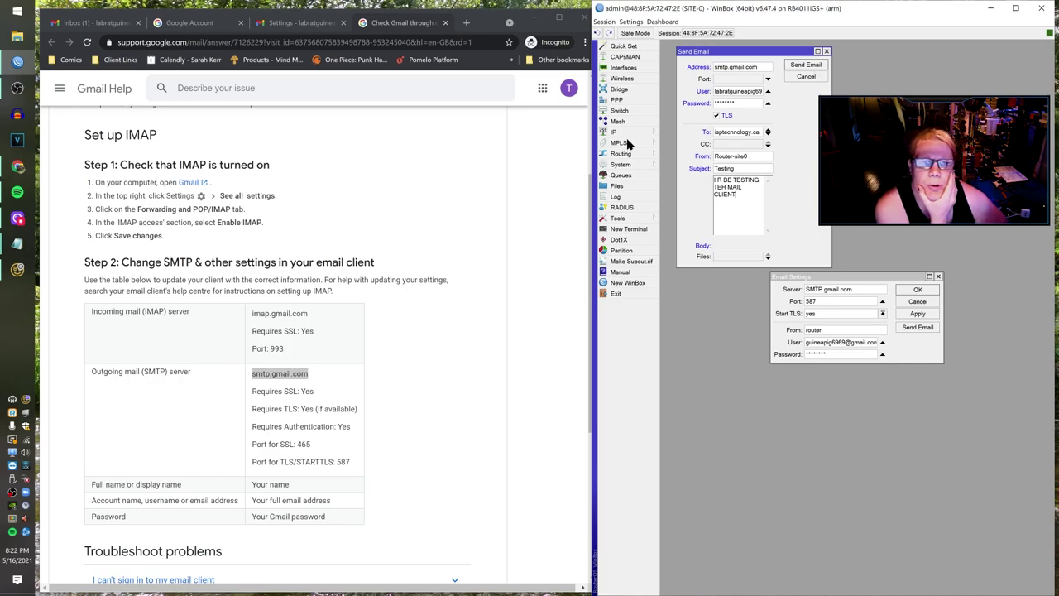
pyautogui.click(755, 79)
pyautogui.write('587')
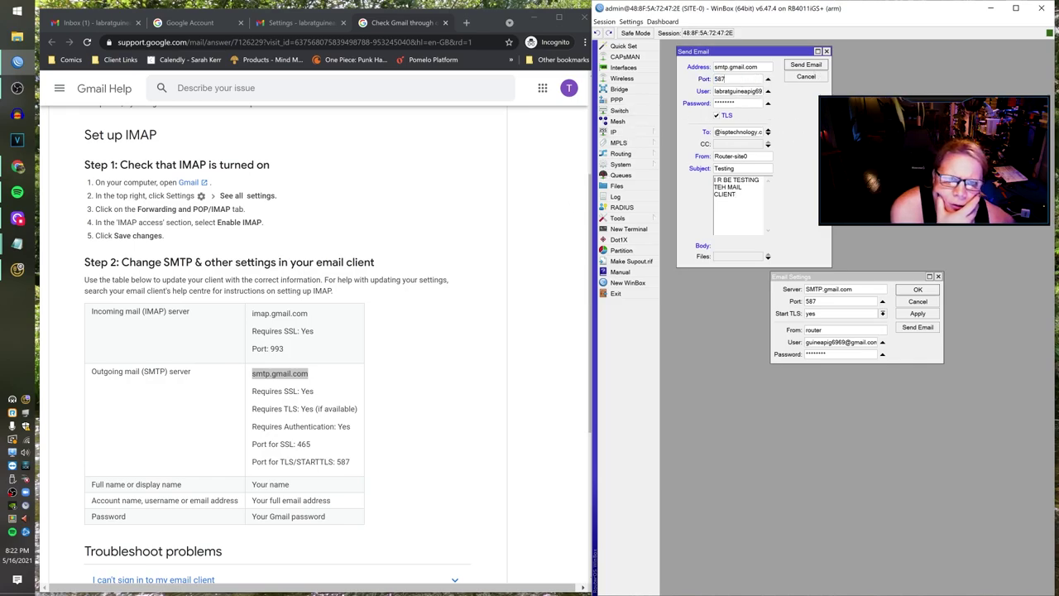
pyautogui.click(807, 77)
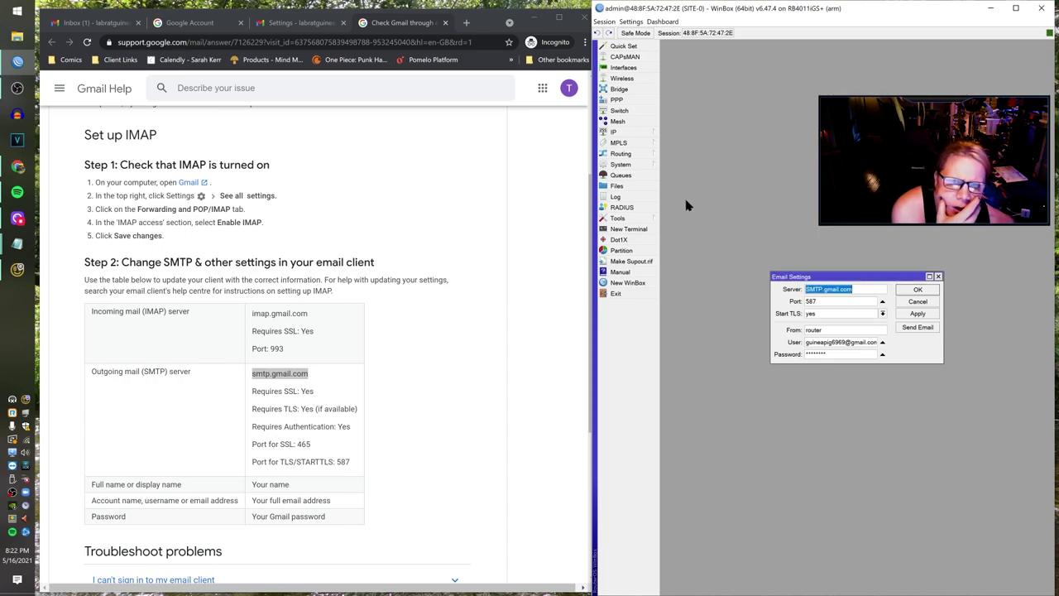
# Step: Check the router log to confirm the Testing email was sent
pyautogui.click(616, 196)
pyautogui.moveTo(904, 408); pyautogui.dragTo(903, 478)
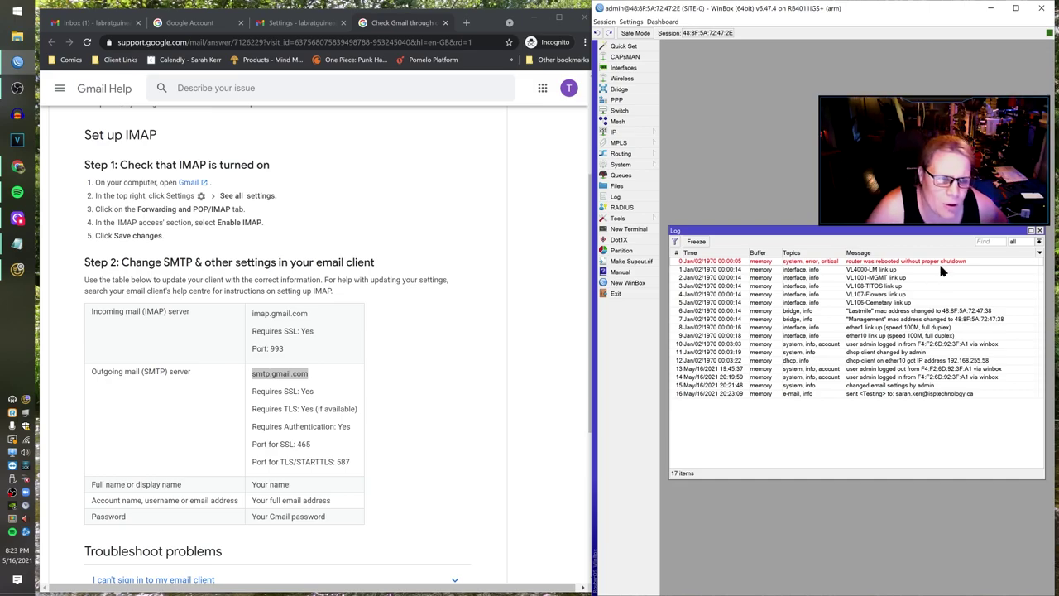
pyautogui.click(1040, 230)
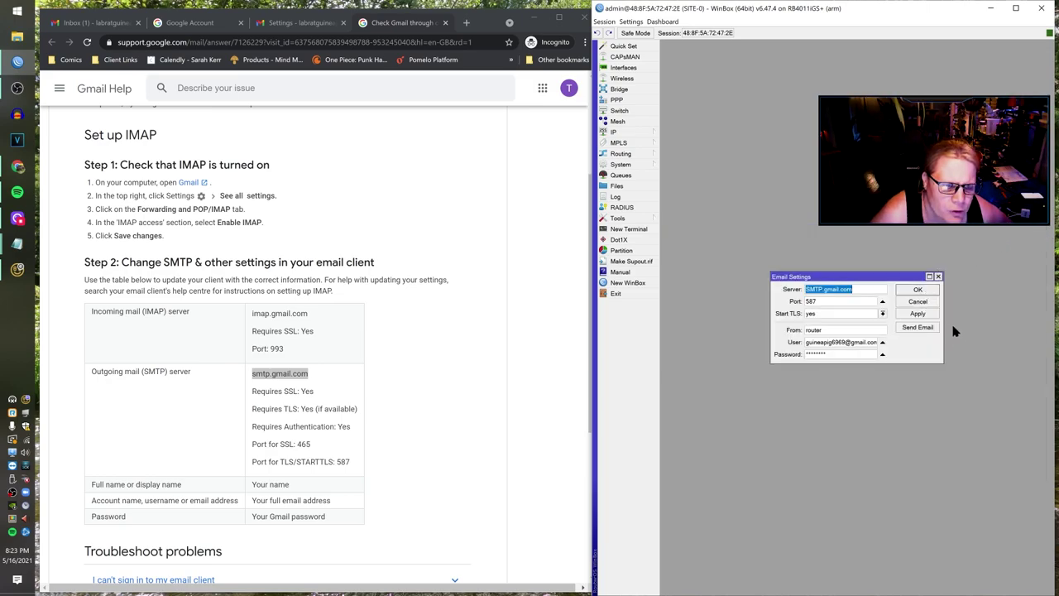
# Step: Apply and close the unchanged Gmail email settings
pyautogui.click(917, 314)
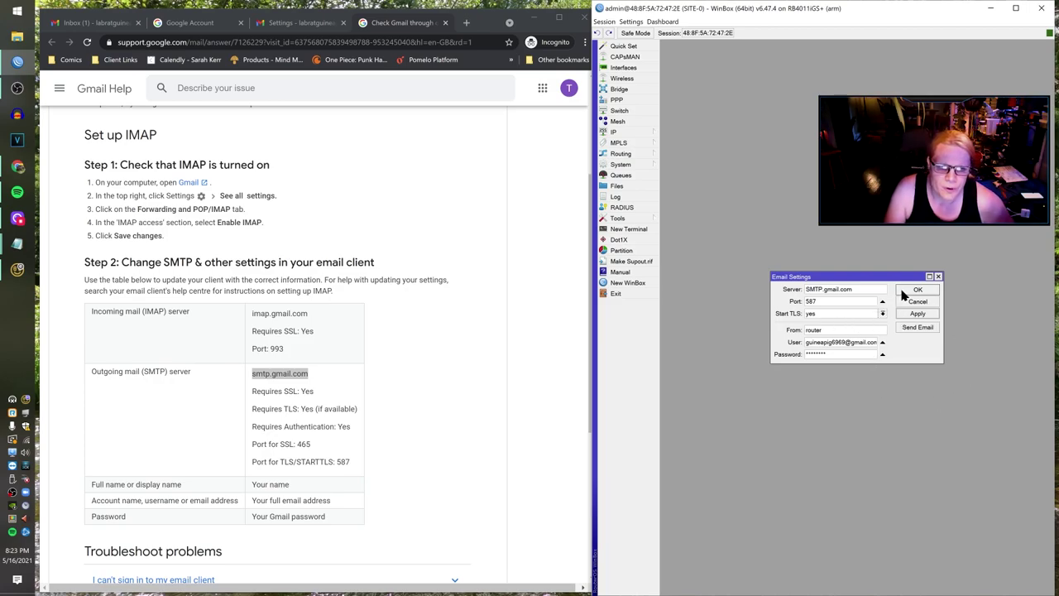
pyautogui.click(915, 291)
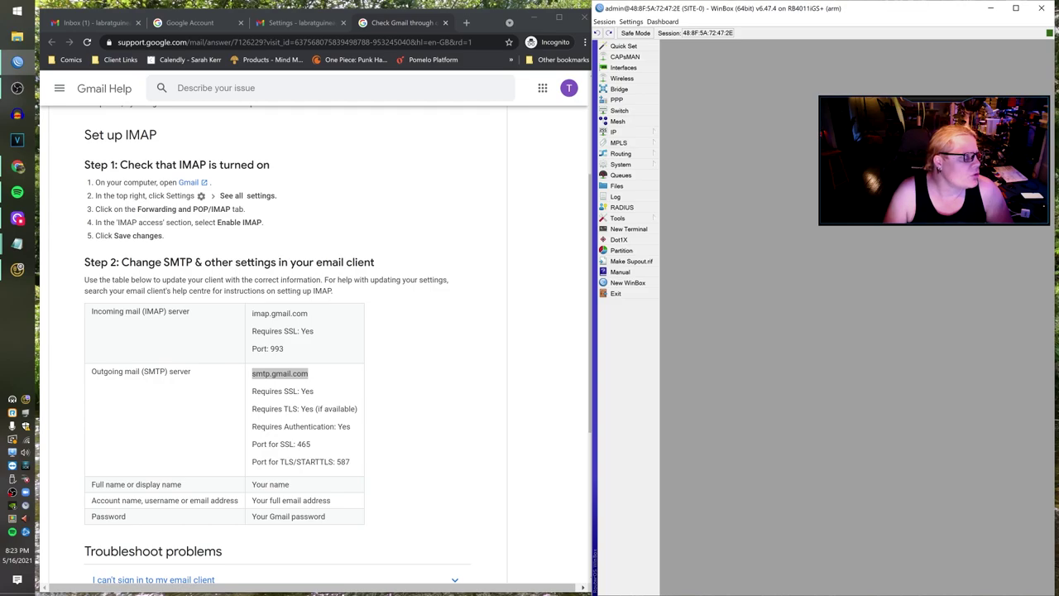
pyautogui.hotkey('alt', 'Tab')
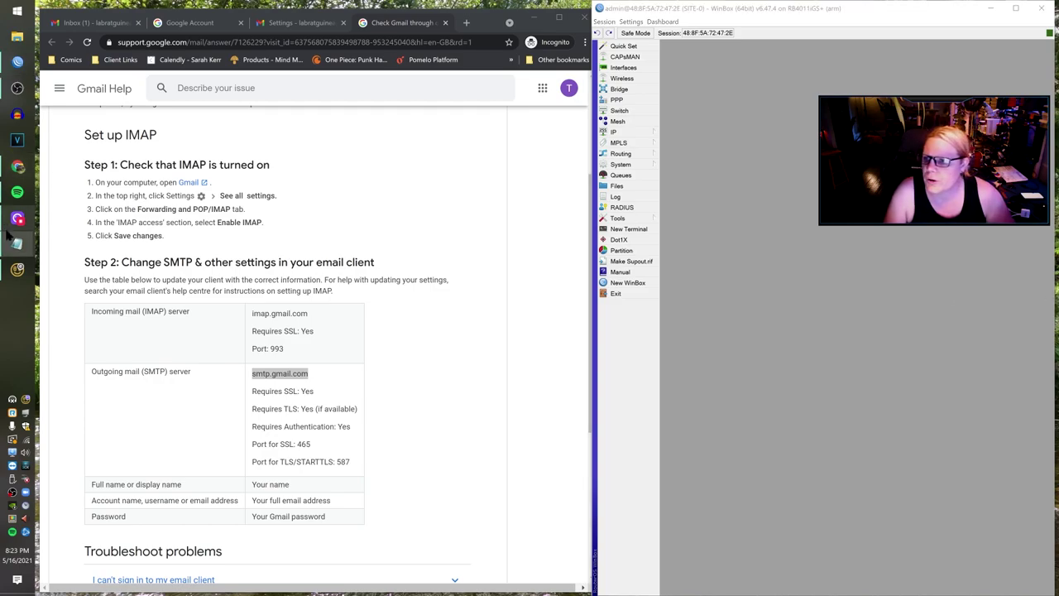
# Step: Replace the mailTo placeholder in the Notepad backup script with the destination email address
pyautogui.moveTo(17, 243)
pyautogui.click(106, 334)
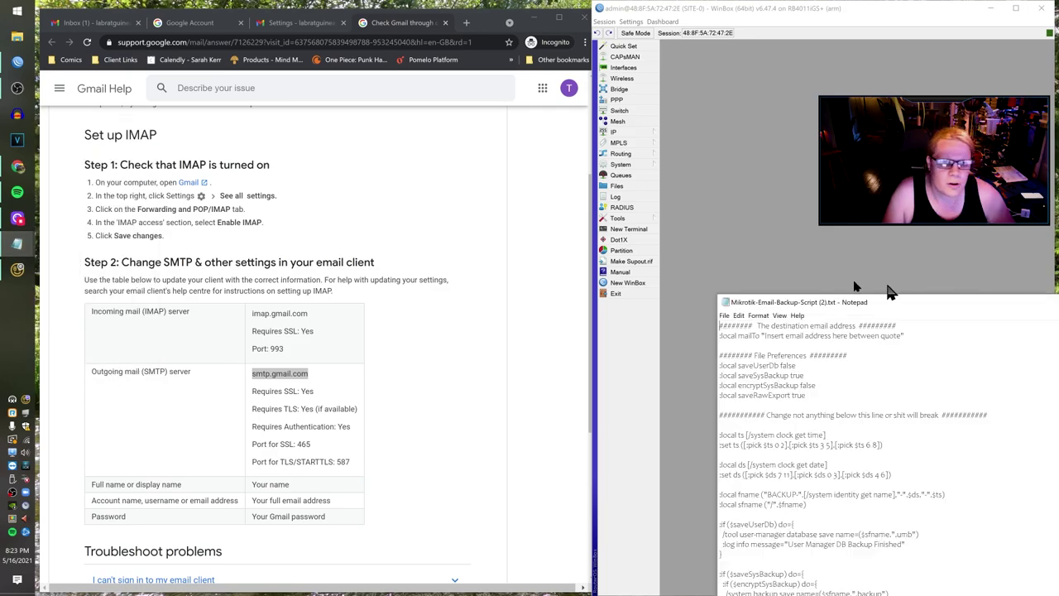
pyautogui.moveTo(828, 291); pyautogui.dragTo(476, 86)
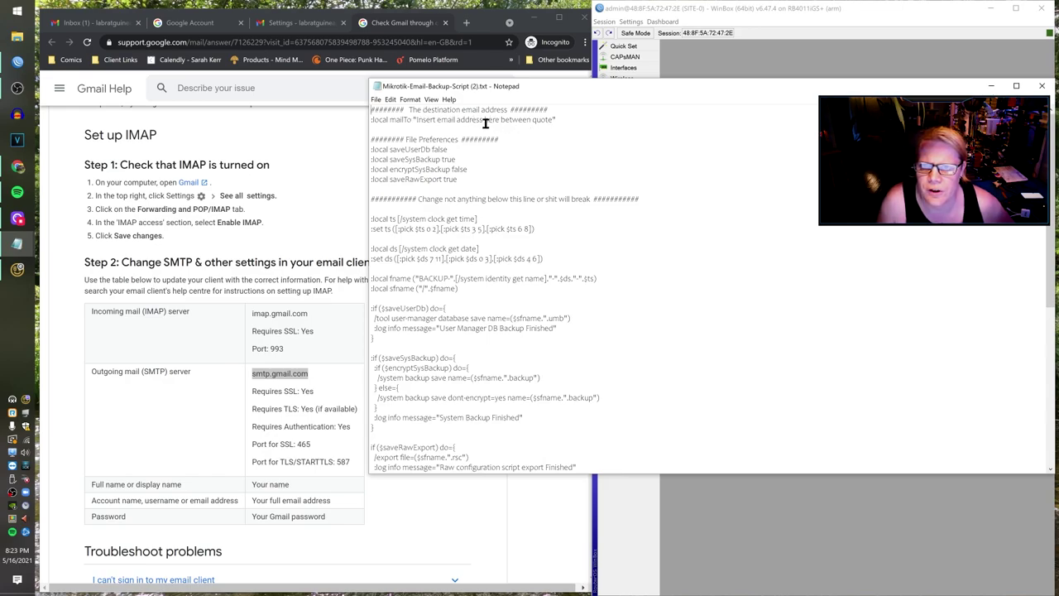
pyautogui.moveTo(417, 120); pyautogui.dragTo(546, 124)
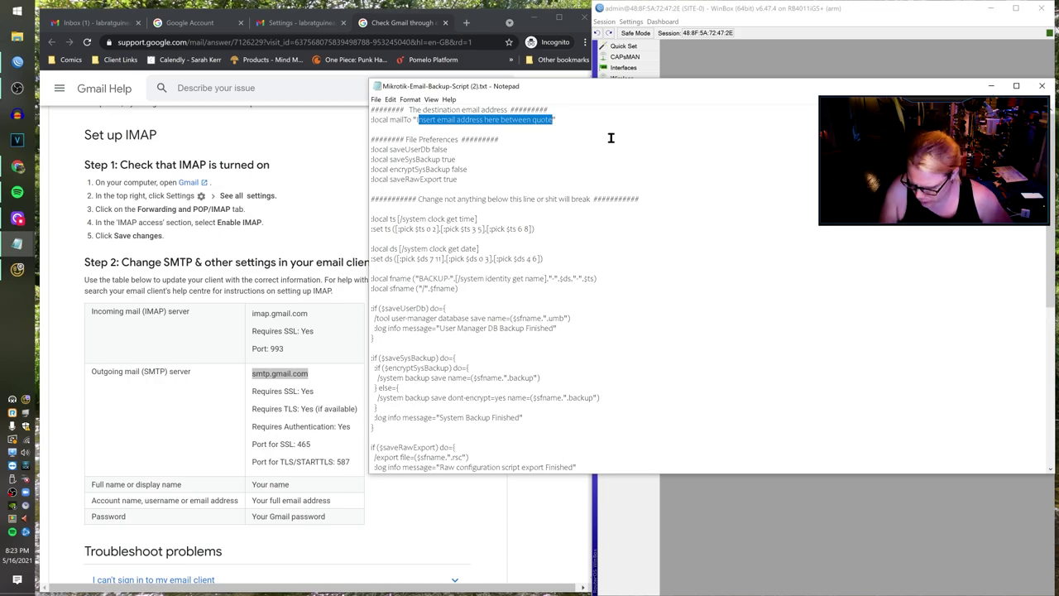
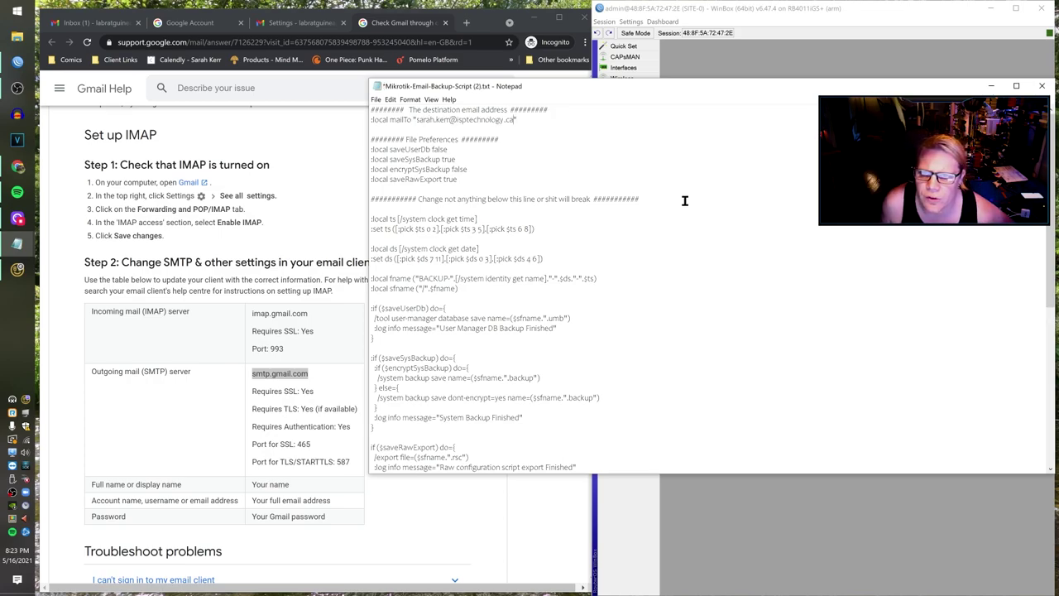
# Step: Copy the entire backup script to the clipboard
pyautogui.scroll(-10, 686, 201)
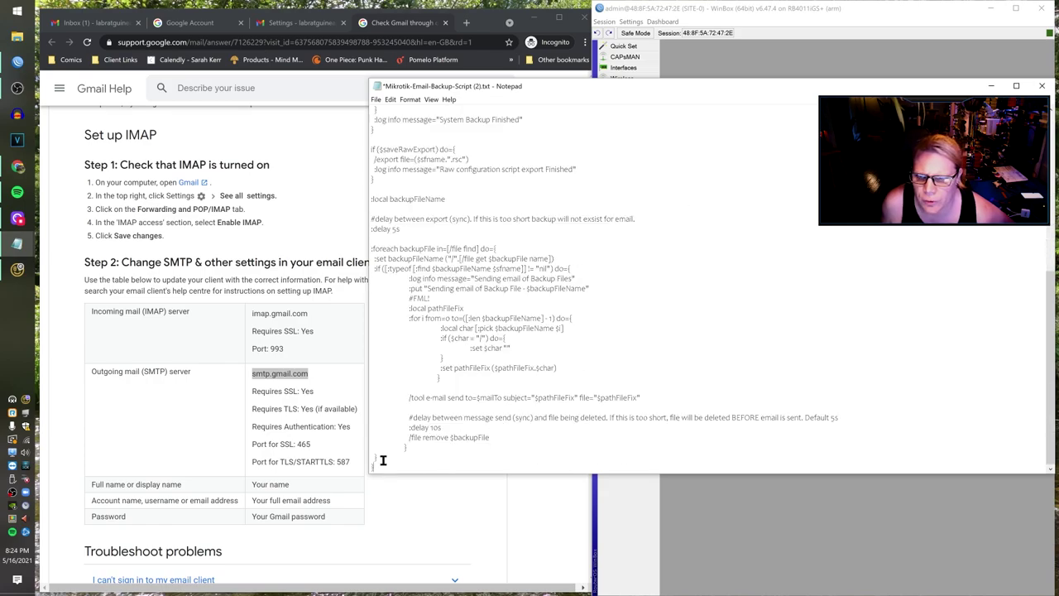
pyautogui.moveTo(383, 461); pyautogui.dragTo(370, 79)
pyautogui.rightClick(403, 120)
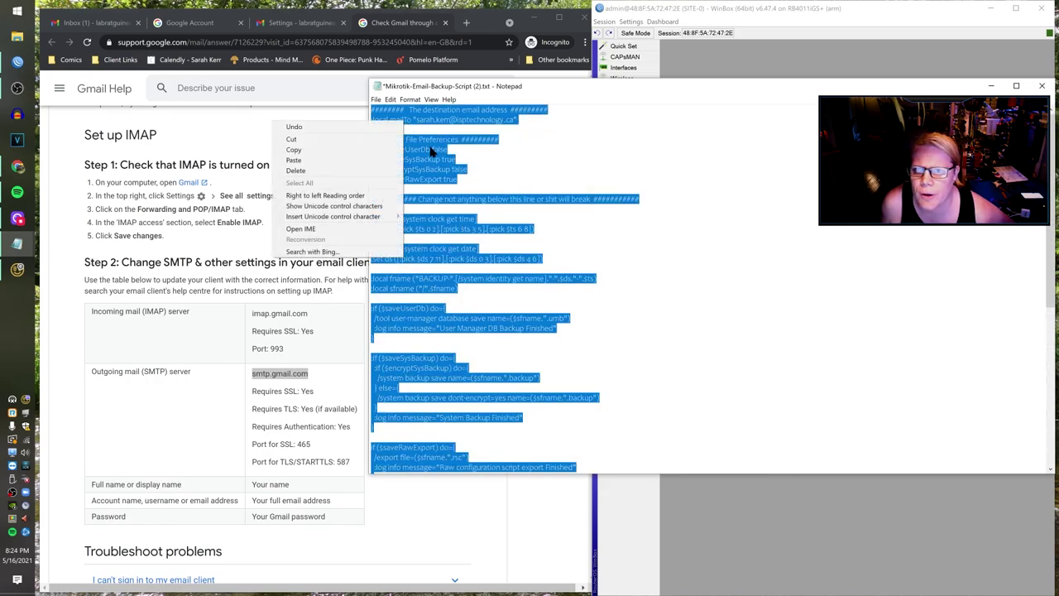
pyautogui.click(380, 159)
pyautogui.click(725, 68)
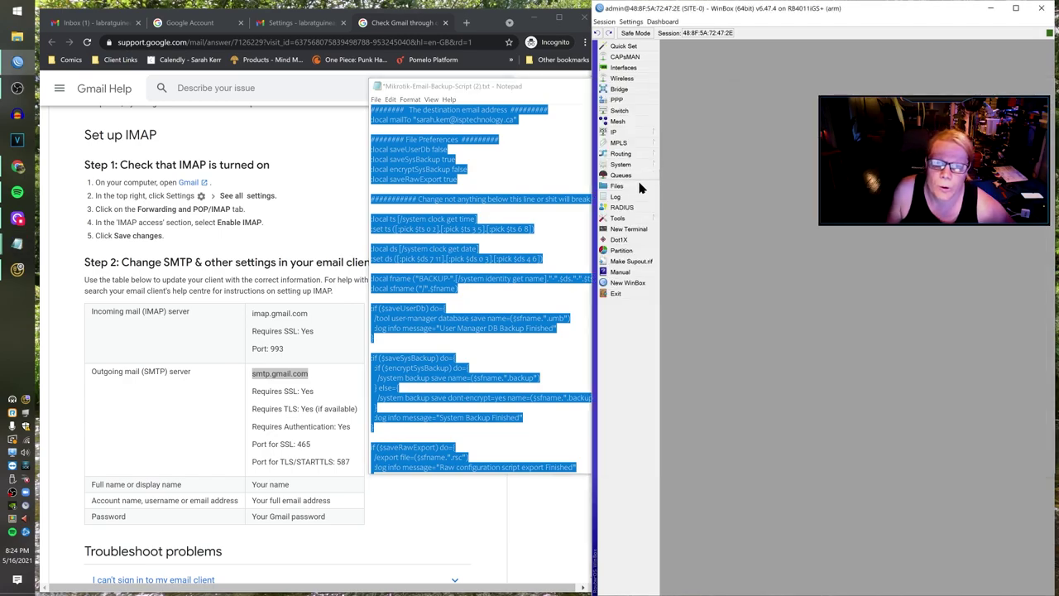
# Step: Create the email-backup router script by pasting the copied backup script as its source
pyautogui.click(621, 164)
pyautogui.click(693, 391)
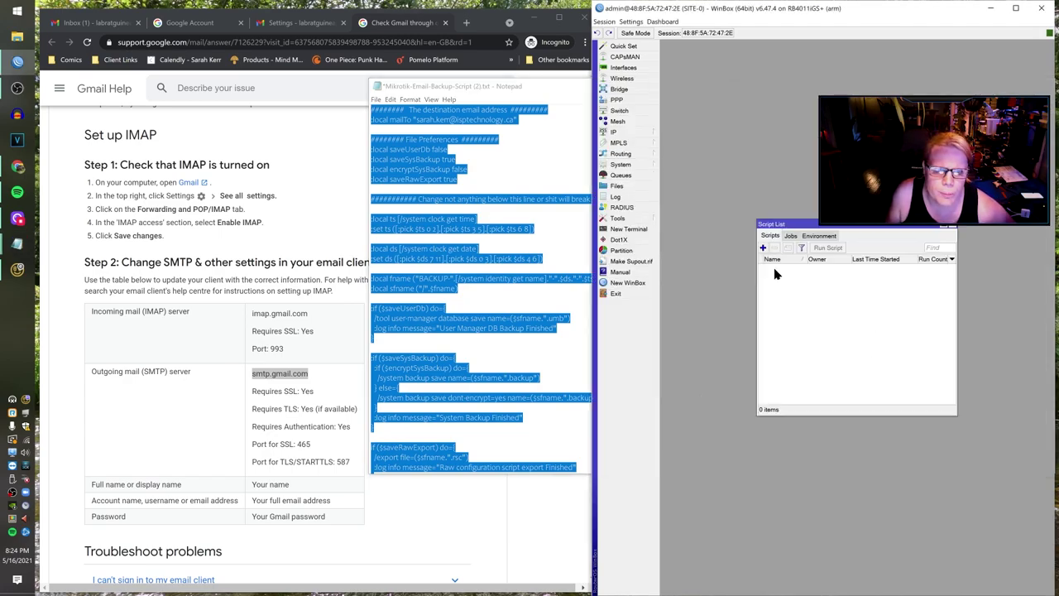
pyautogui.click(765, 249)
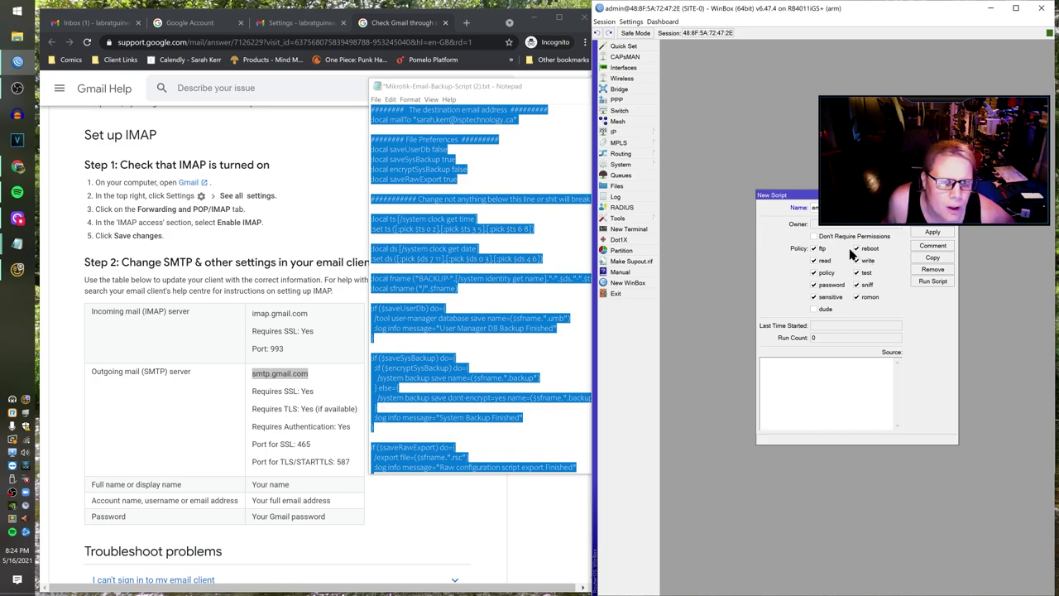
pyautogui.rightClick(799, 389)
pyautogui.click(827, 423)
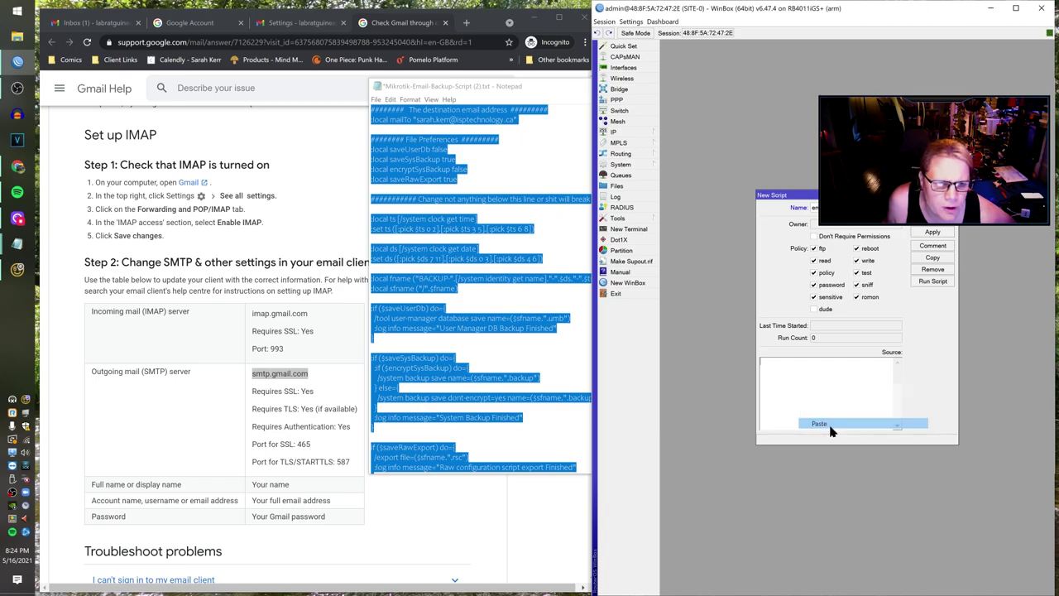
pyautogui.click(932, 232)
pyautogui.click(932, 208)
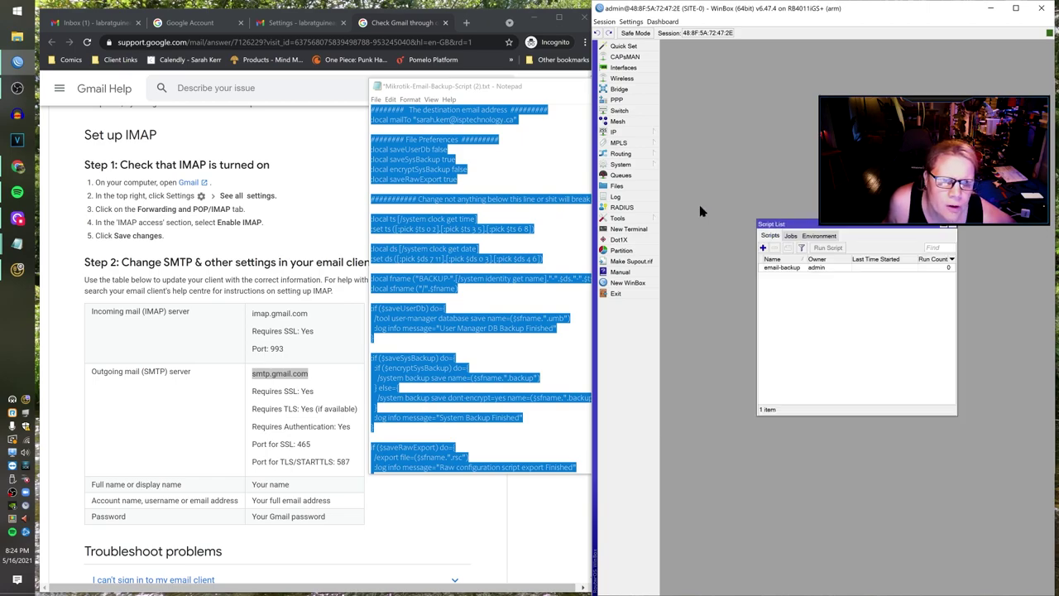
# Step: Select email-backup in the Script List and bring up the router log beside it
pyautogui.click(823, 268)
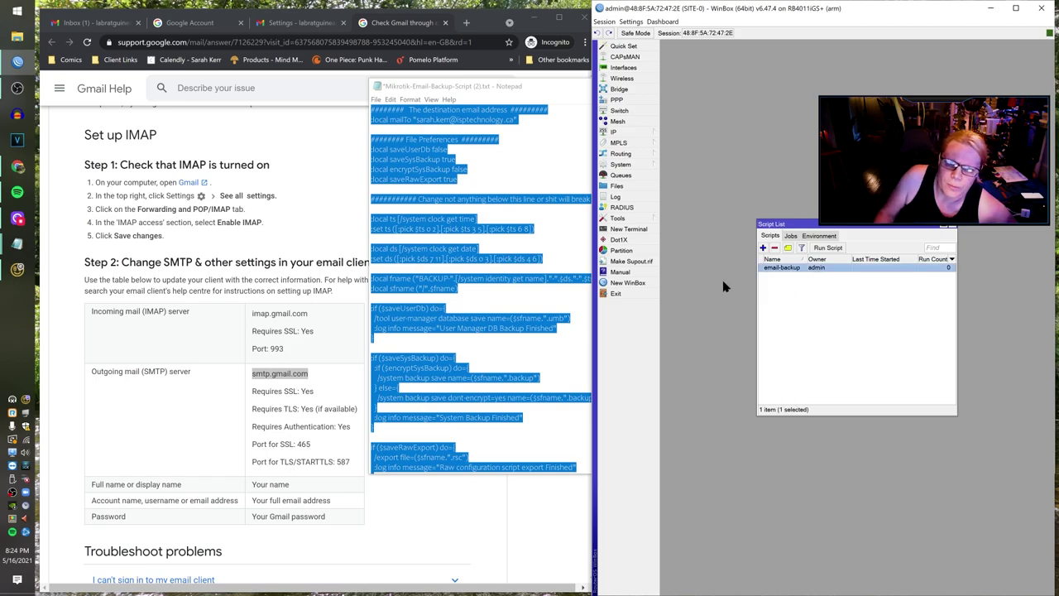
pyautogui.moveTo(801, 229); pyautogui.dragTo(709, 50)
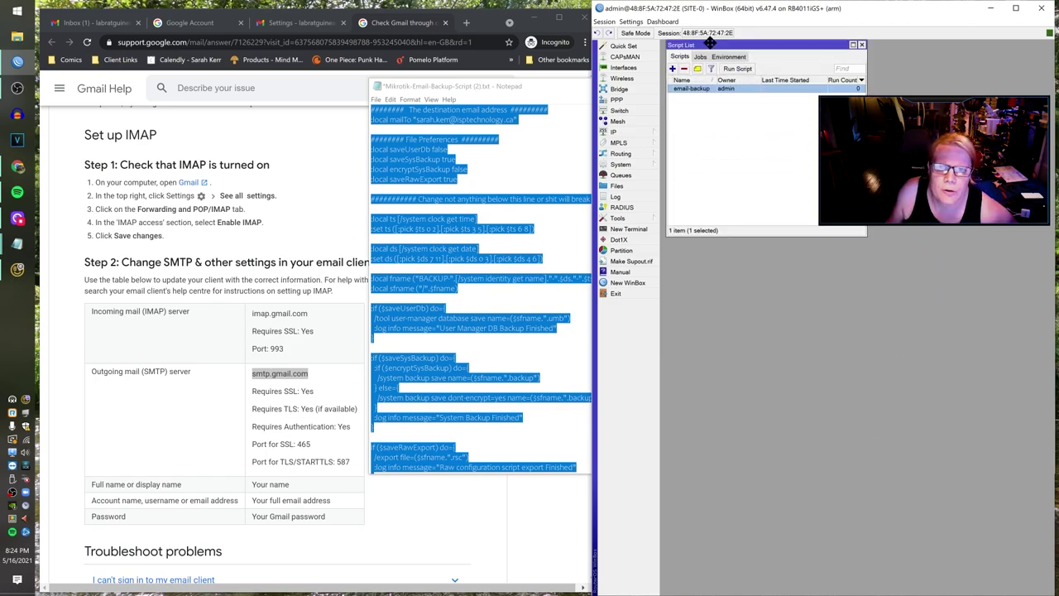
pyautogui.click(642, 200)
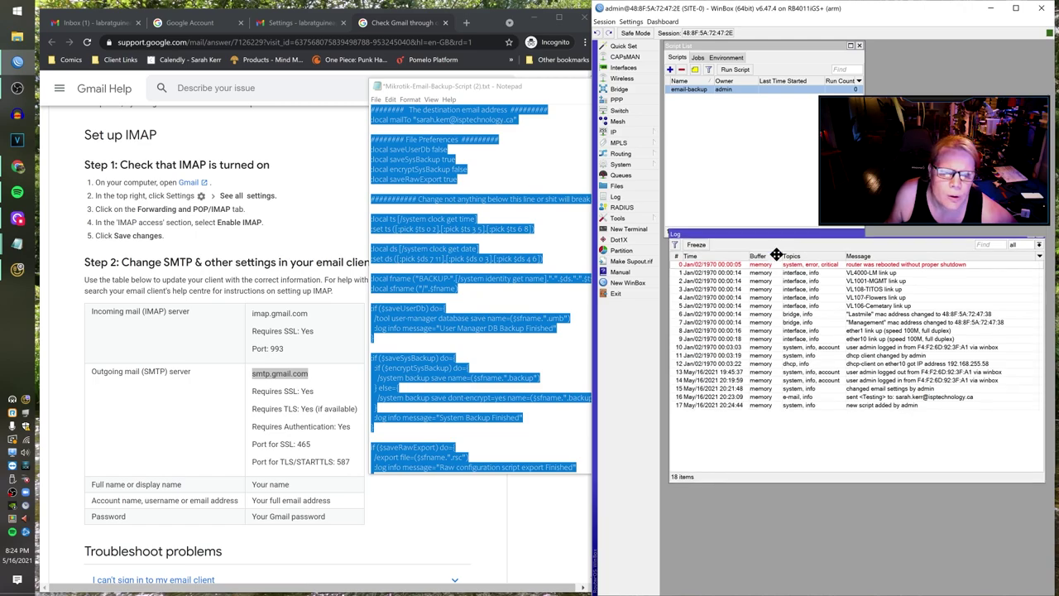
pyautogui.moveTo(769, 230); pyautogui.dragTo(770, 328)
# Step: Run the email-backup script once so the .backup and .rsc files get emailed
pyautogui.click(547, 186)
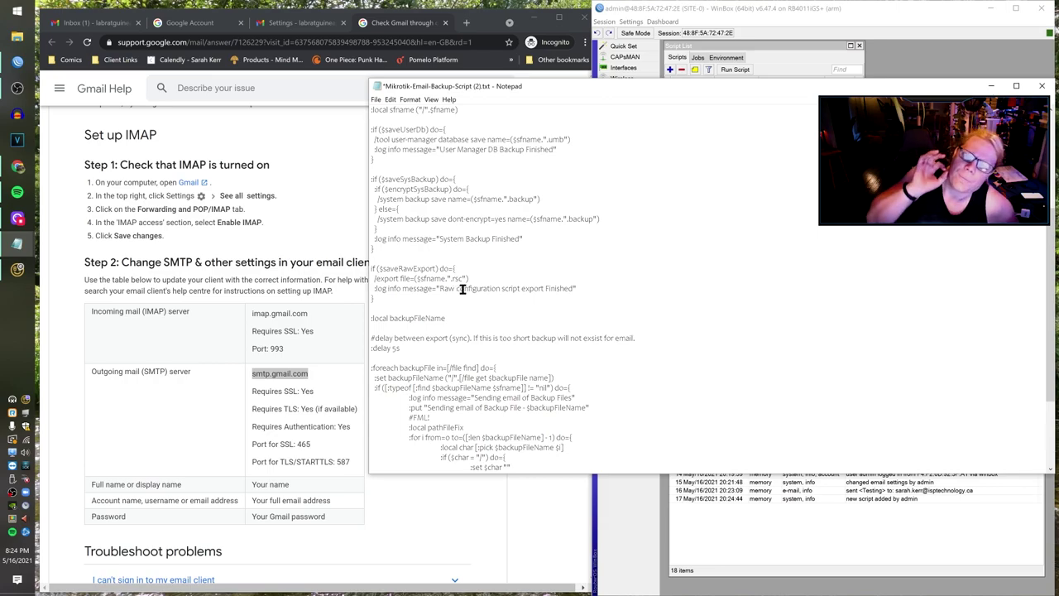
pyautogui.click(846, 17)
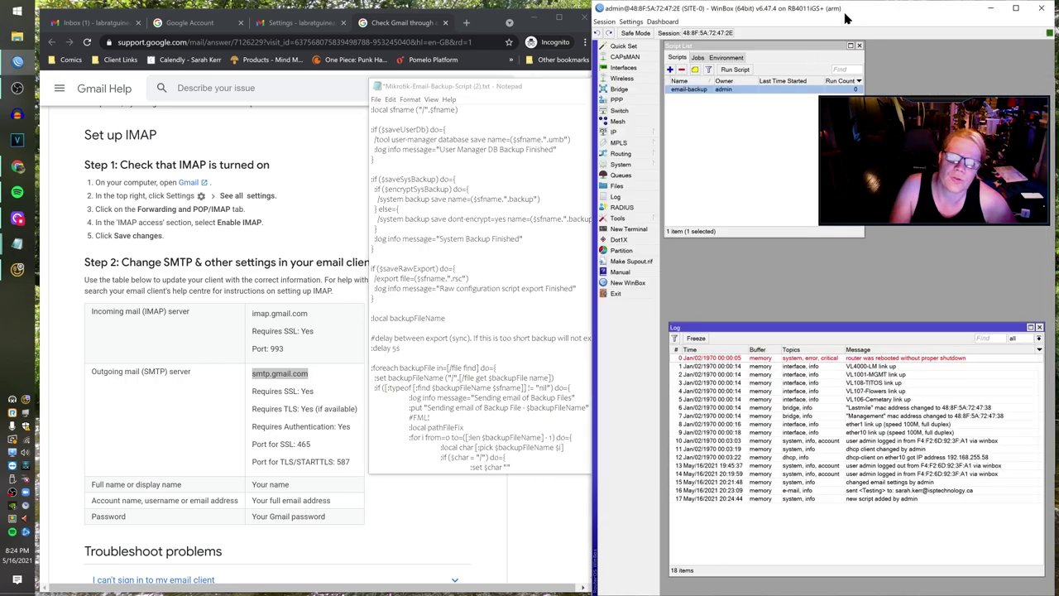
pyautogui.click(738, 71)
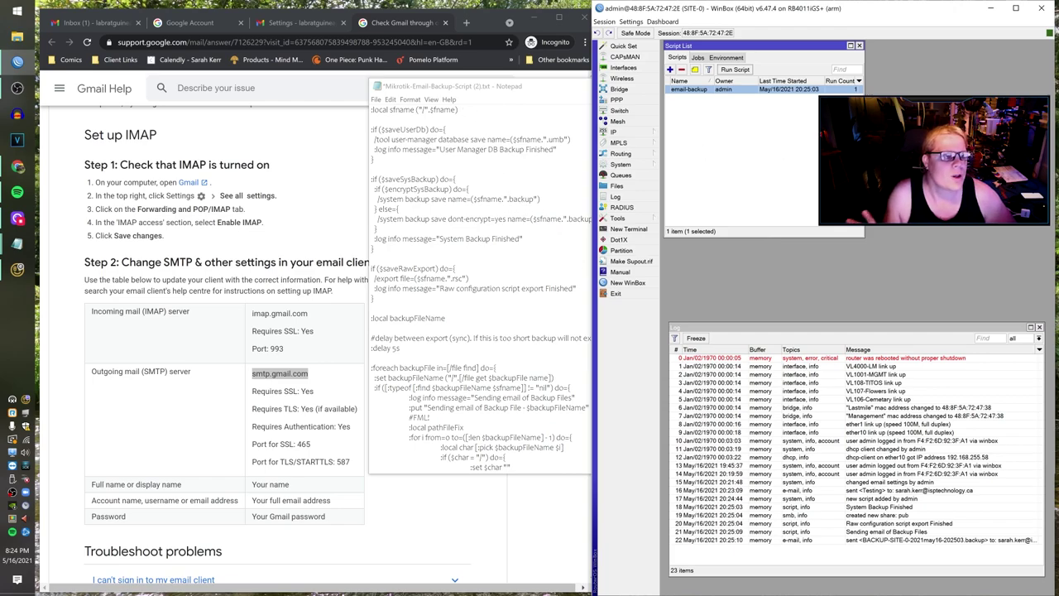
pyautogui.moveTo(17, 166)
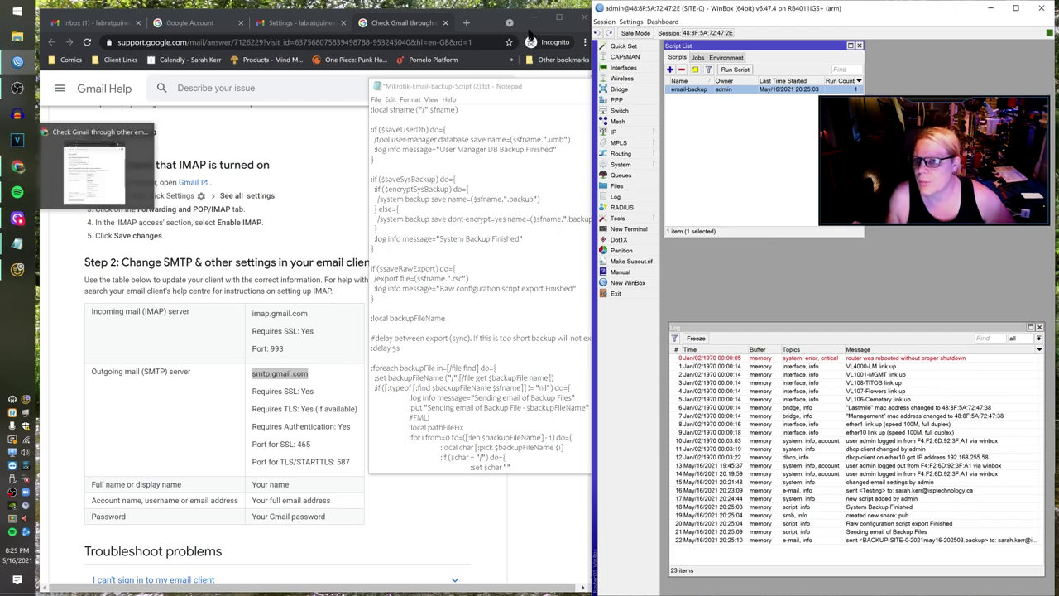
pyautogui.click(397, 24)
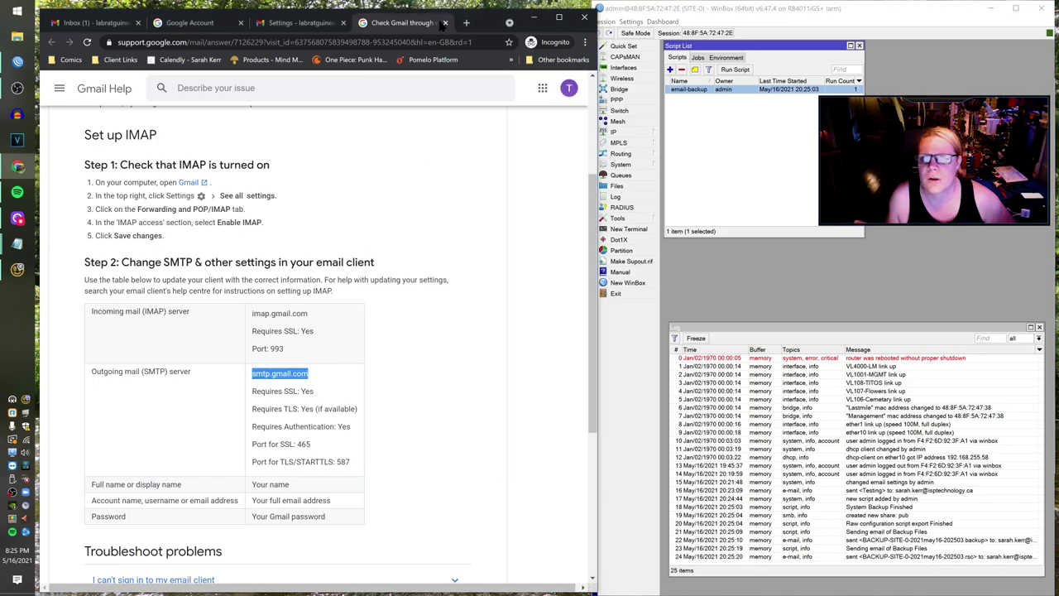
pyautogui.hotkey('ctrl', 'shift', 'n')
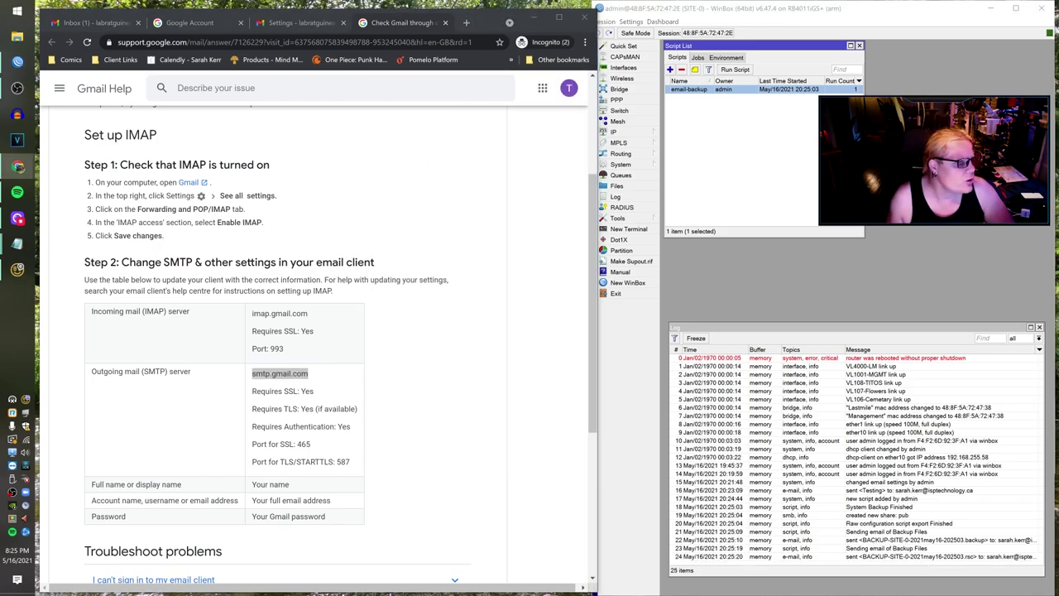
pyautogui.hotkey('ctrl', 'w')
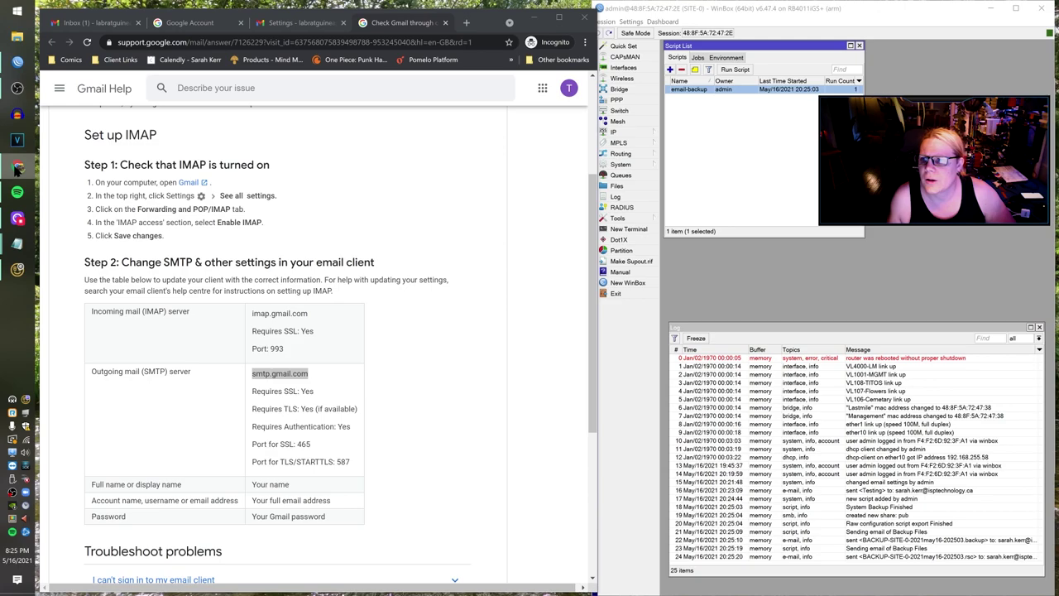
pyautogui.rightClick(17, 166)
pyautogui.click(74, 183)
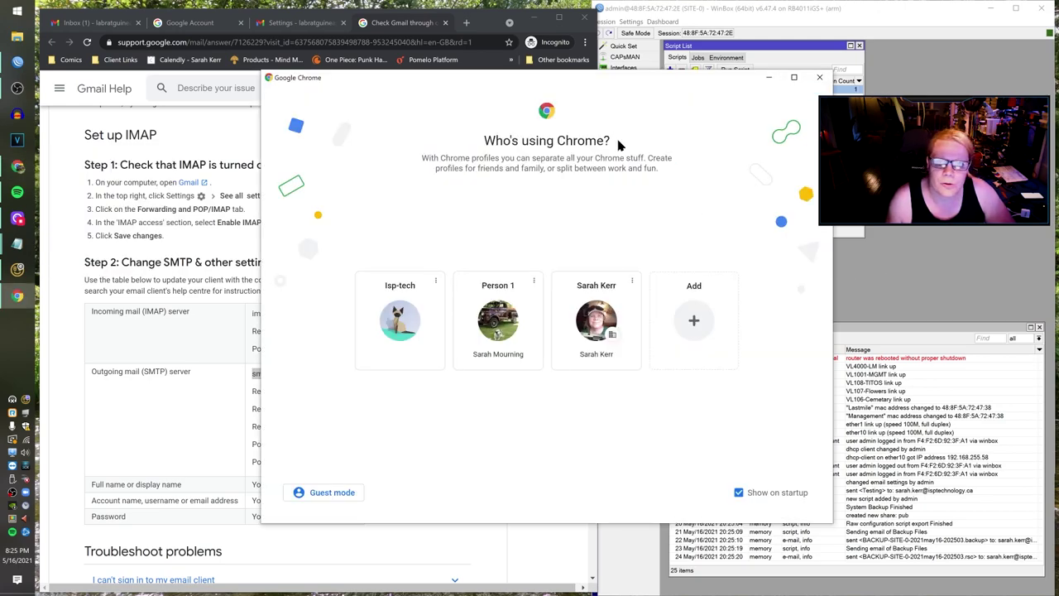
pyautogui.click(819, 77)
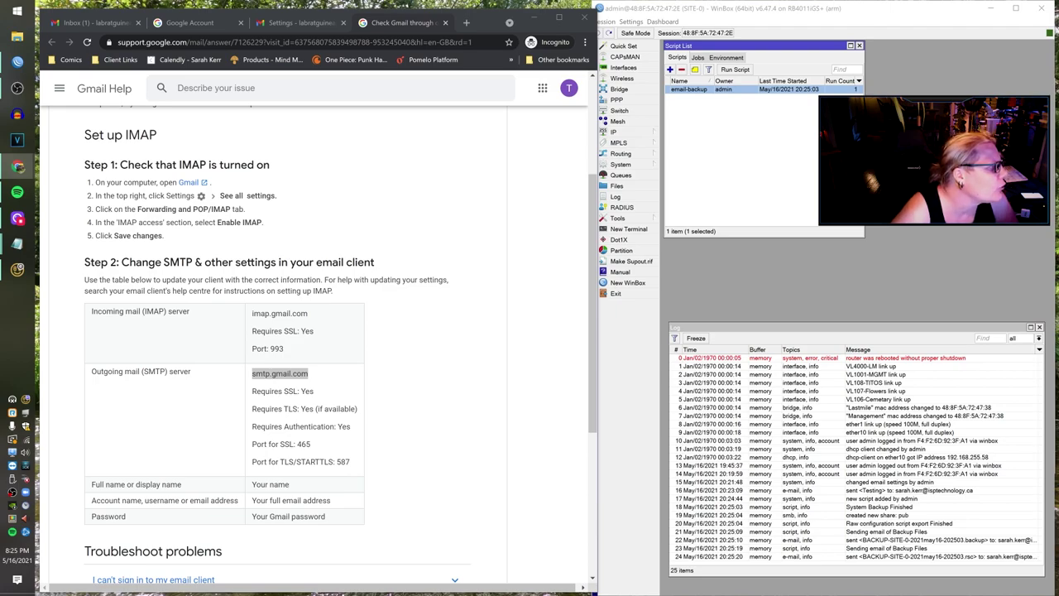
pyautogui.moveTo(1058, 139)
pyautogui.mouseDown()
pyautogui.moveTo(739, 139)
pyautogui.moveTo(550, 50)
pyautogui.mouseUp()
pyautogui.moveTo(497, 290)
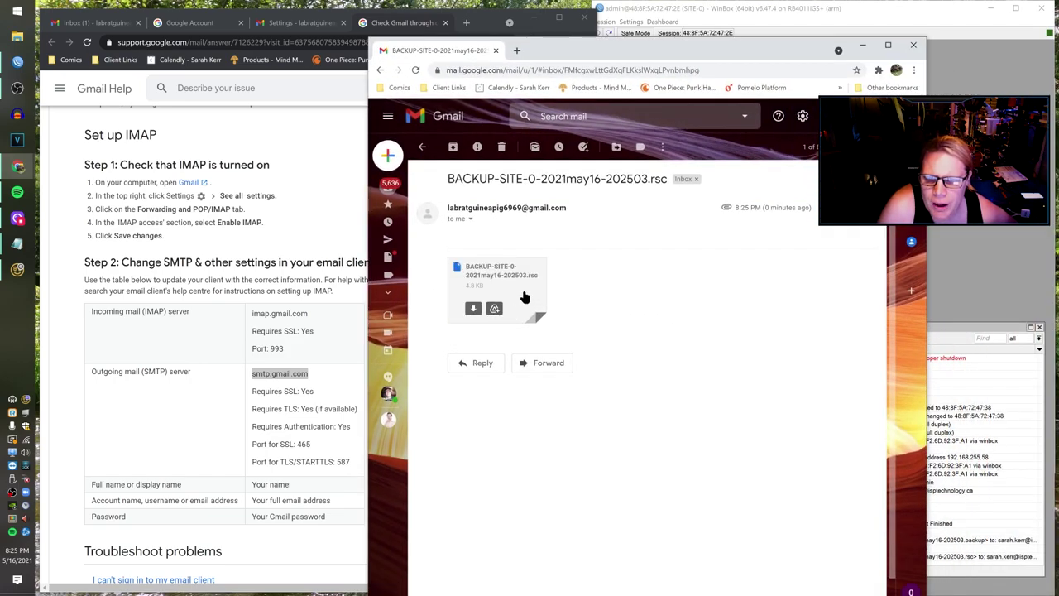
pyautogui.press('j')
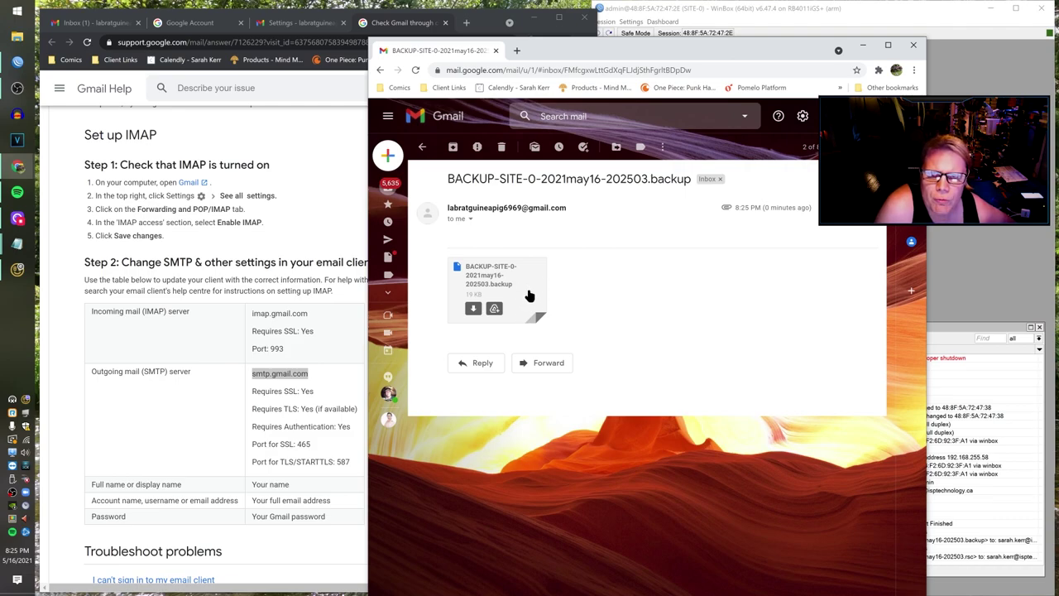
pyautogui.press('u')
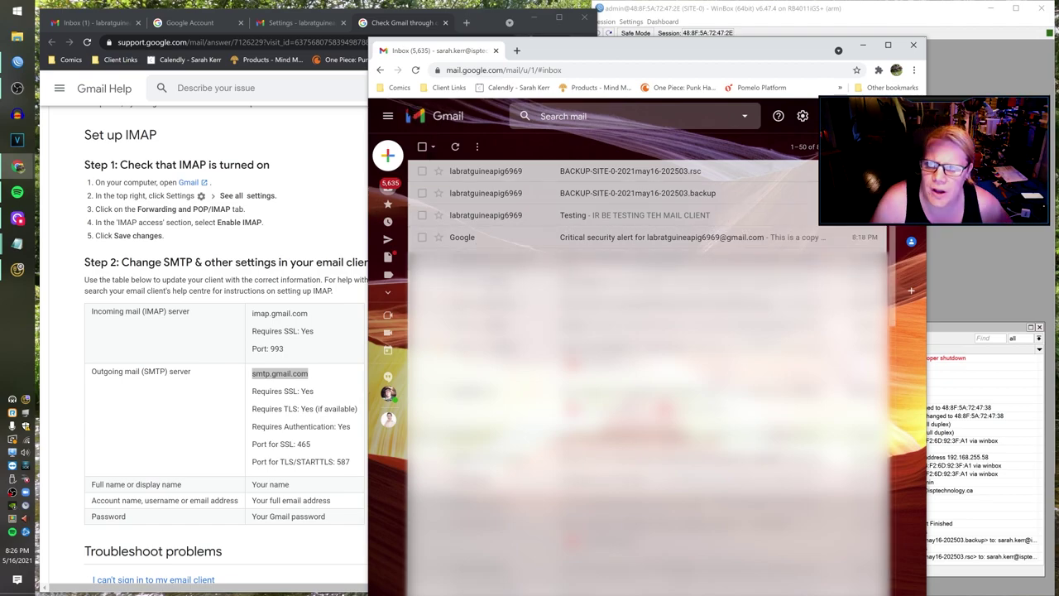
pyautogui.click(913, 45)
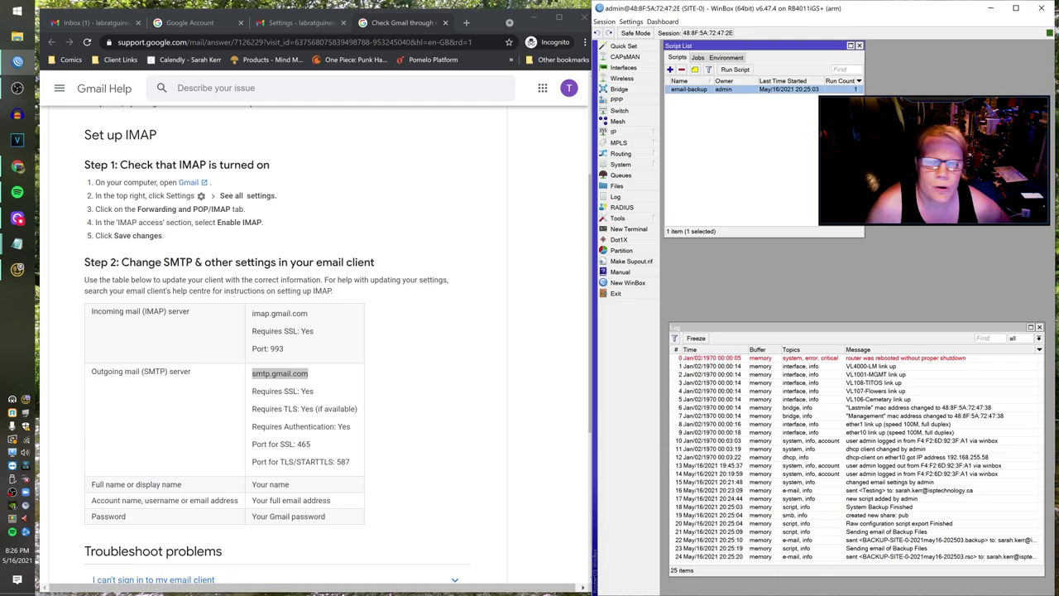
# Step: Close the edited backup script in Notepad, choosing Don't Save
pyautogui.click(392, 313)
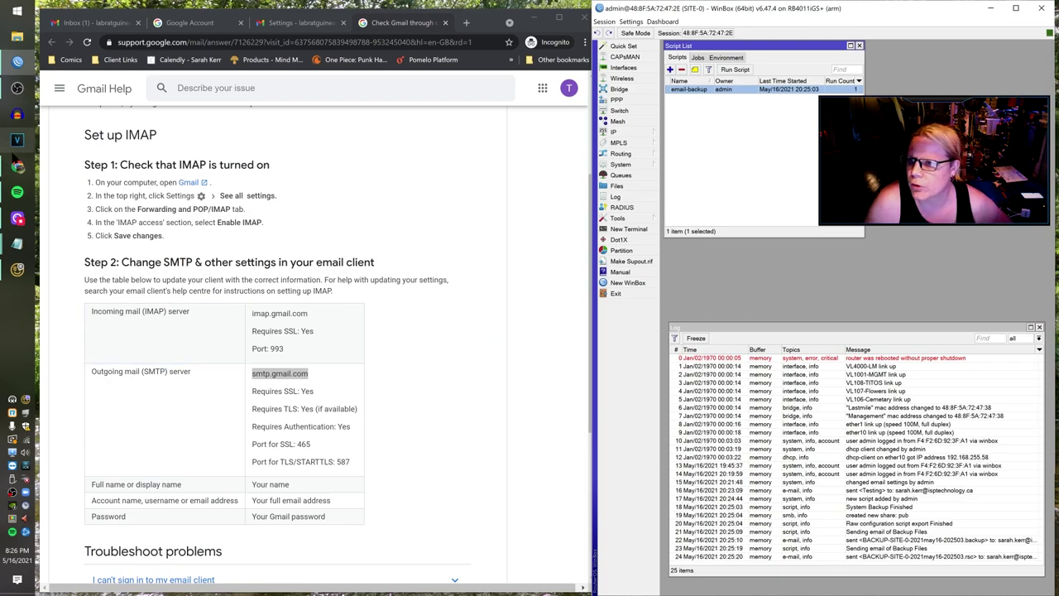
pyautogui.moveTo(17, 244)
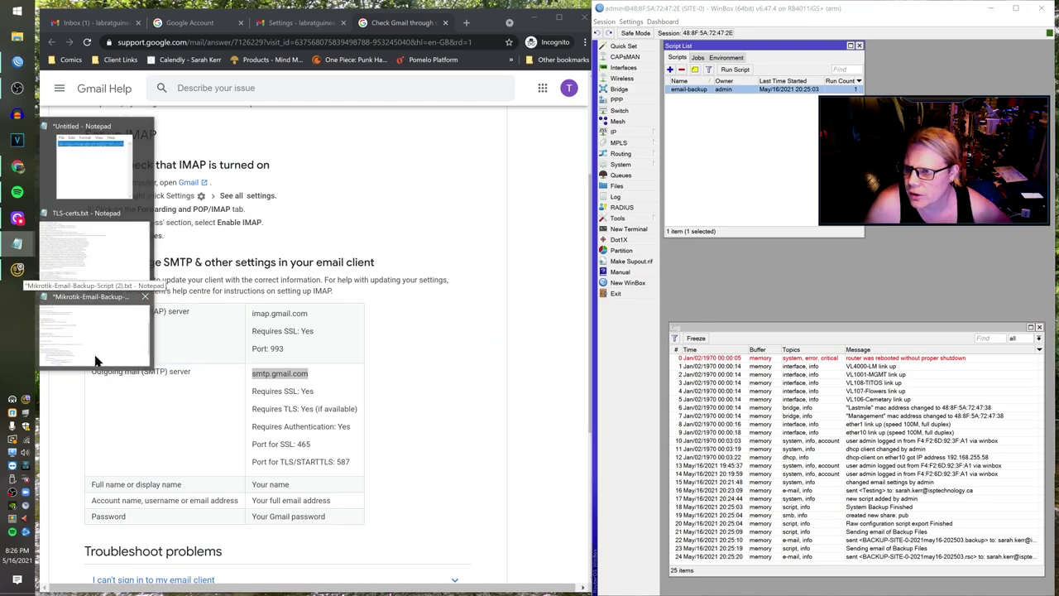
pyautogui.click(98, 344)
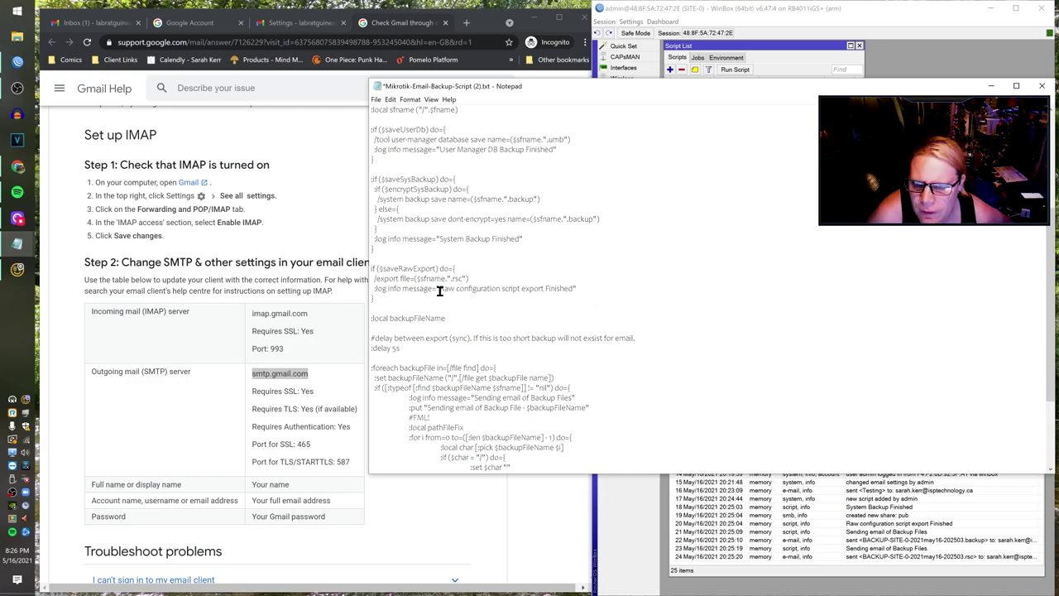
pyautogui.scroll(-4, 484, 189)
pyautogui.click(1042, 85)
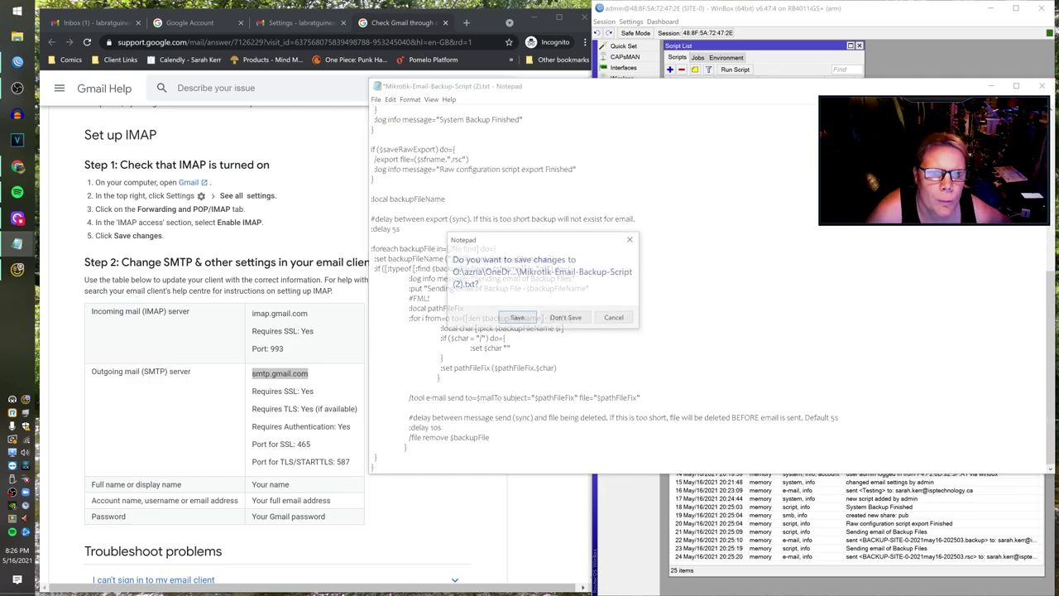
pyautogui.click(565, 320)
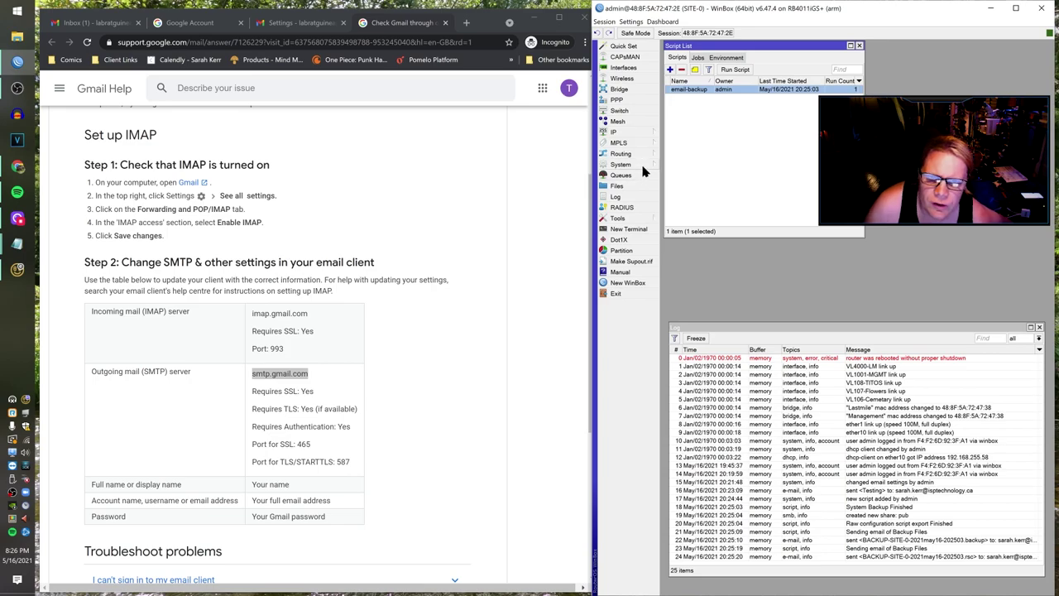
pyautogui.click(640, 167)
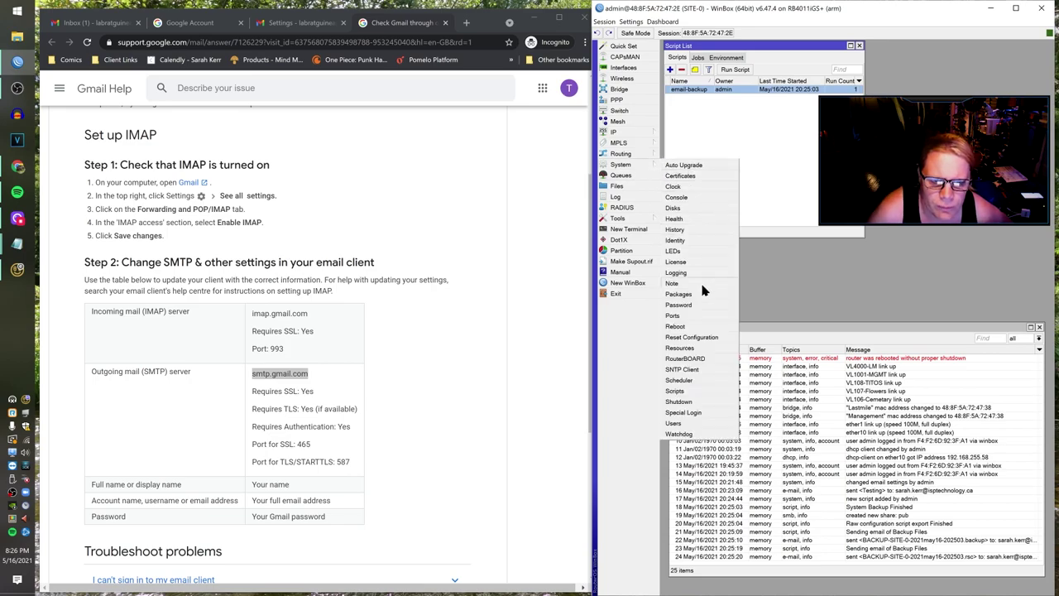
# Step: Add a new scheduler task named Email Backup
pyautogui.click(694, 380)
pyautogui.click(685, 241)
pyautogui.write('36:00:00')
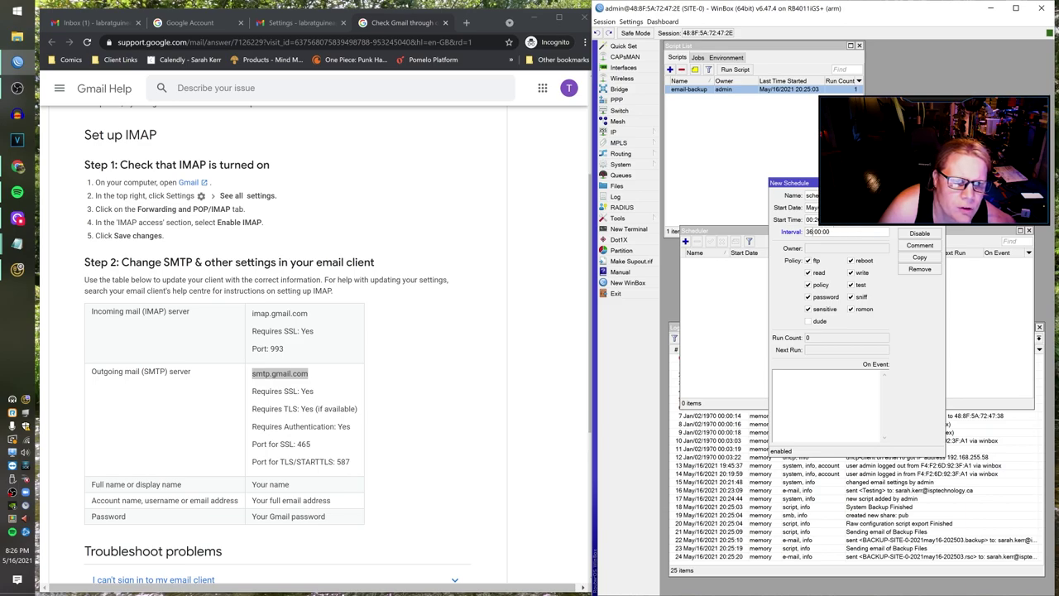
pyautogui.write('Ema')
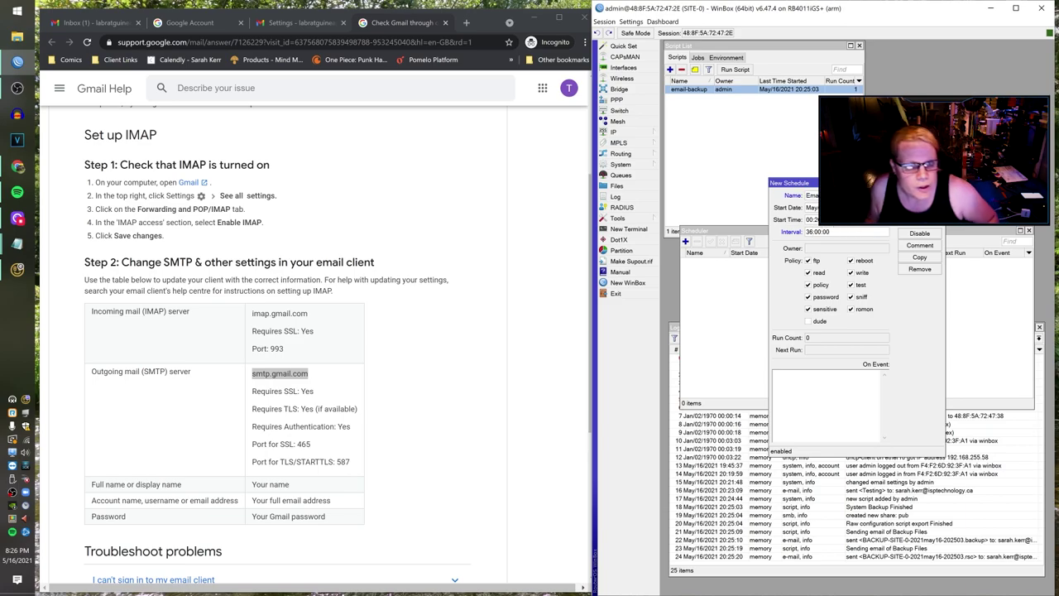
# Step: Copy the email-backup script's source into the schedule's On Event box
pyautogui.click(627, 164)
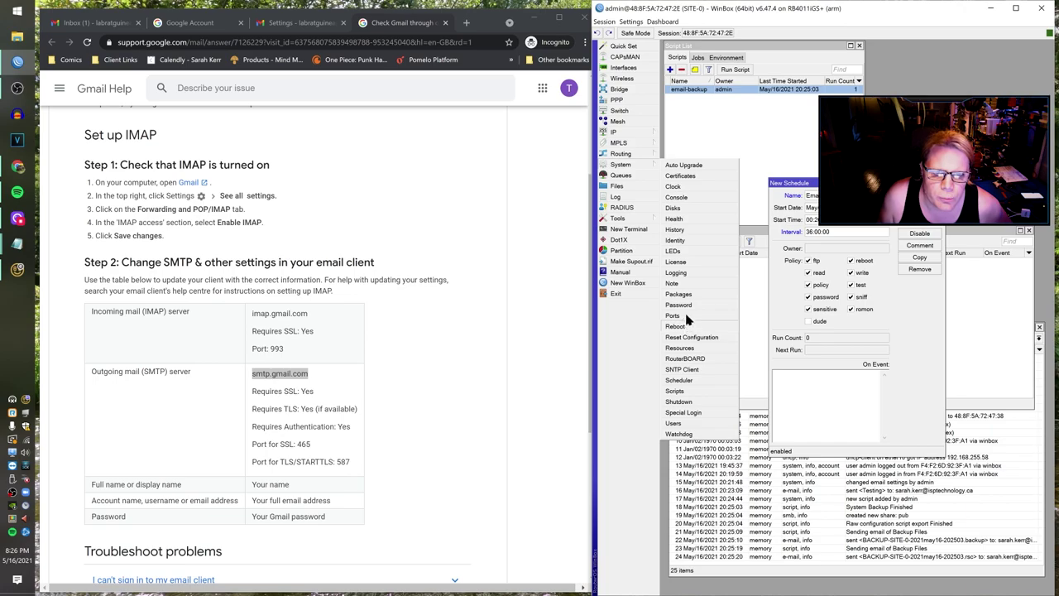
pyautogui.click(716, 95)
pyautogui.doubleClick(717, 91)
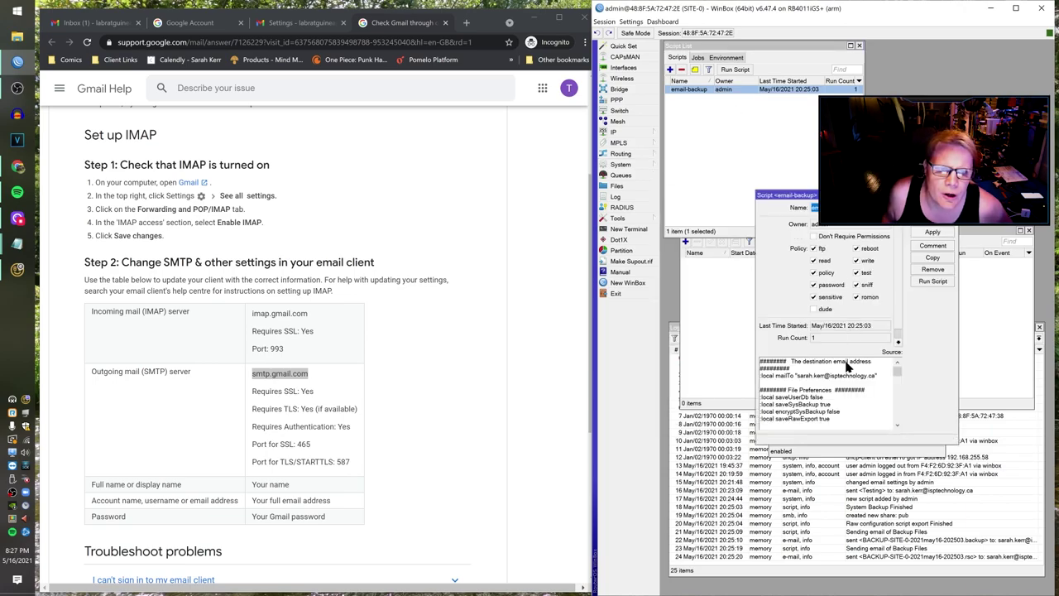
pyautogui.click(823, 393)
pyautogui.hotkey('ctrl', 'a')
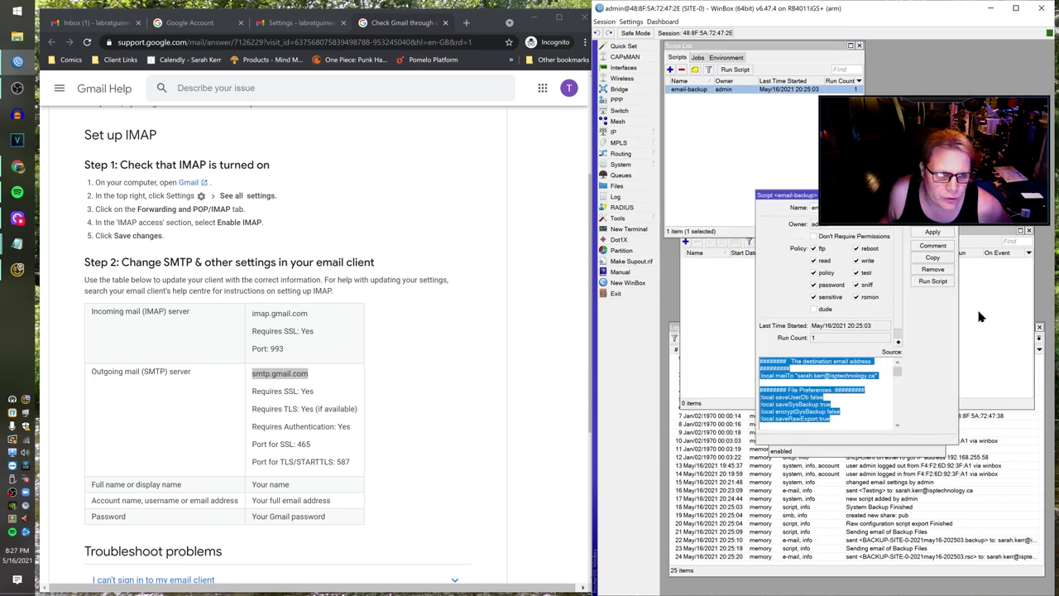
pyautogui.rightClick(846, 372)
pyautogui.click(846, 403)
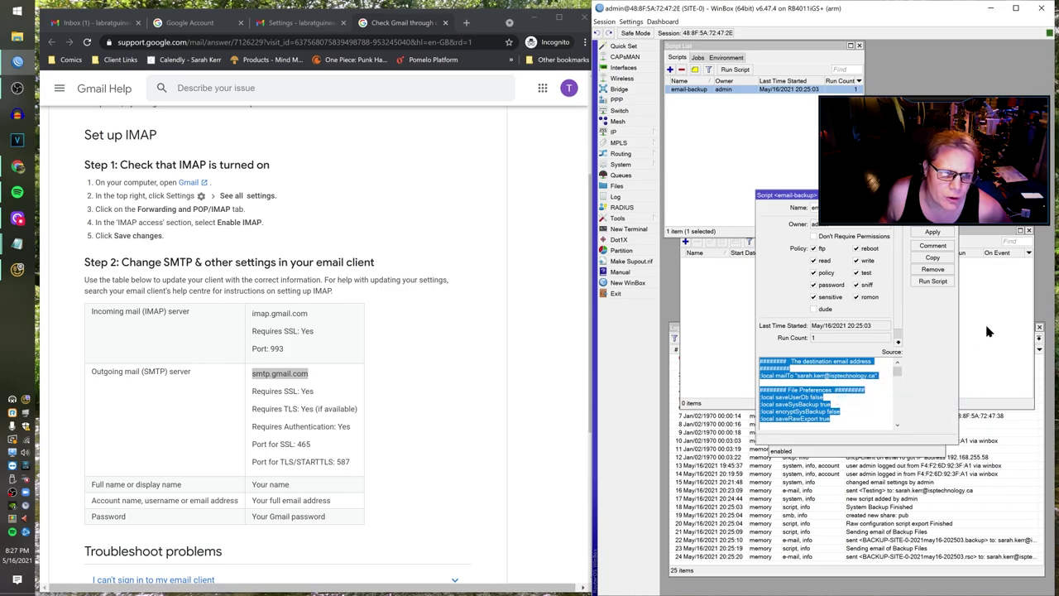
pyautogui.press('Escape')
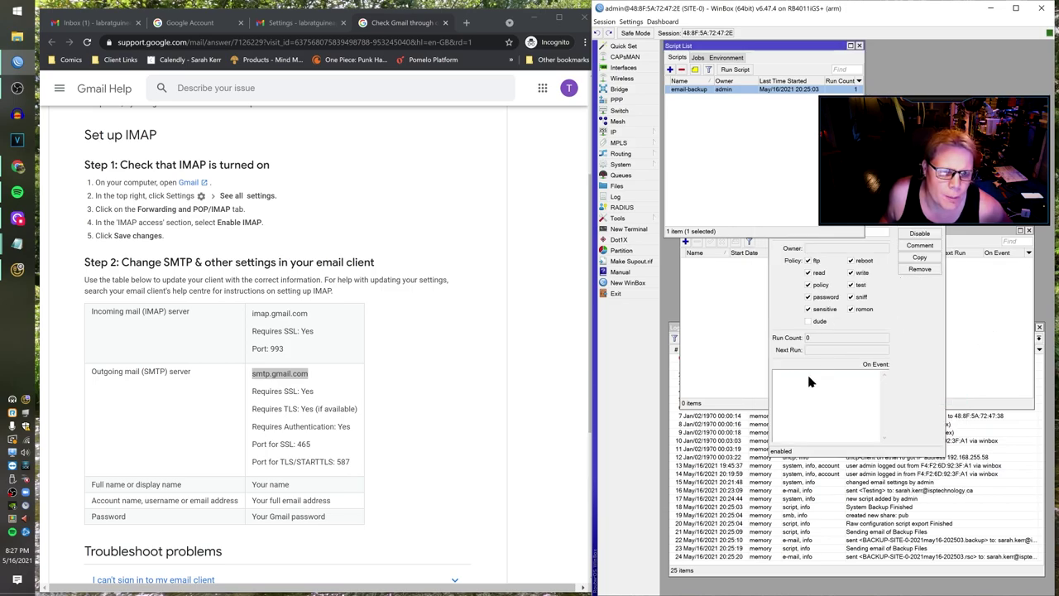
pyautogui.click(810, 382)
pyautogui.rightClick(810, 381)
pyautogui.click(827, 418)
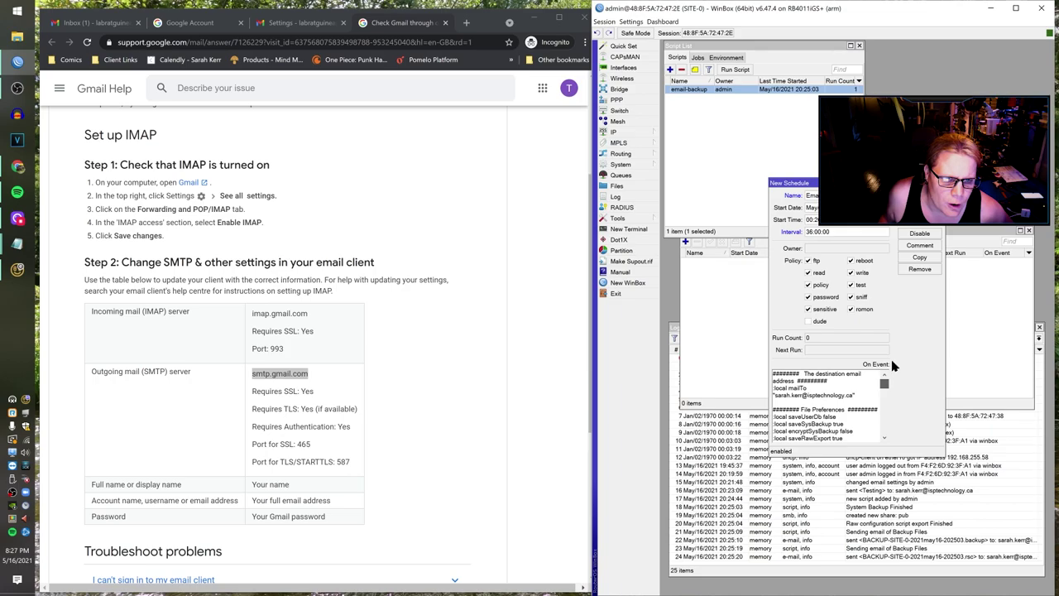
# Step: Set the Email Backup interval to 3d 12:00:00 and save the schedule
pyautogui.click(934, 223)
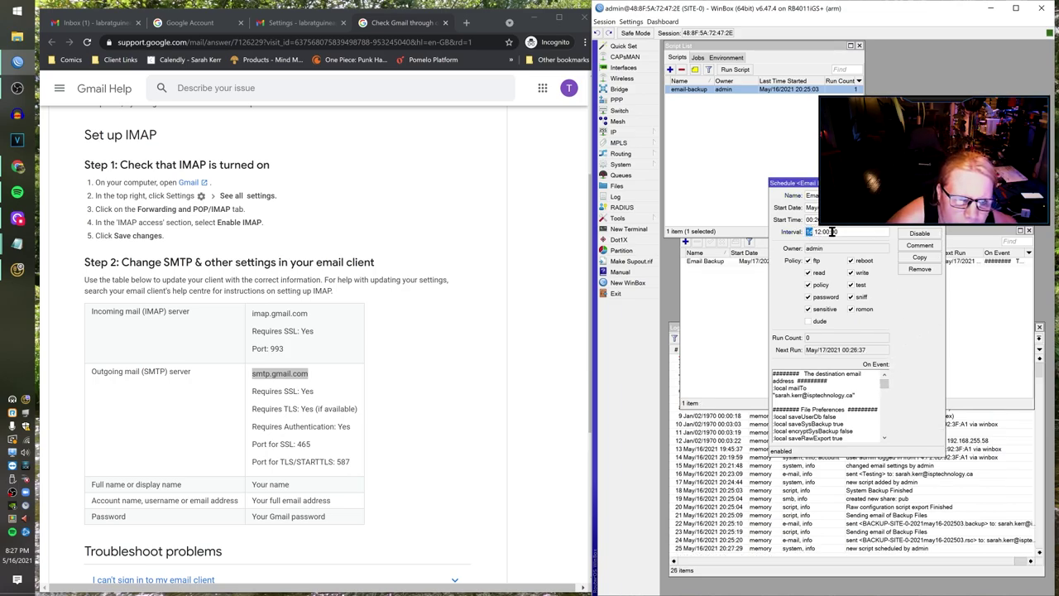
pyautogui.write('3')
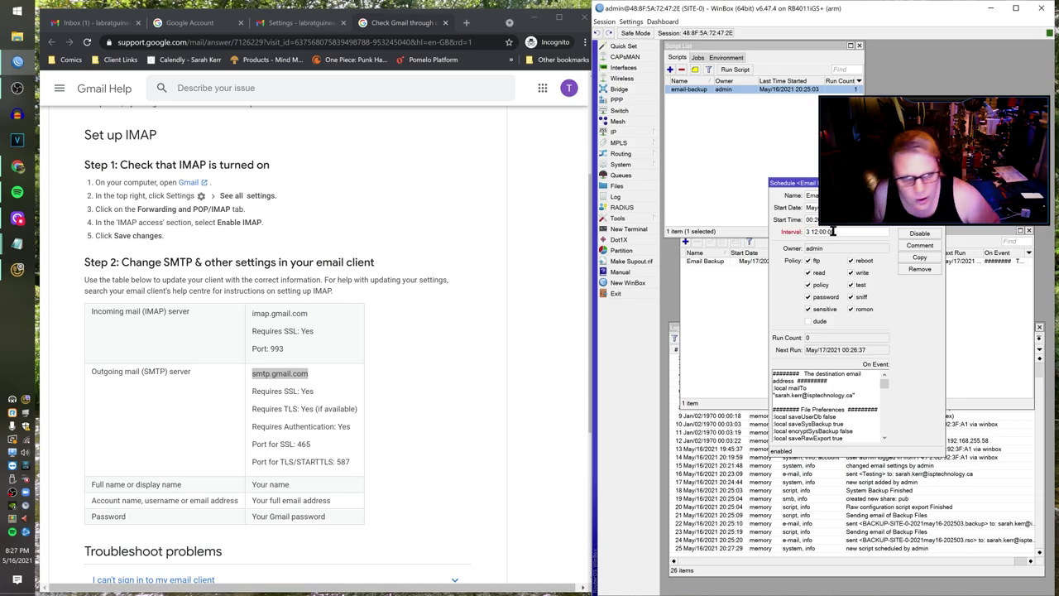
pyautogui.click(925, 225)
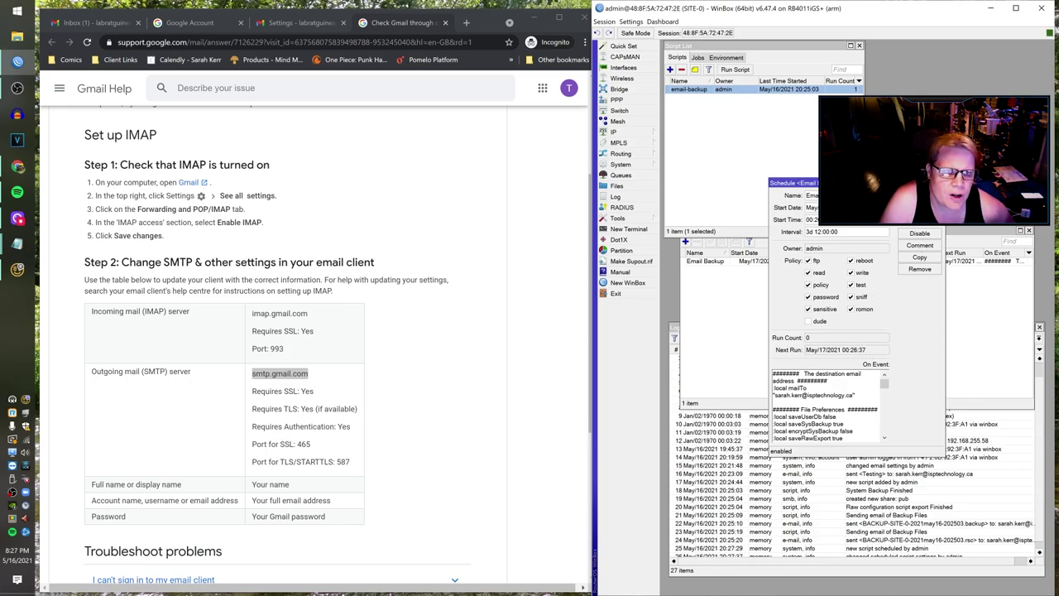
pyautogui.click(919, 196)
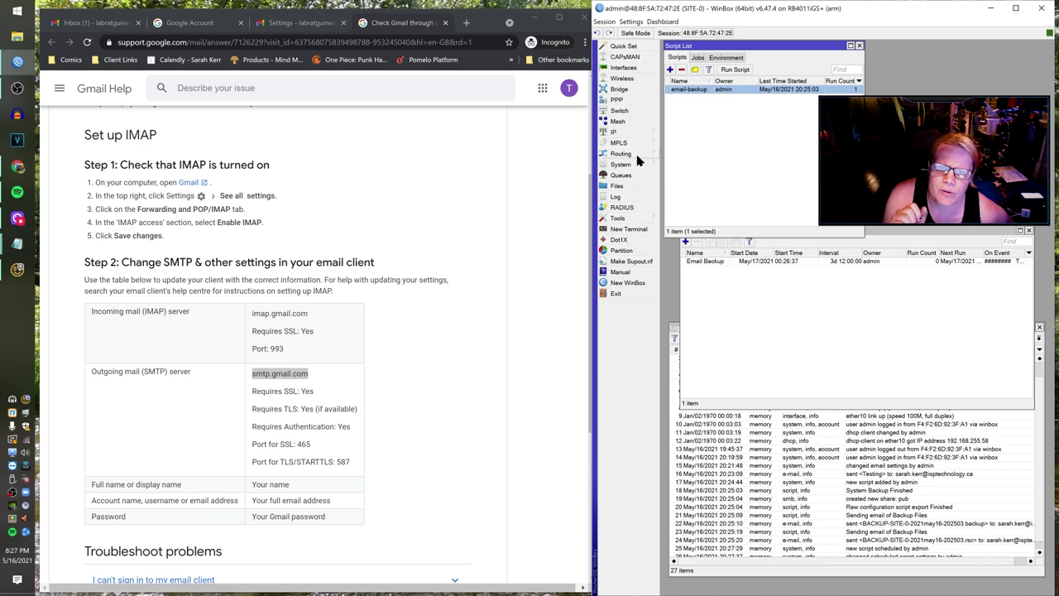
# Step: Add an email-type logging action named EMAIL with the recipient email address
pyautogui.click(627, 165)
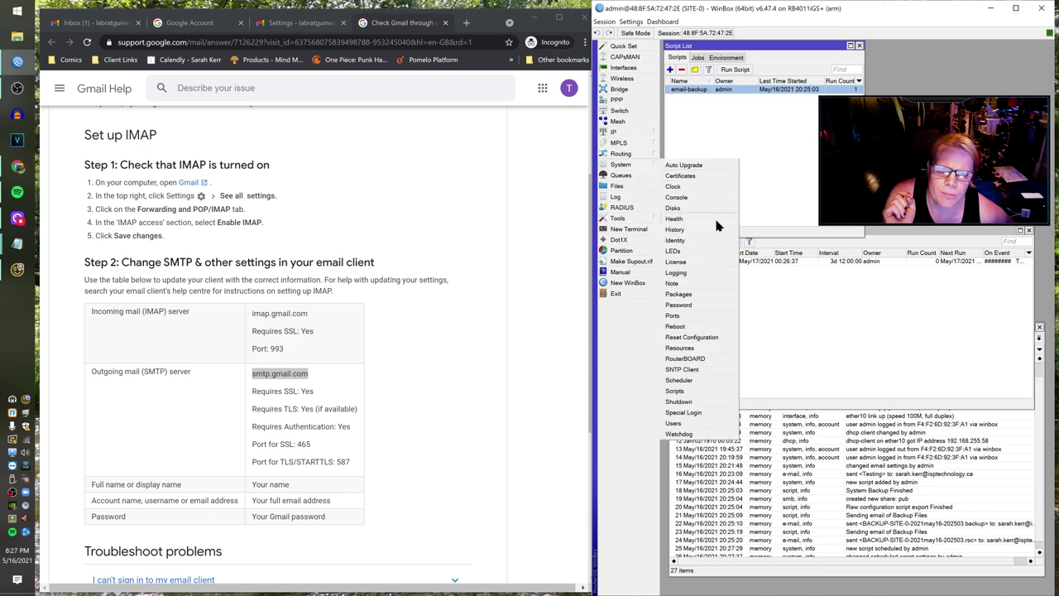
pyautogui.click(698, 273)
pyautogui.click(804, 236)
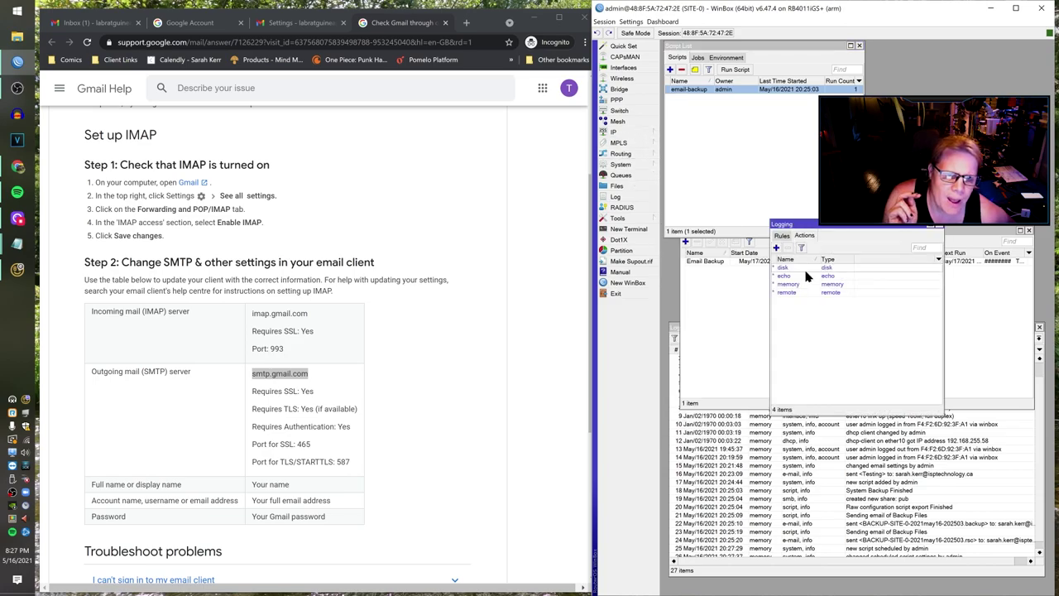
pyautogui.click(776, 248)
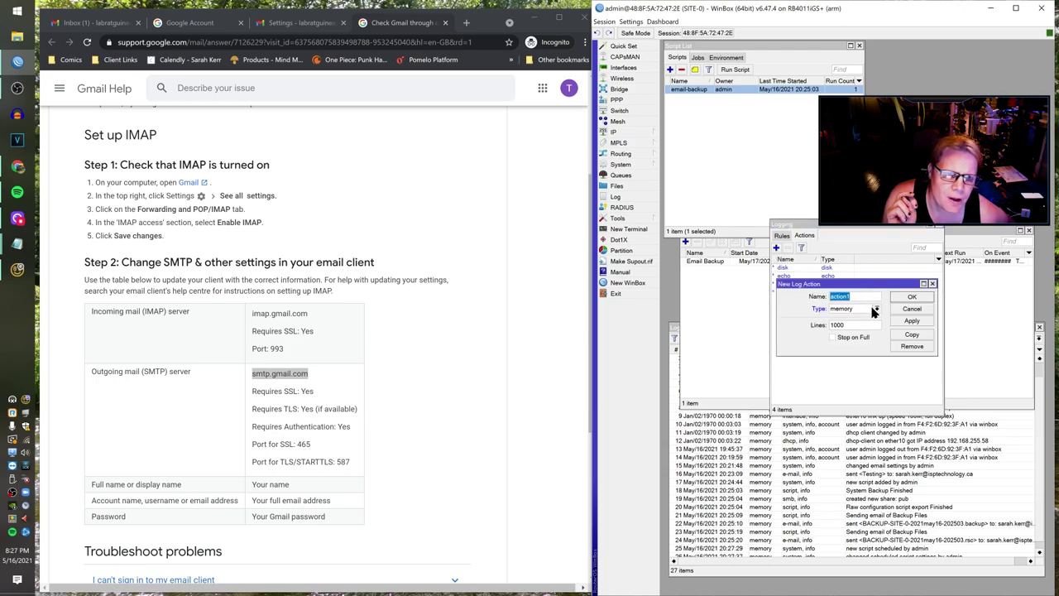
pyautogui.click(874, 308)
pyautogui.click(848, 335)
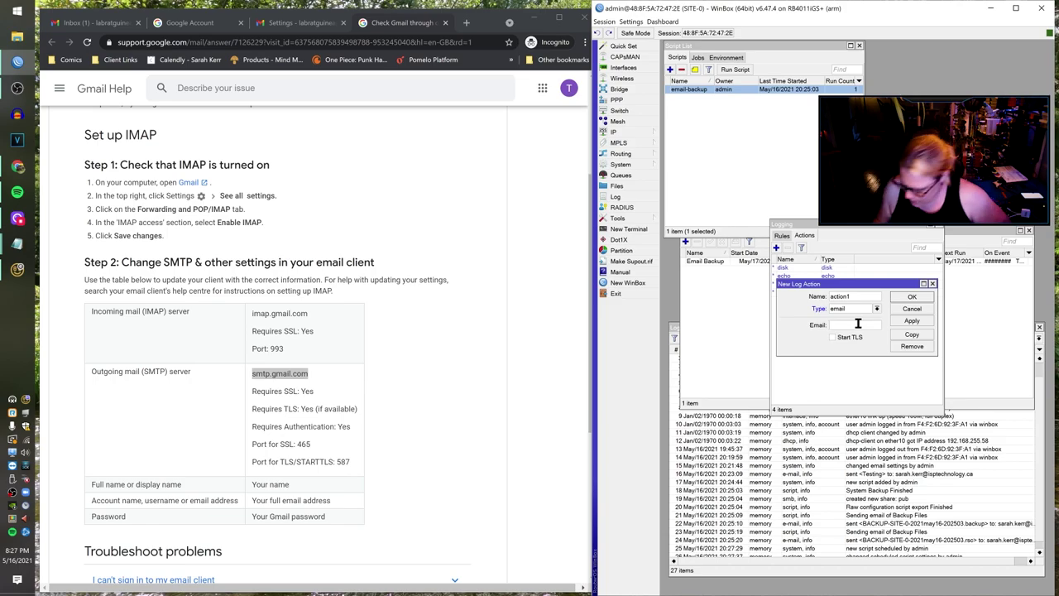
pyautogui.click(858, 323)
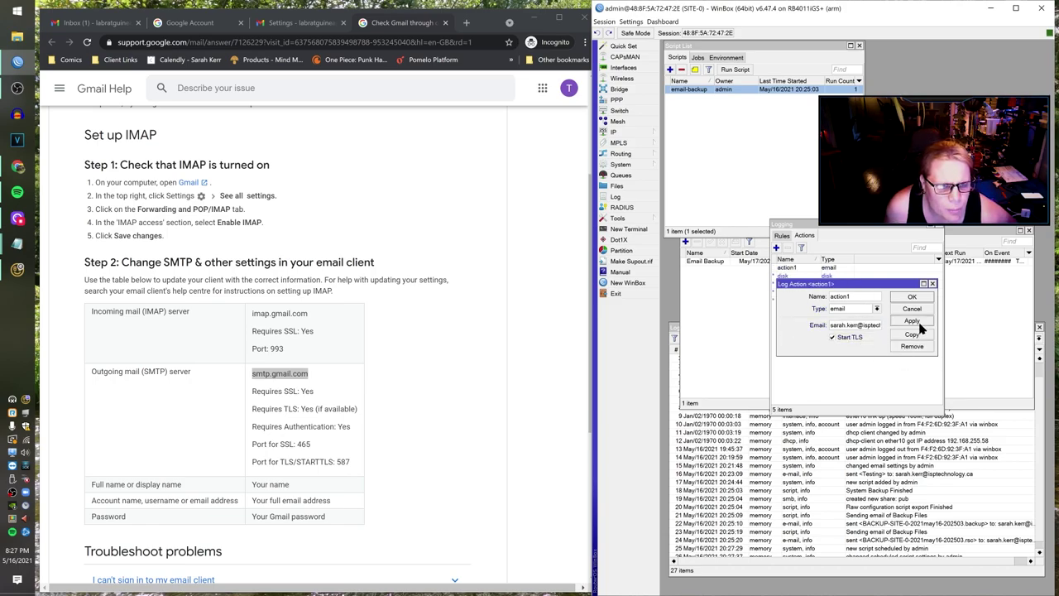
pyautogui.write('EMAIL')
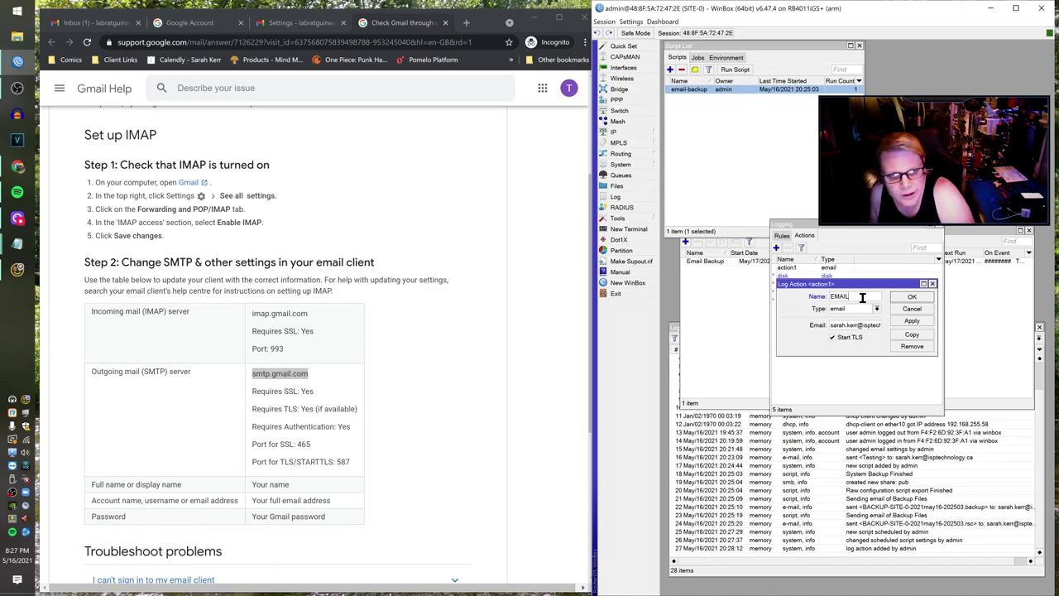
pyautogui.press('Return')
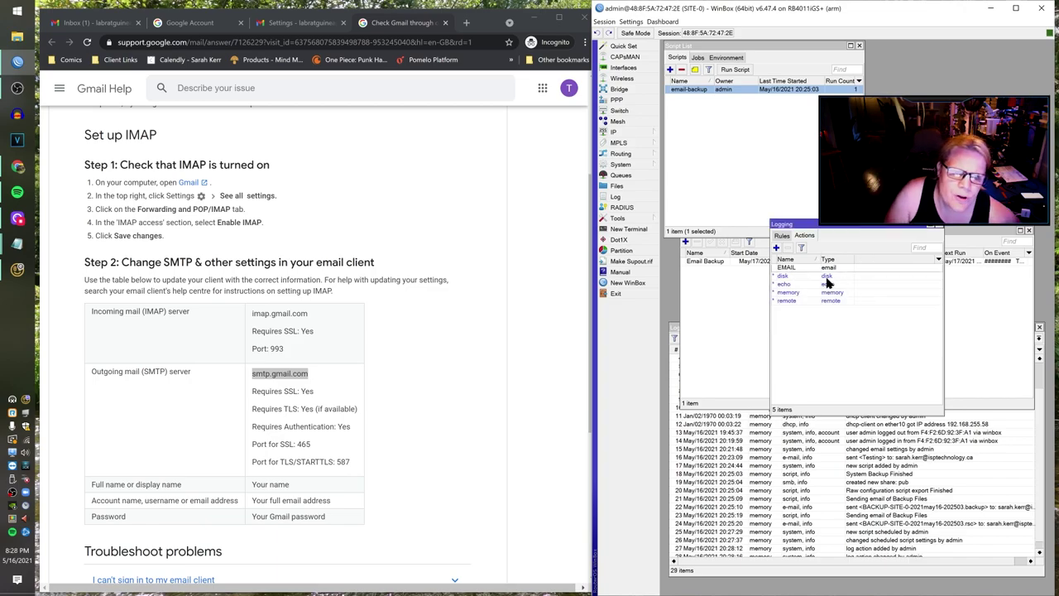
# Step: Add a logging rule sending the interface topic to the EMAIL action
pyautogui.click(789, 238)
pyautogui.click(776, 249)
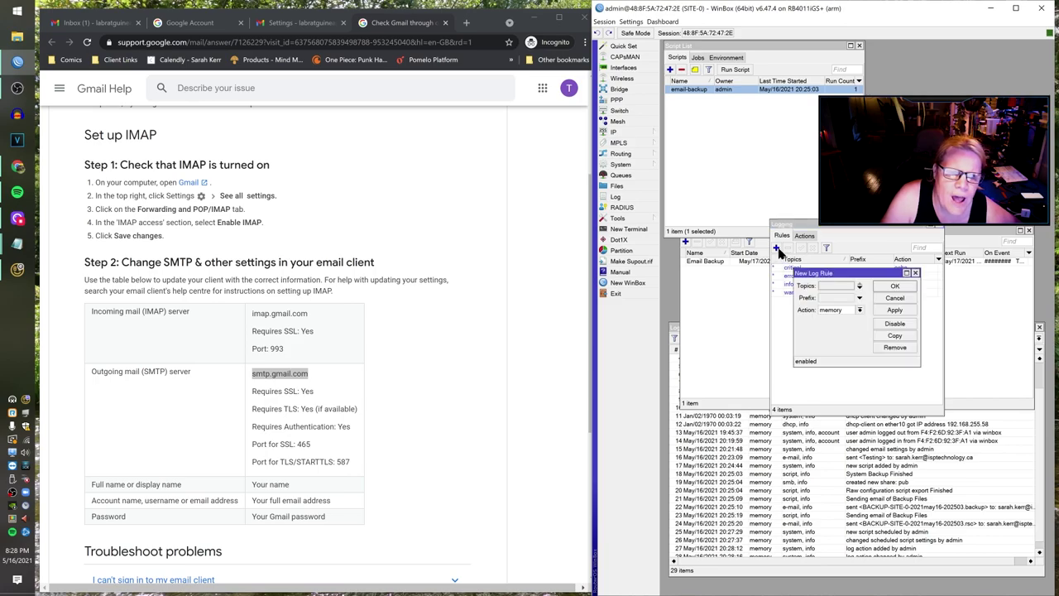
pyautogui.click(860, 287)
pyautogui.click(852, 287)
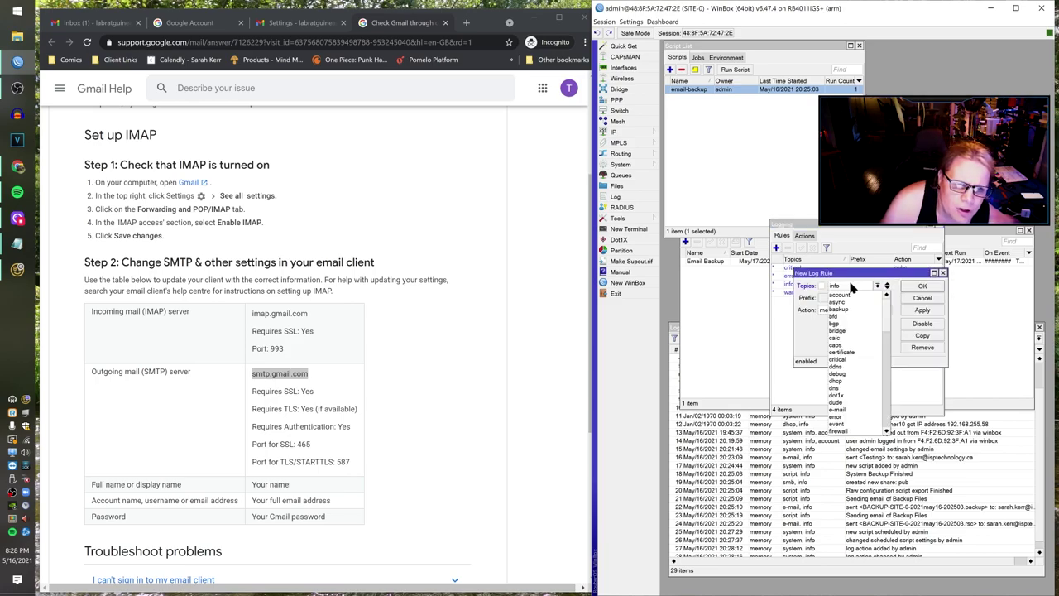
pyautogui.click(857, 402)
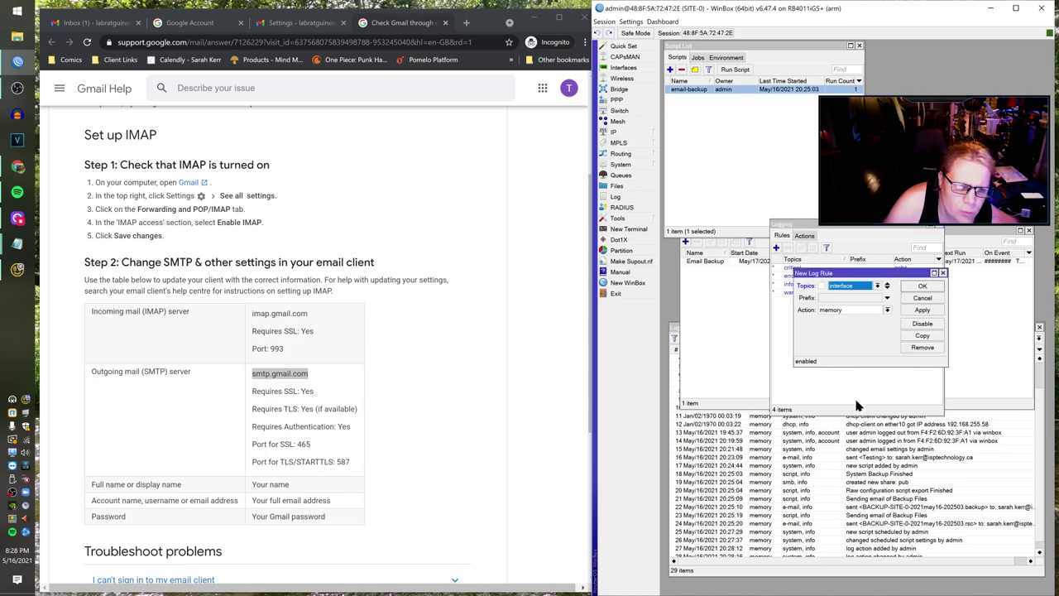
pyautogui.click(887, 310)
pyautogui.click(861, 324)
pyautogui.click(921, 285)
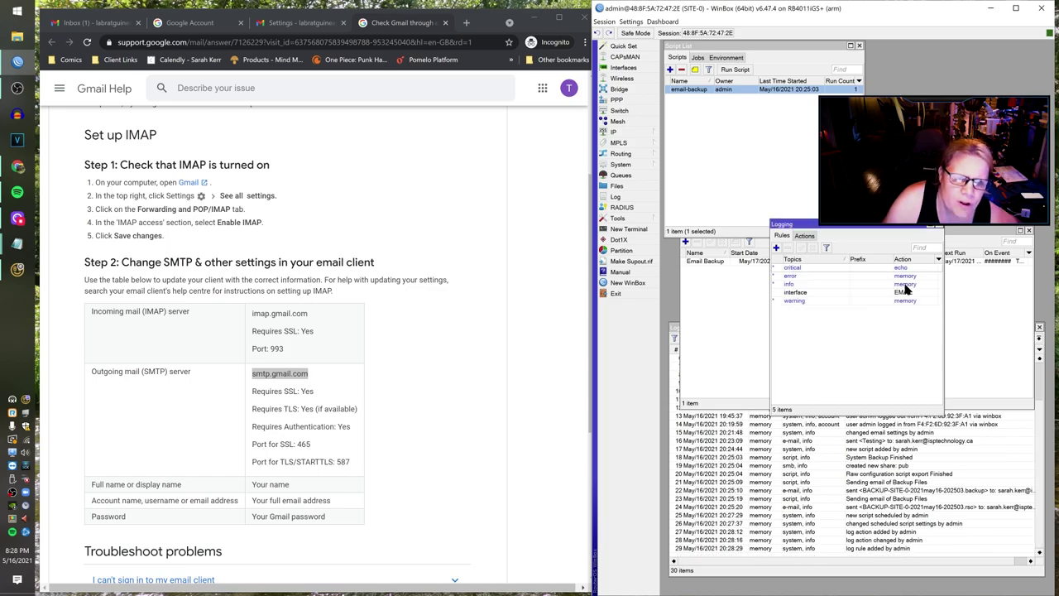
# Step: Add a watchdog-topic logging rule using the EMAIL action, then close Logging
pyautogui.click(776, 248)
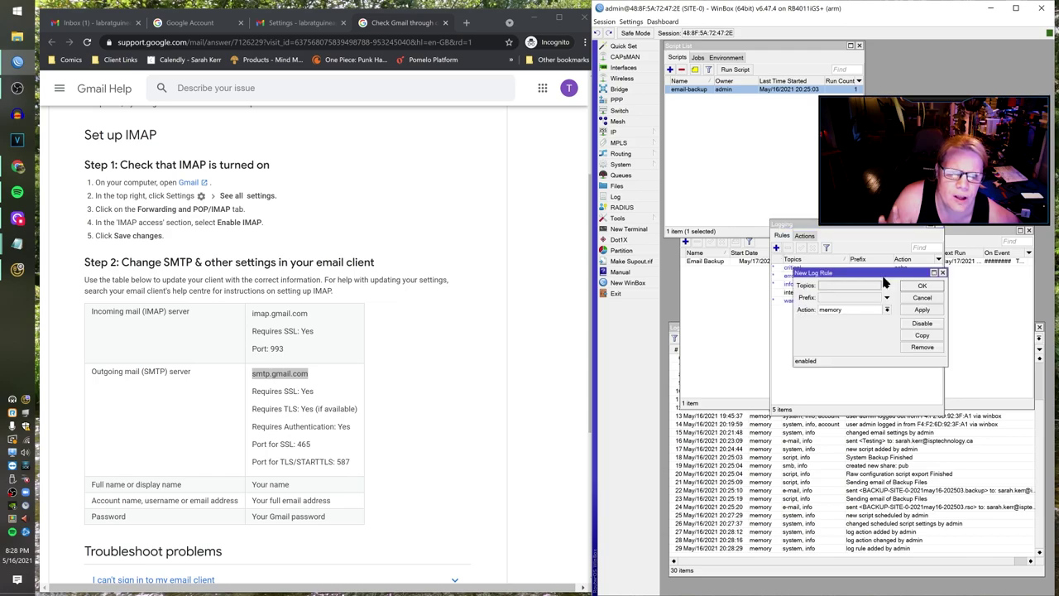
pyautogui.write('info')
pyautogui.click(878, 286)
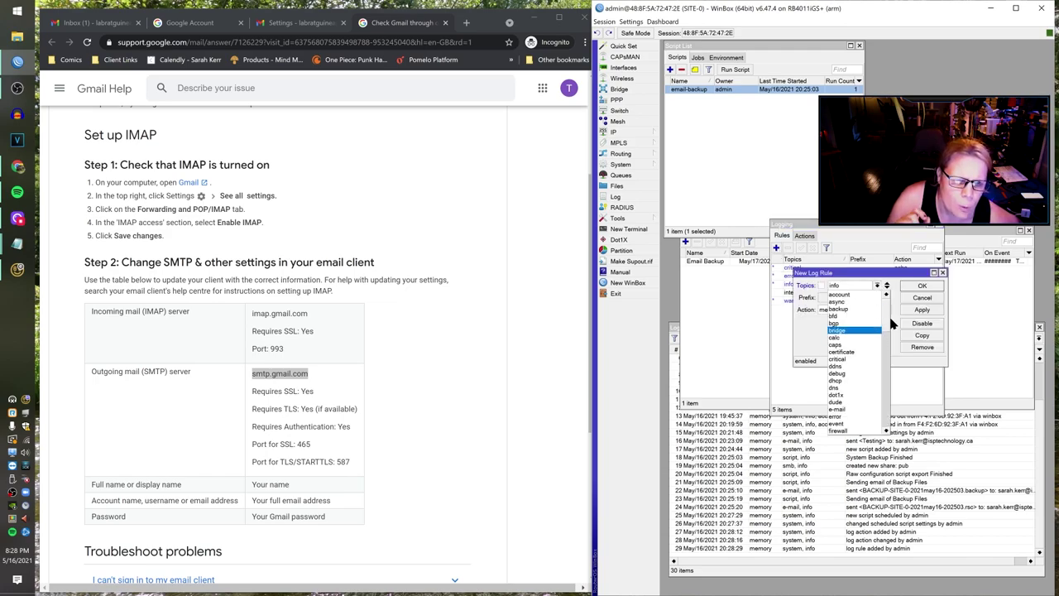
pyautogui.scroll(-2, 890, 323)
pyautogui.scroll(-2, 885, 340)
pyautogui.scroll(-2, 882, 352)
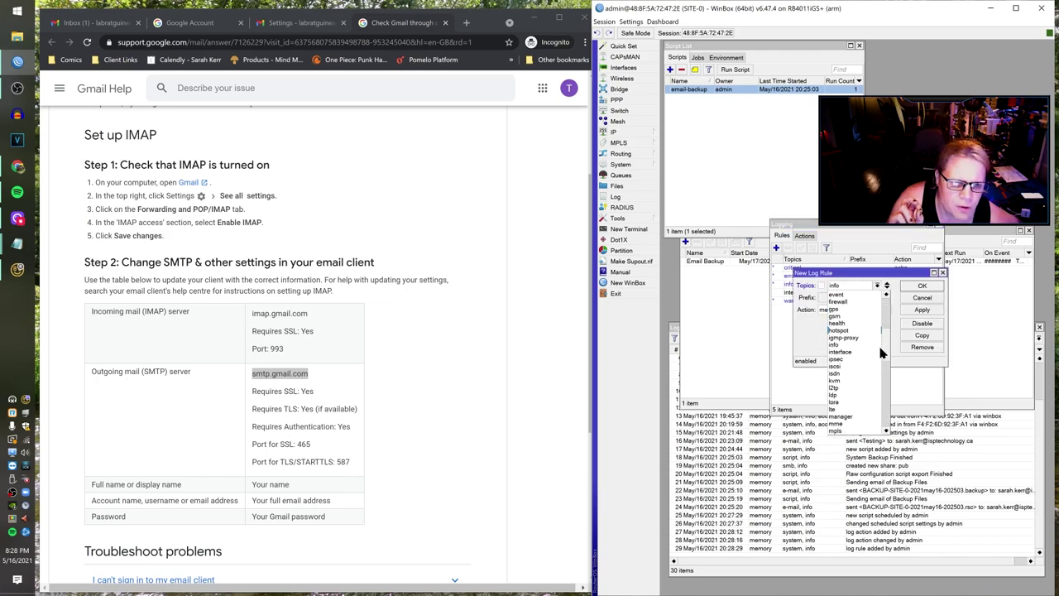
pyautogui.scroll(-1, 880, 355)
pyautogui.scroll(-1, 879, 356)
pyautogui.scroll(-1, 877, 361)
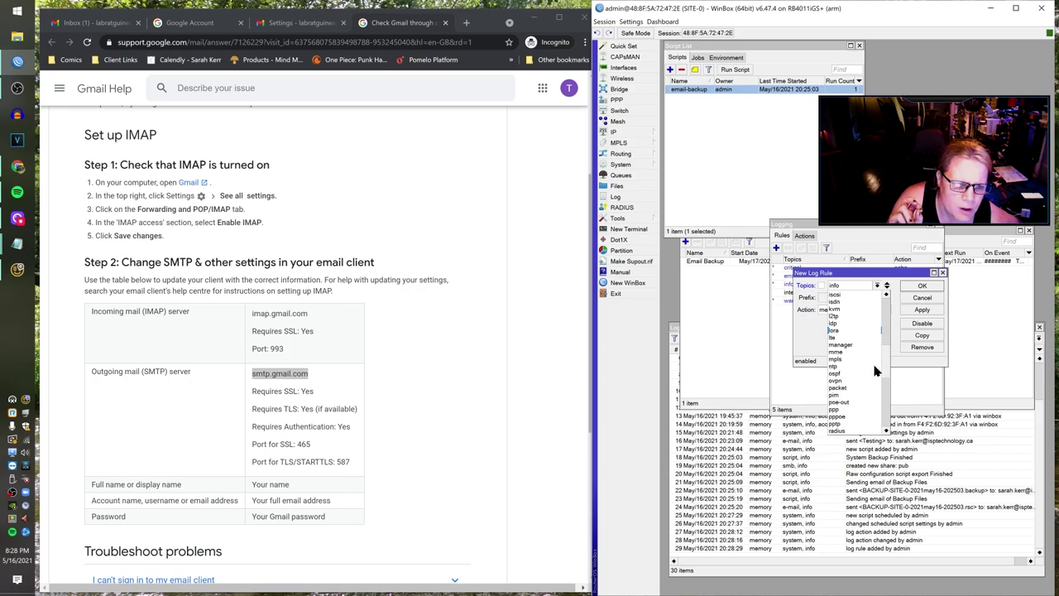
pyautogui.scroll(-1, 874, 372)
pyautogui.scroll(-1, 873, 377)
pyautogui.scroll(-1, 874, 382)
pyautogui.scroll(-1, 873, 389)
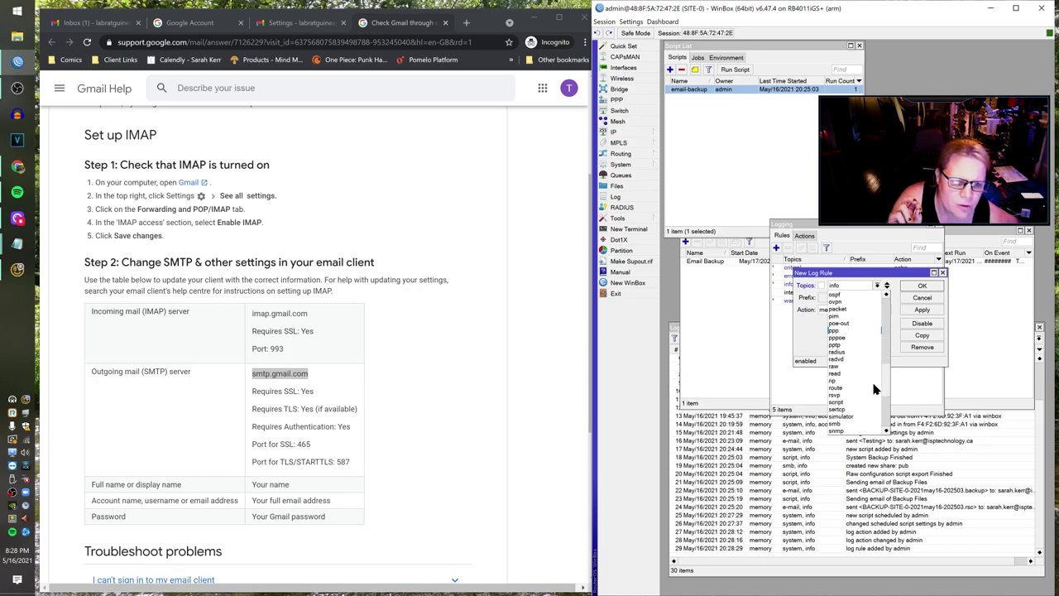
pyautogui.scroll(-1, 874, 395)
pyautogui.scroll(-1, 875, 398)
pyautogui.scroll(-1, 875, 404)
pyautogui.scroll(-1, 874, 410)
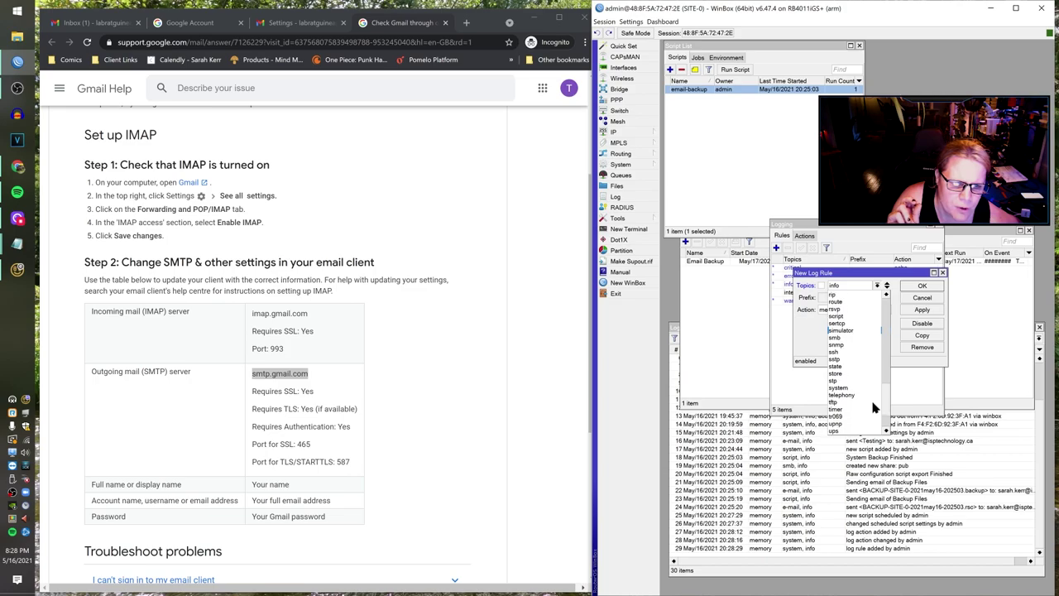
pyautogui.scroll(-1, 874, 413)
pyautogui.scroll(-1, 876, 419)
pyautogui.click(867, 410)
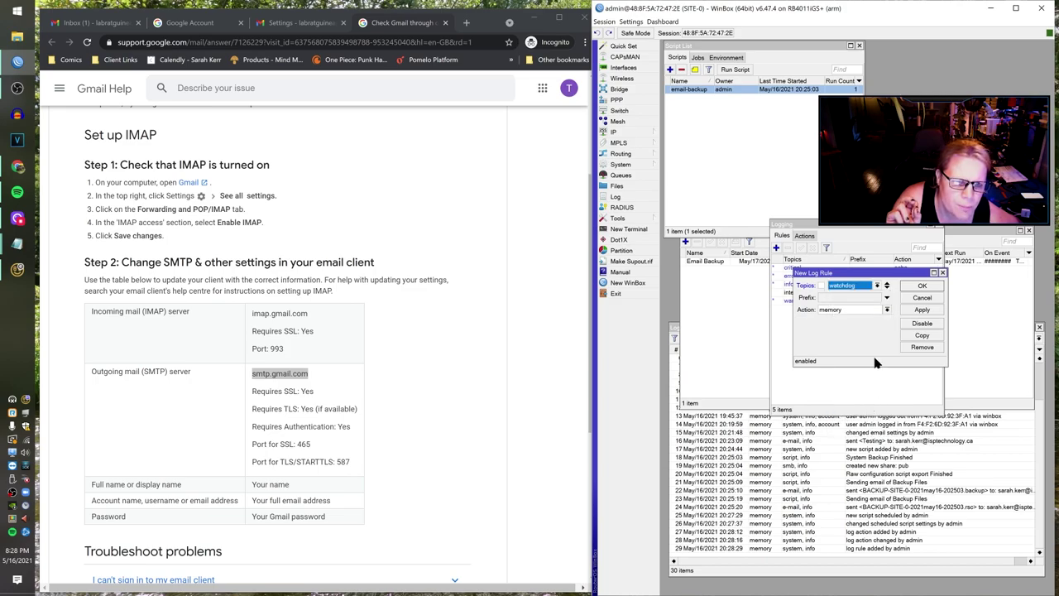
pyautogui.click(886, 309)
pyautogui.click(857, 328)
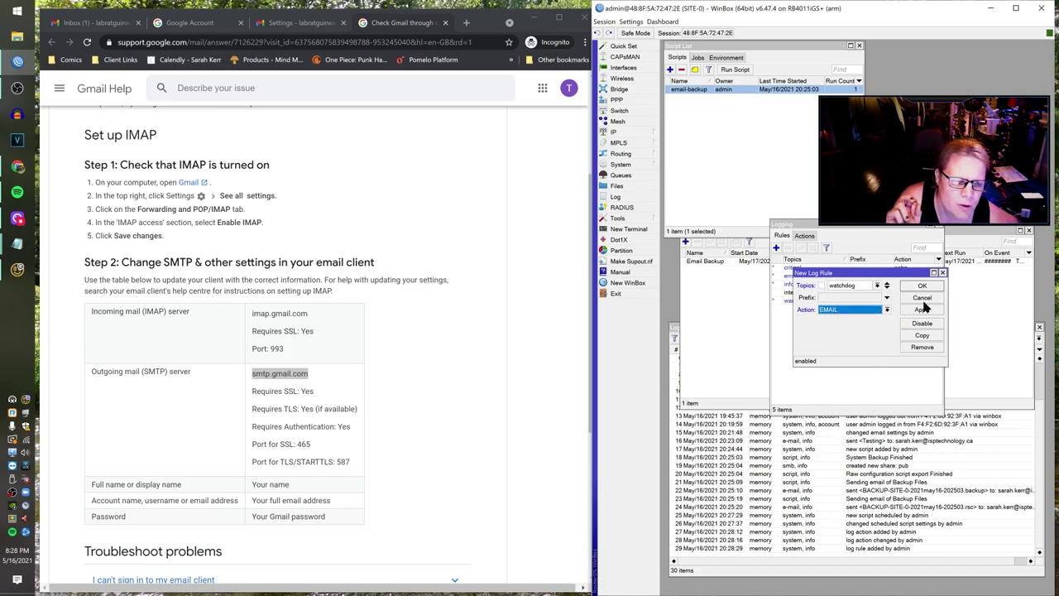
pyautogui.click(917, 287)
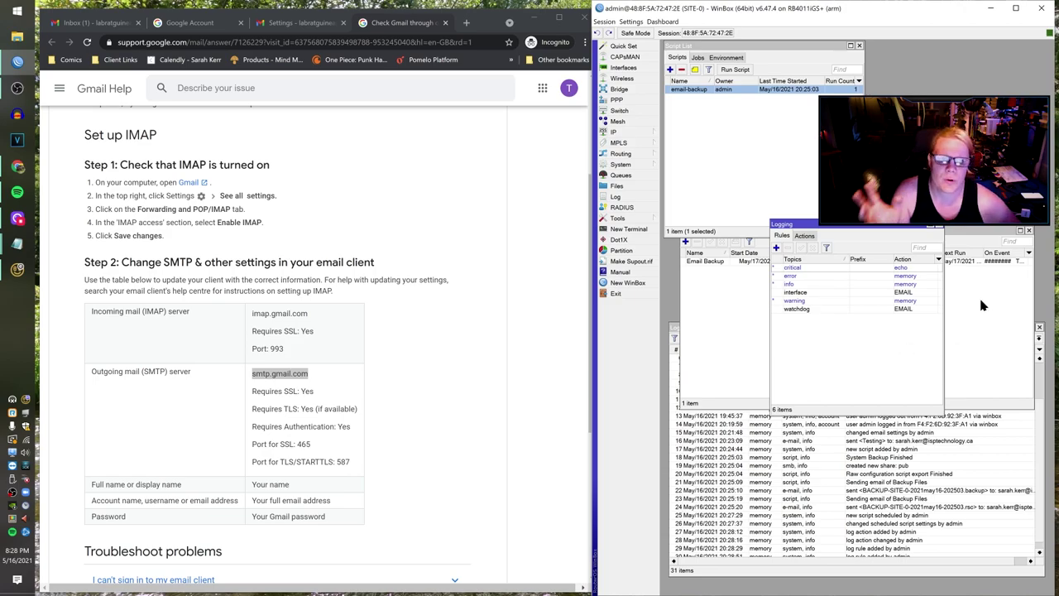
pyautogui.click(939, 227)
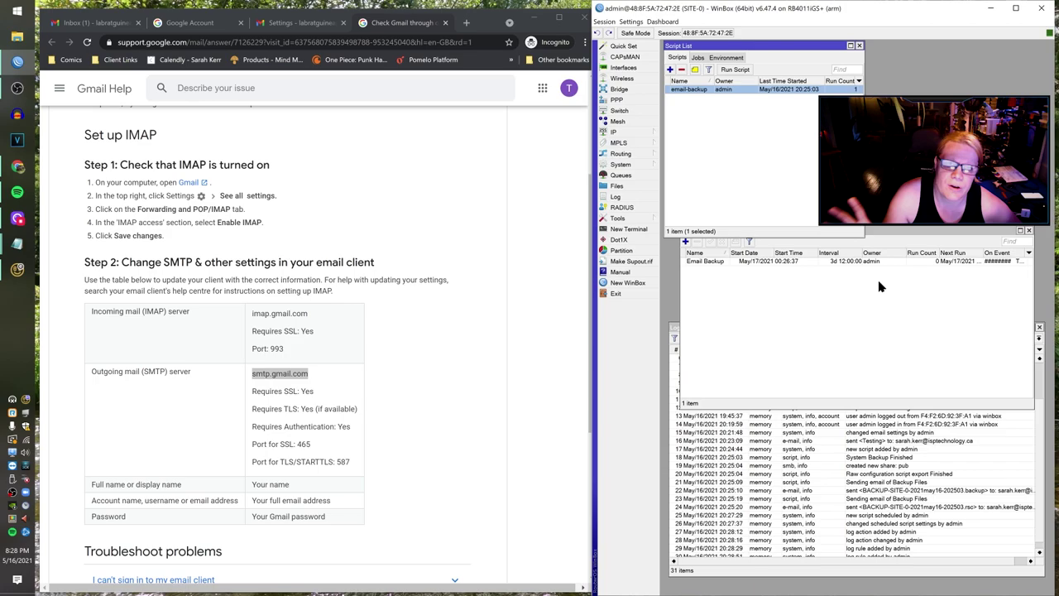
# Step: Close the Scheduler window, leaving the Script List and log visible
pyautogui.click(833, 282)
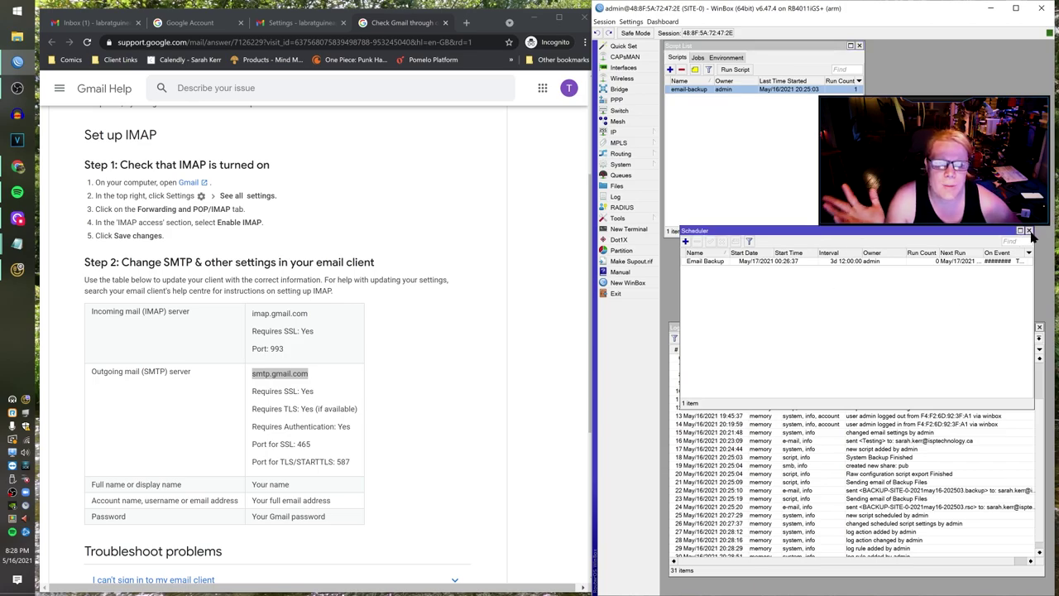
pyautogui.click(1029, 230)
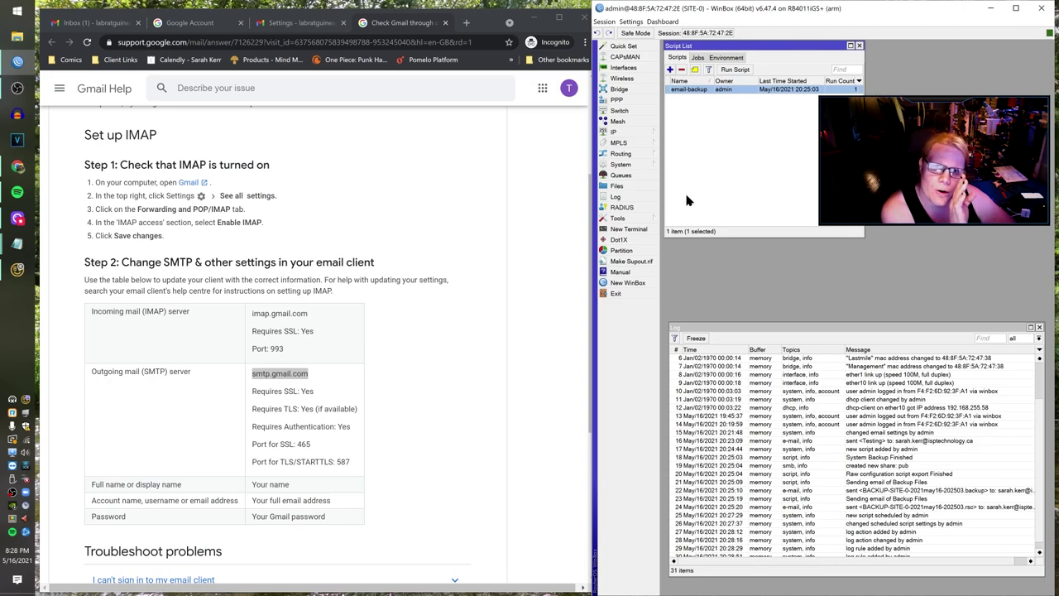
# Step: Open Tools > Email to review the smtp.gmail.com, port 587, Start TLS settings
pyautogui.click(643, 222)
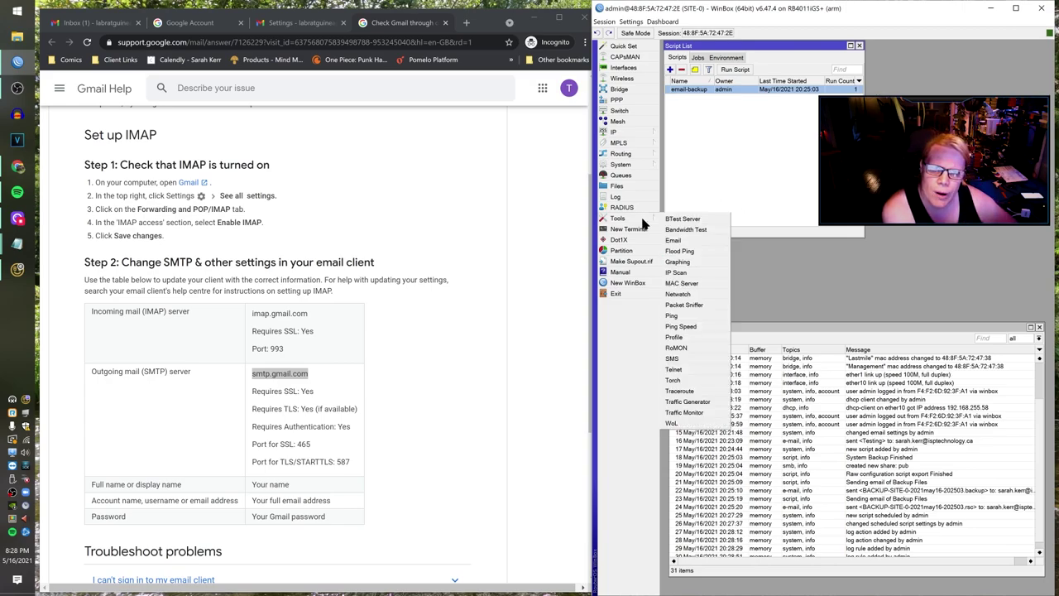
pyautogui.click(693, 240)
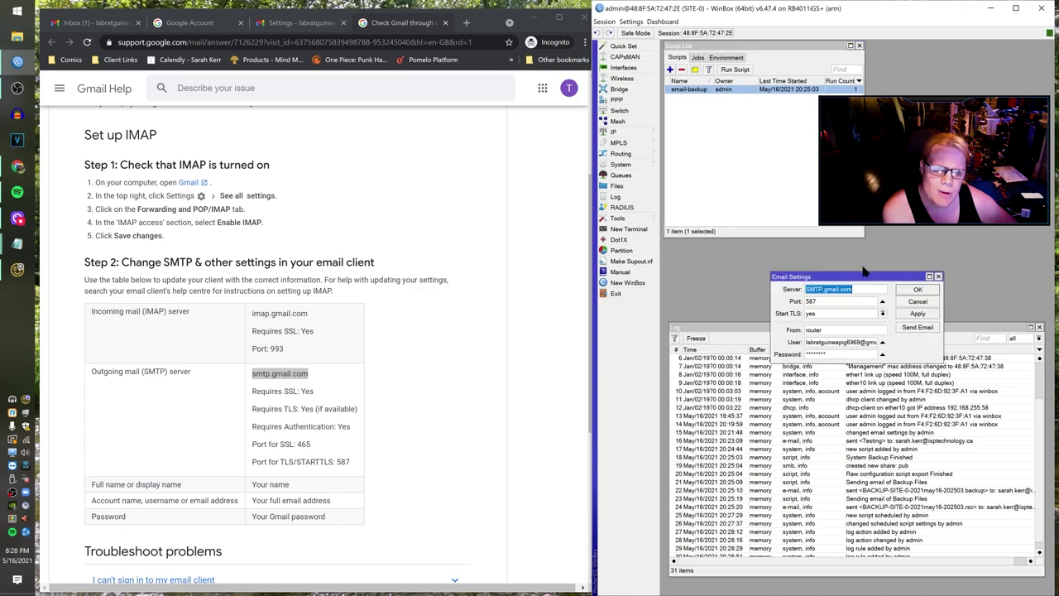